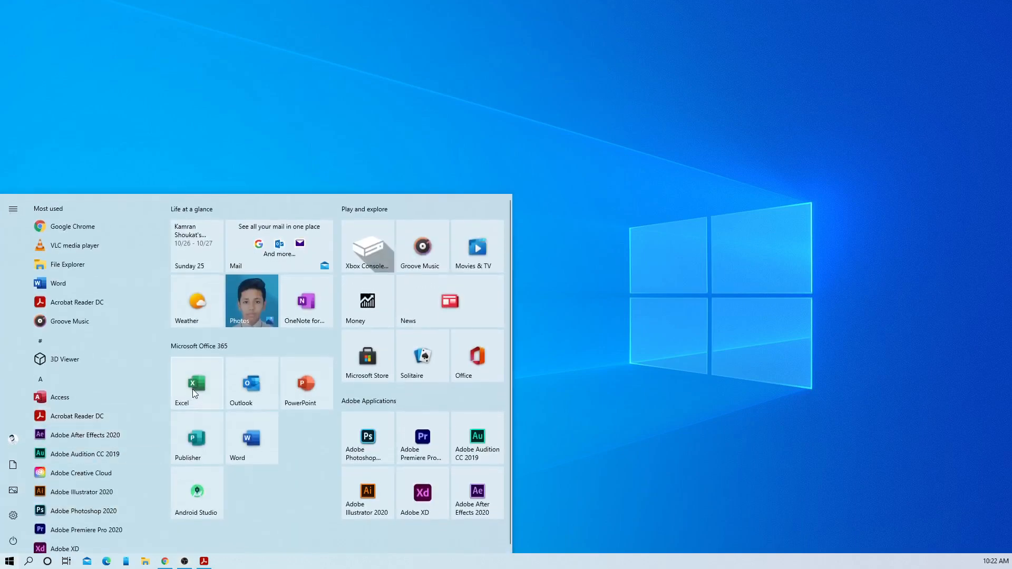
Open Excel and create a blank workbook.
left_click(194, 392)
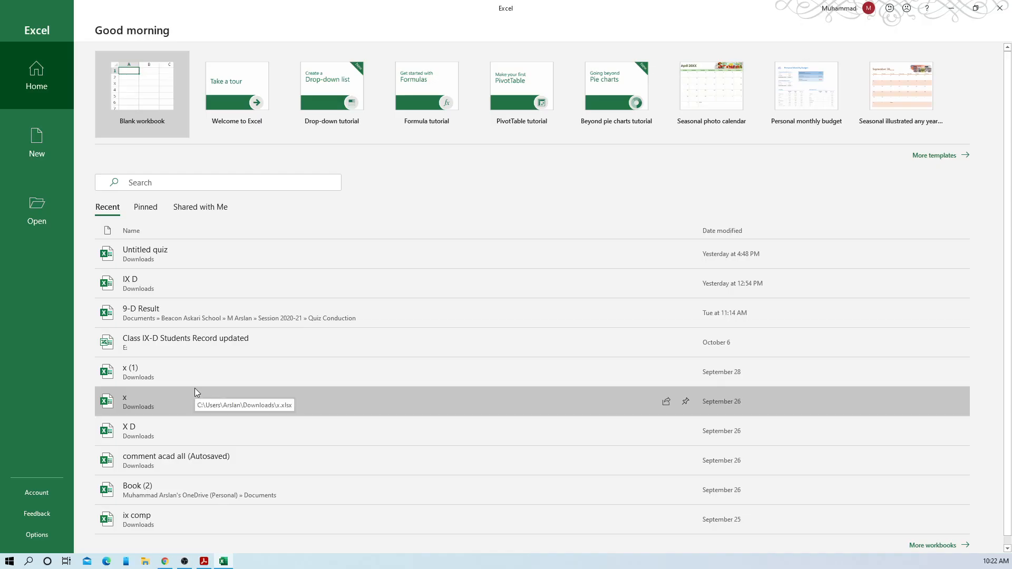
left_click(146, 107)
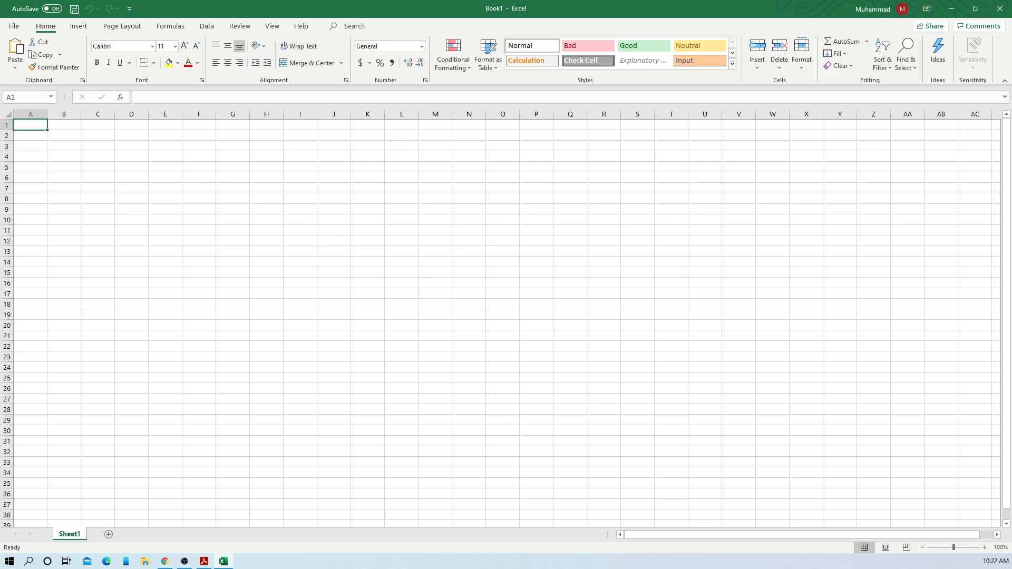
key("alt+Tab")
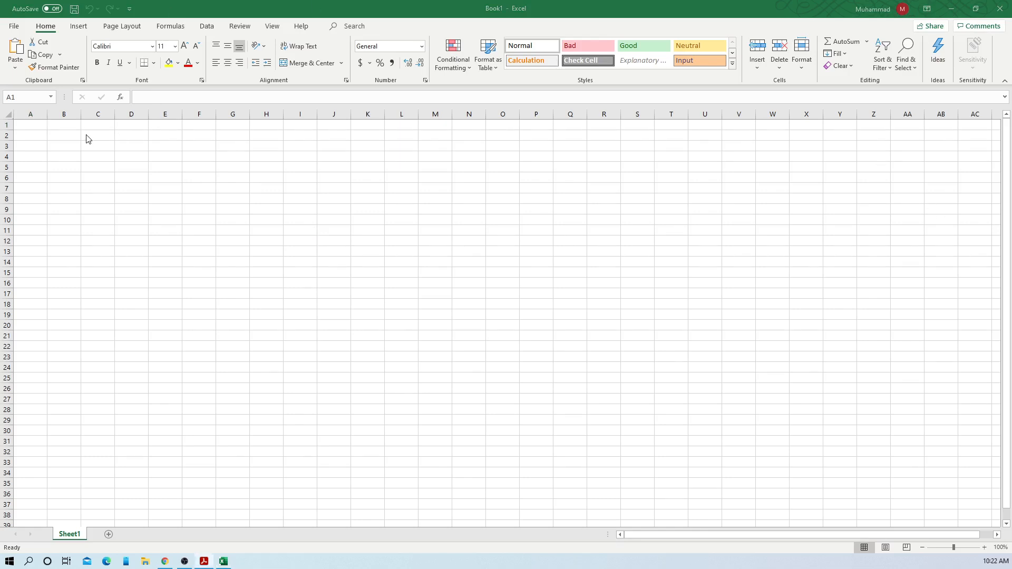
Enter the headers Order ID, Product, Unit Price and Quantity in cells A1 to D1.
left_click(35, 126)
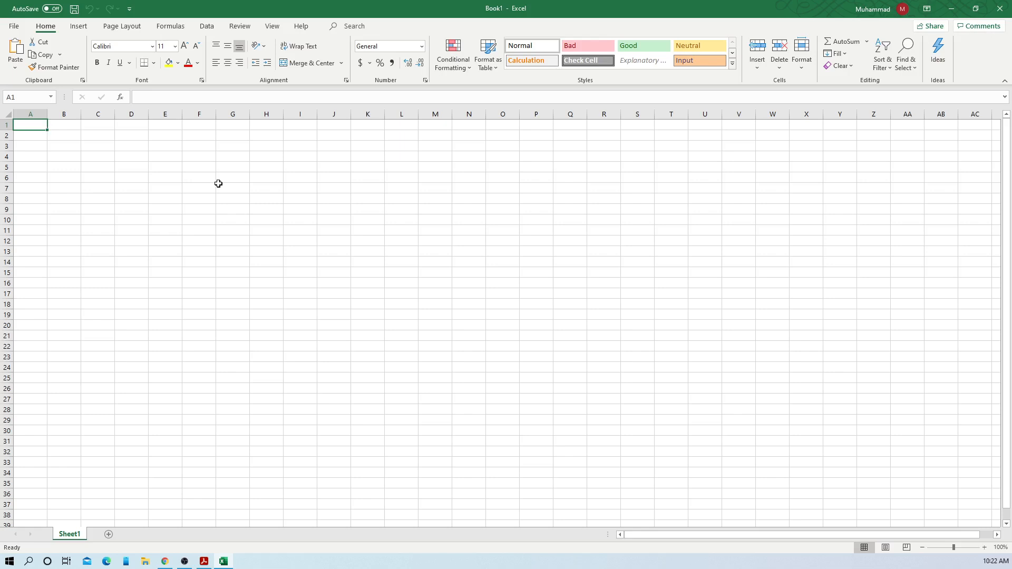
type("O")
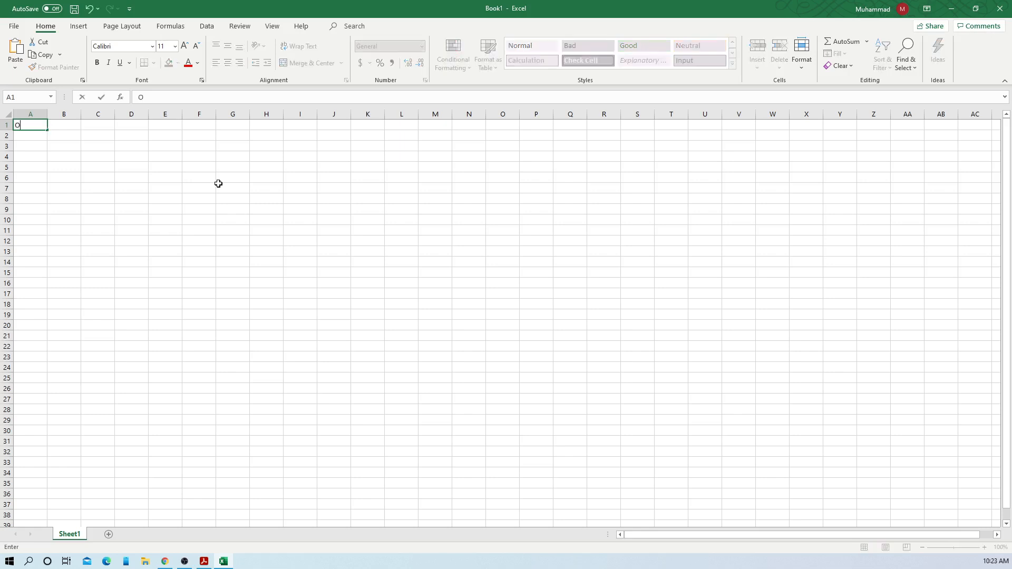
type("rder ID")
key("Tab")
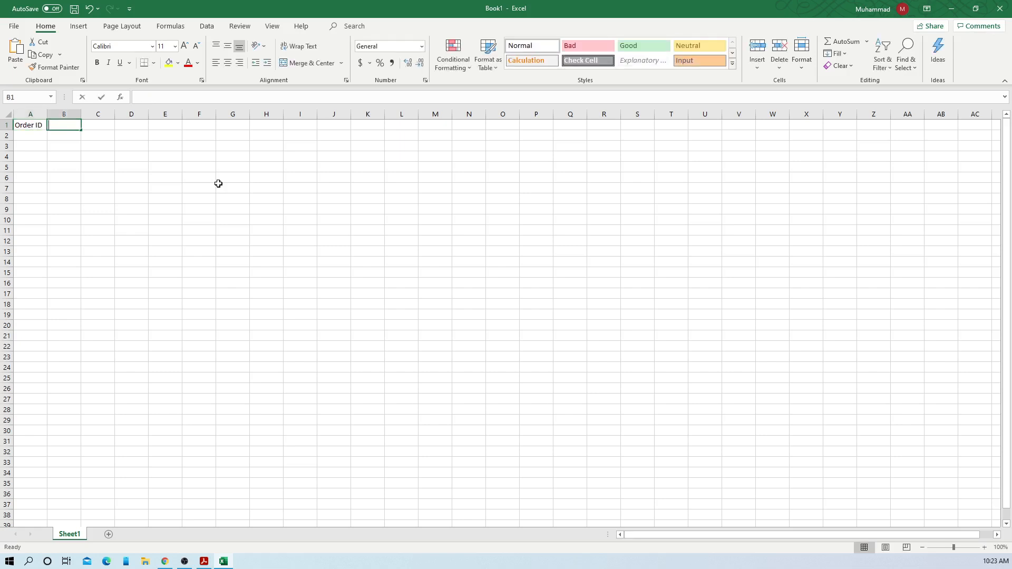
type("Product")
key("Tab")
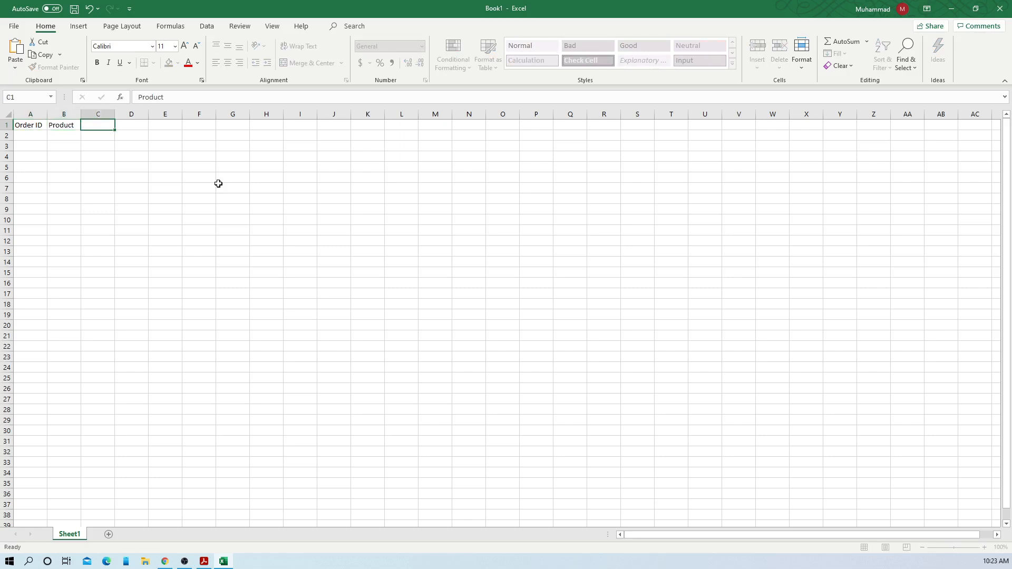
type("Unit Price")
key("Tab")
type("Q")
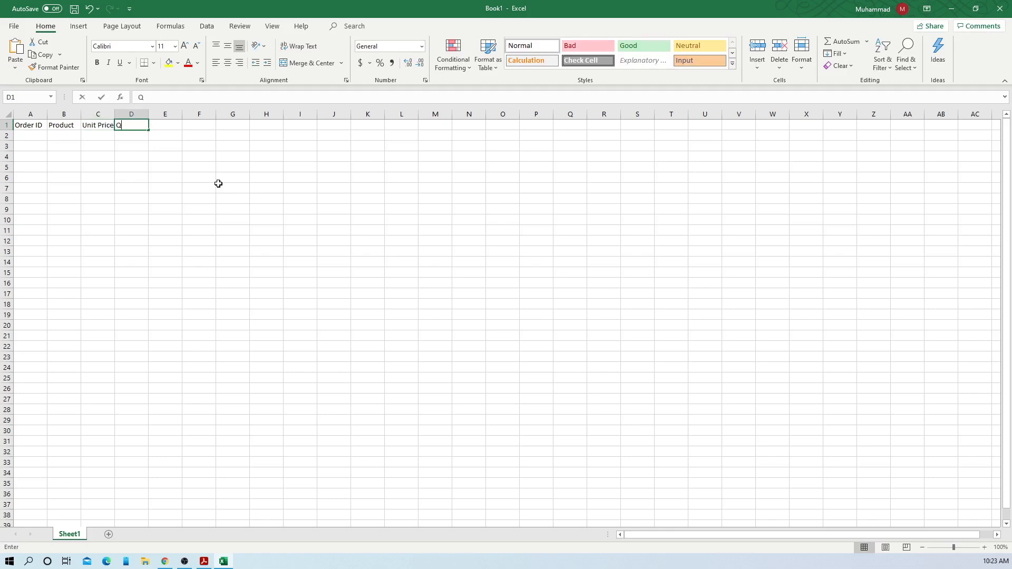
type("uantity")
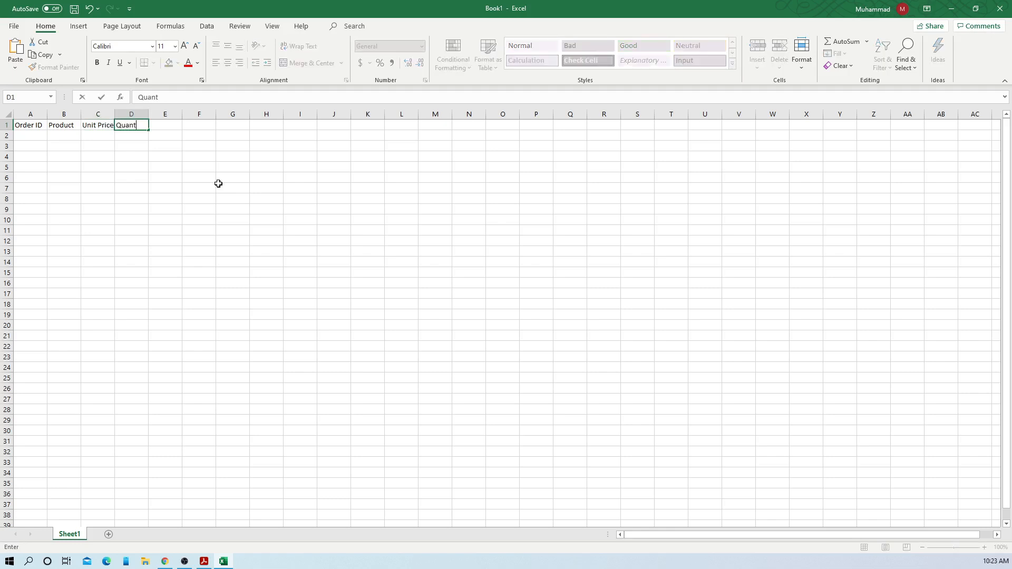
key("Return")
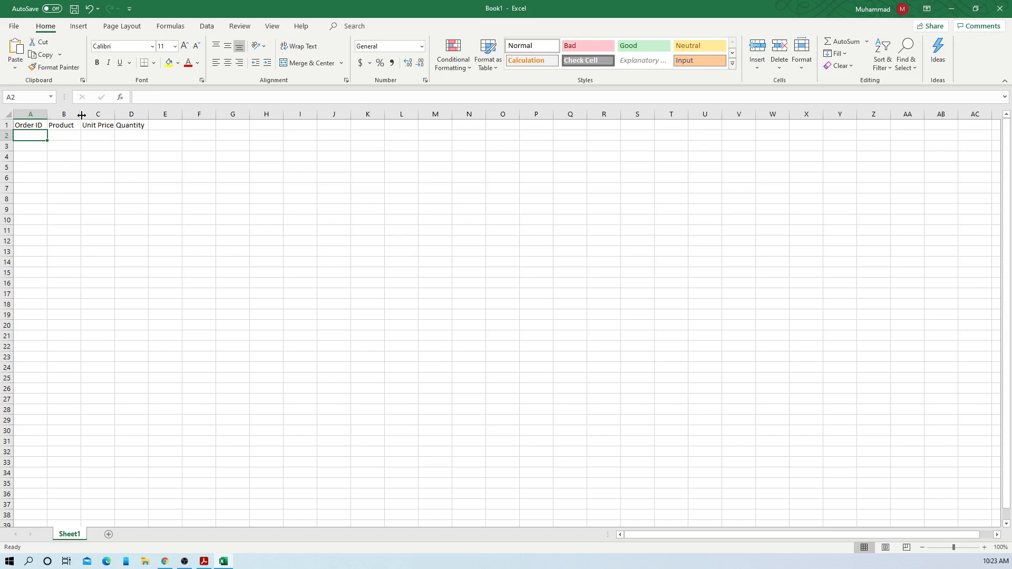
Widen the Product column to more than three times its width and make the headers in A1:D1 bold.
left_click_drag(81, 114, 159, 114)
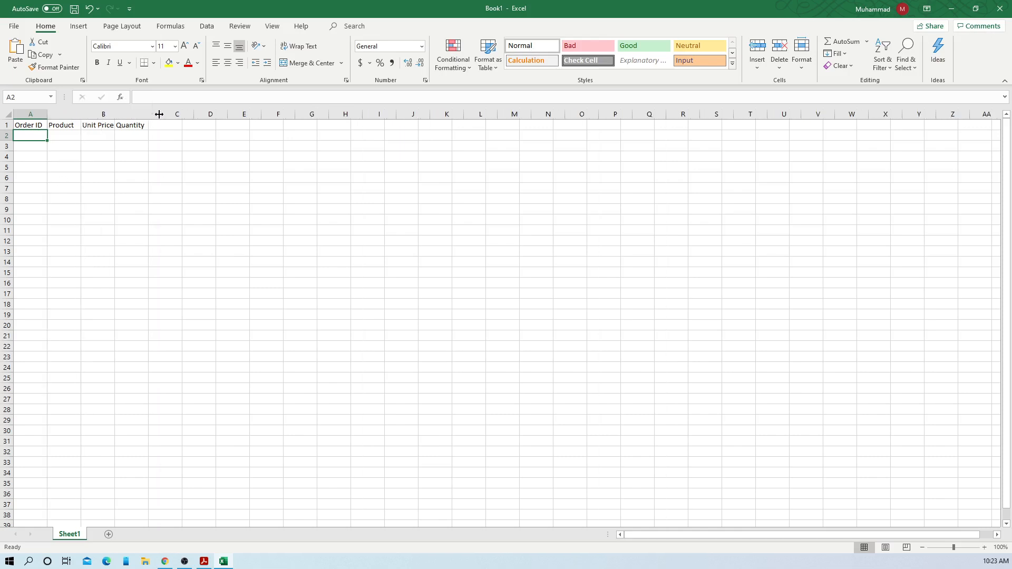
left_click_drag(32, 125, 210, 125)
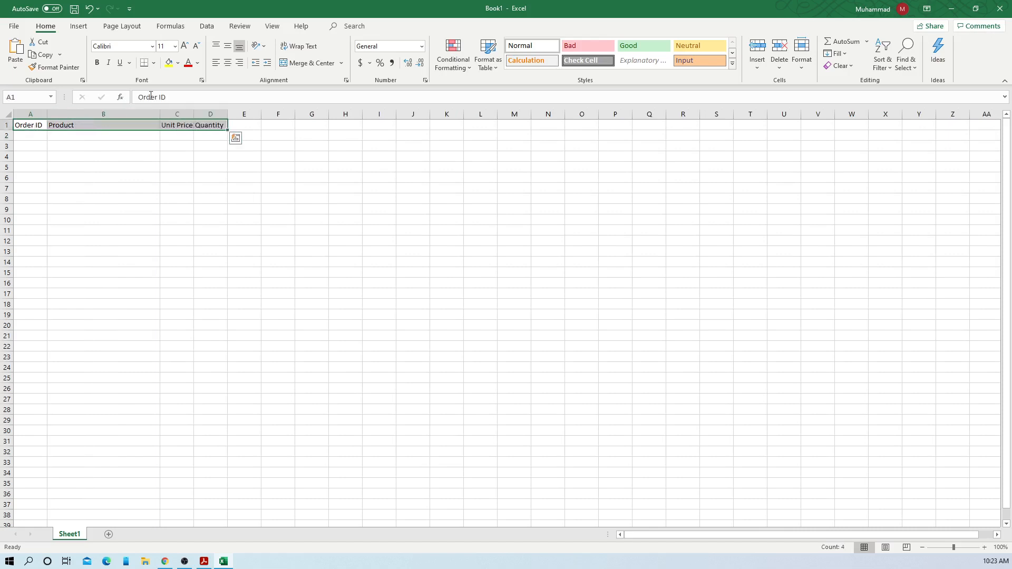
left_click(97, 63)
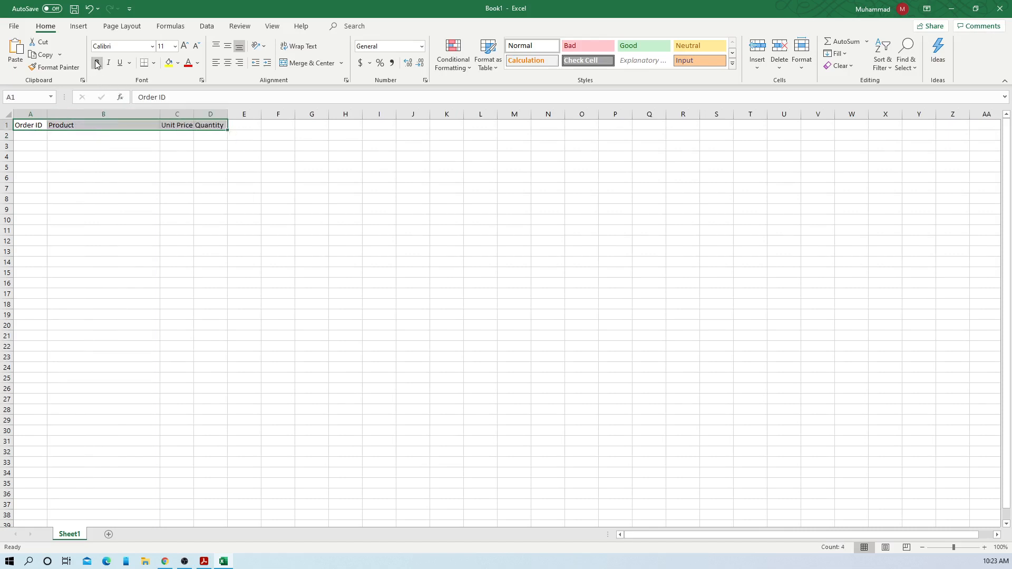
Enter four consecutive order numbers in A2:A5 and extend the series by fill down to A8.
left_click(37, 137)
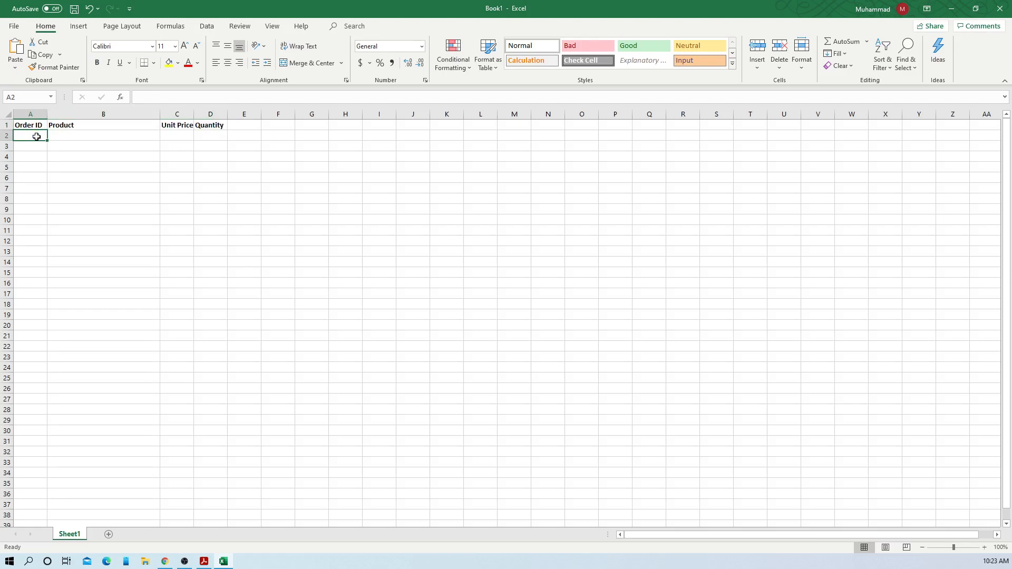
type("10248")
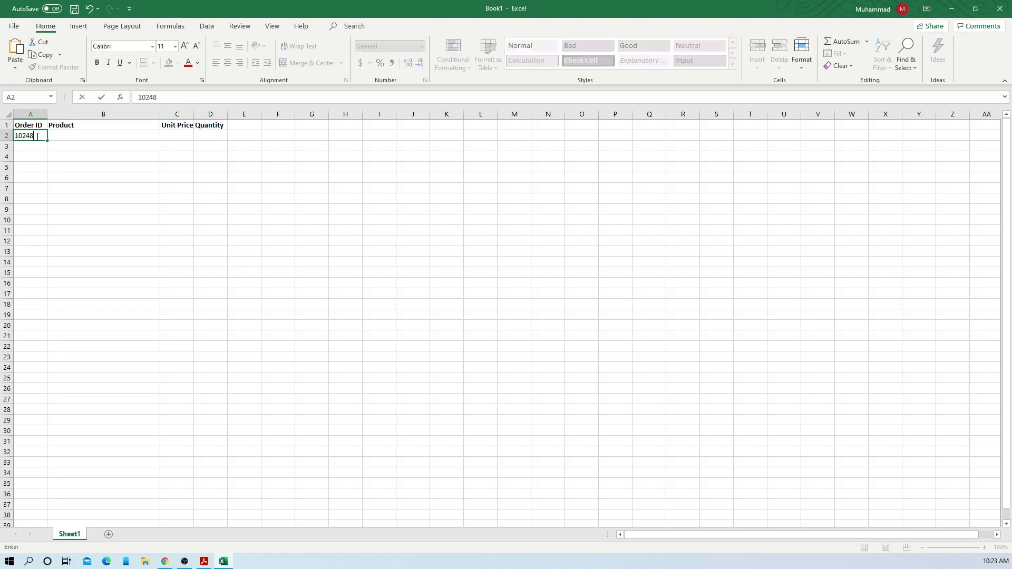
key("Return")
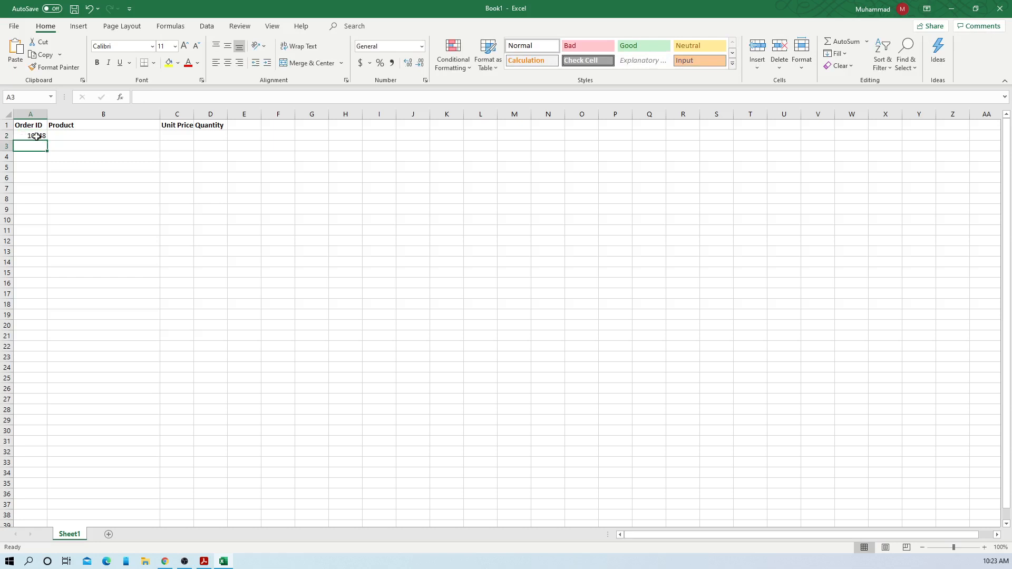
type("10249")
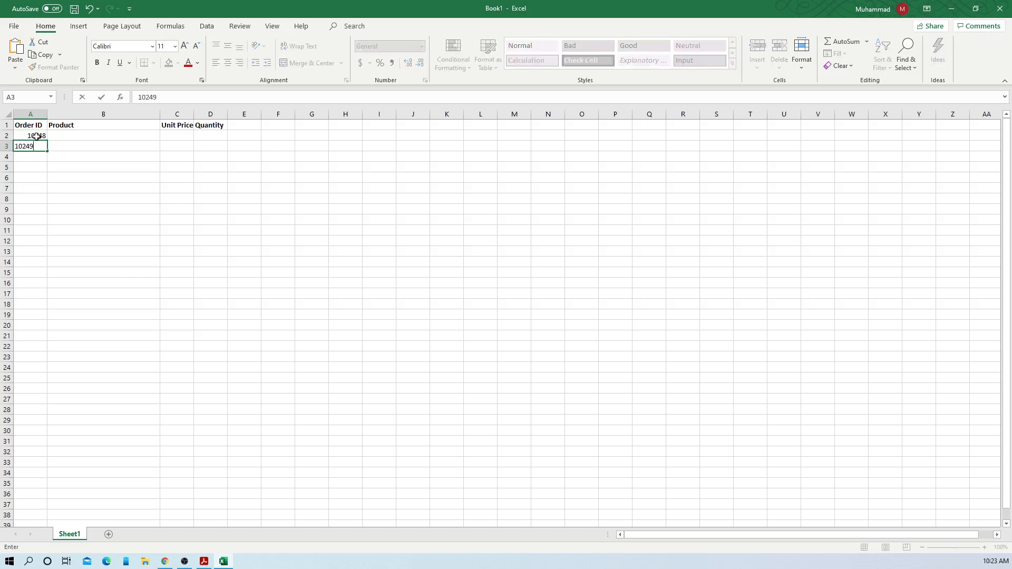
key("Return")
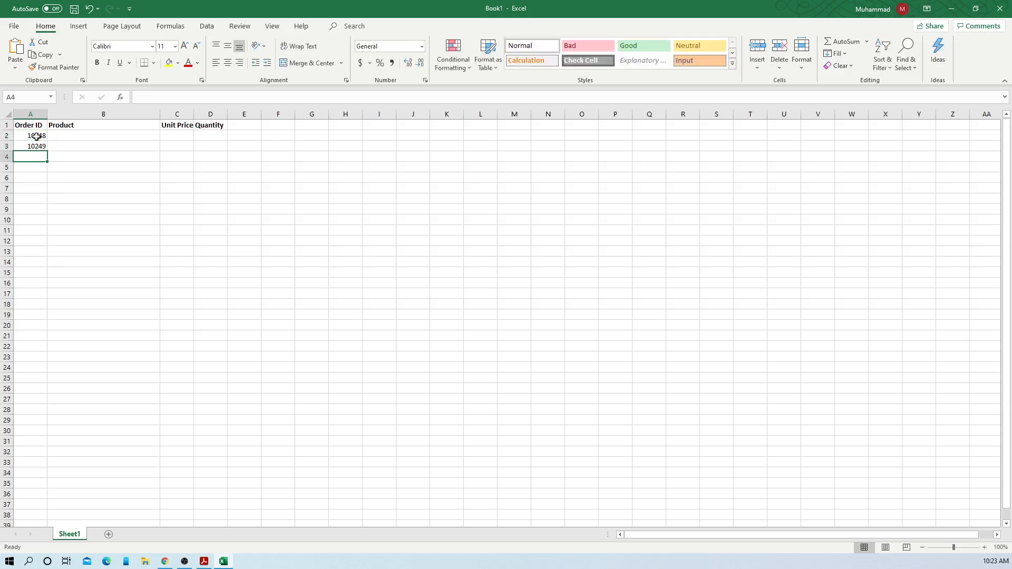
type("10250")
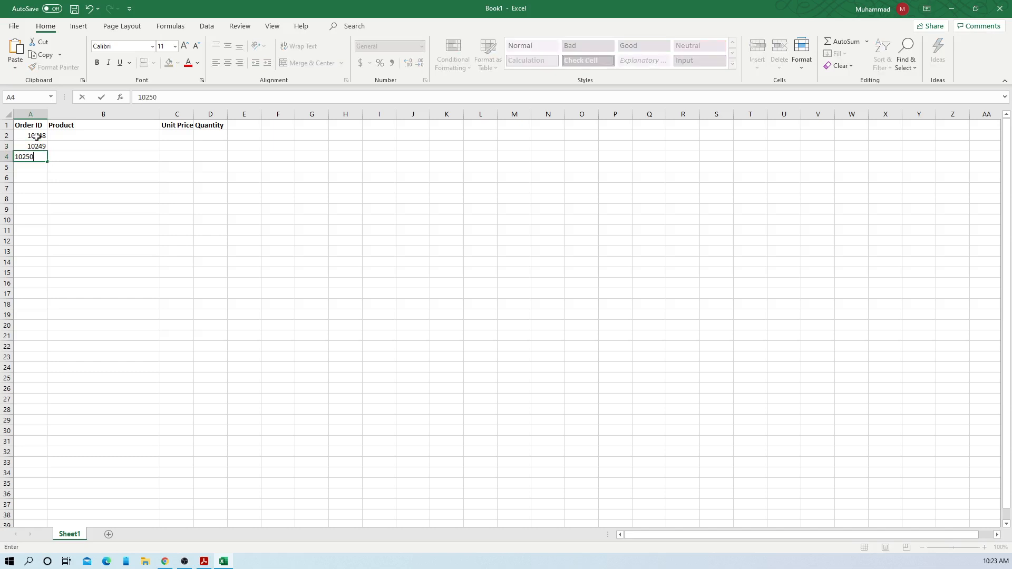
key("Return")
type("10285")
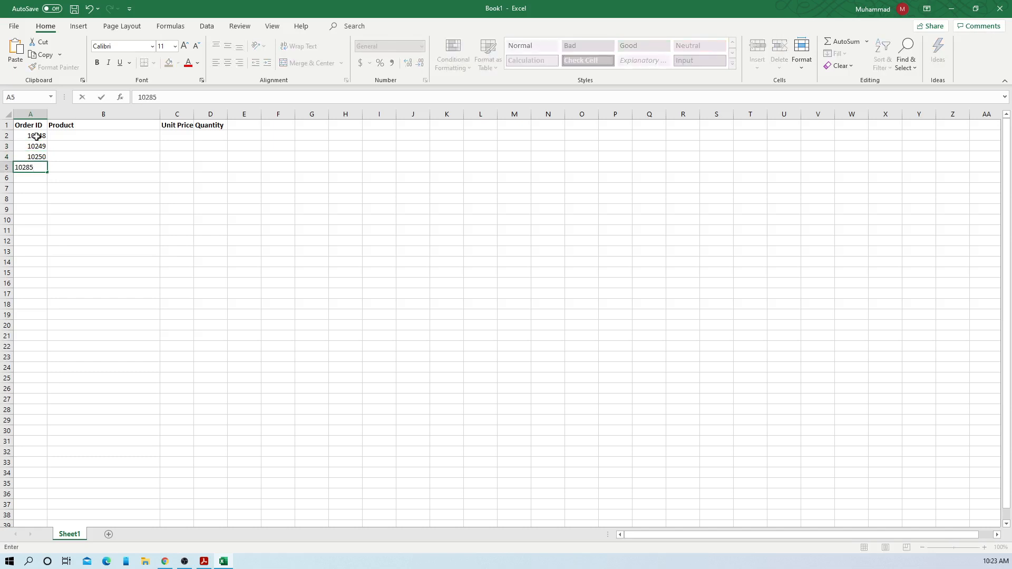
key("BackSpace")
key("BackSpace")
type("51")
key("Return")
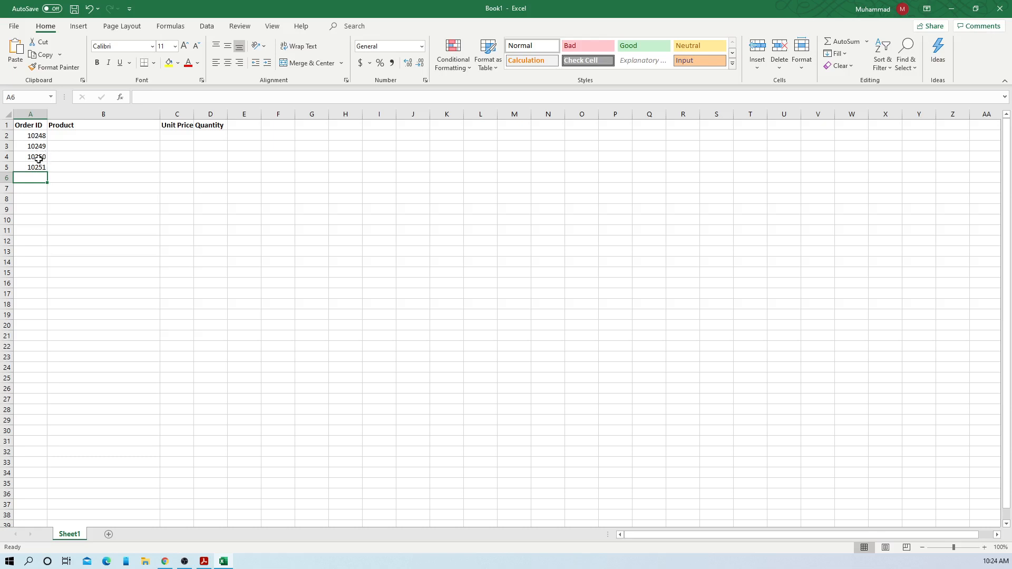
left_click_drag(40, 145, 44, 205)
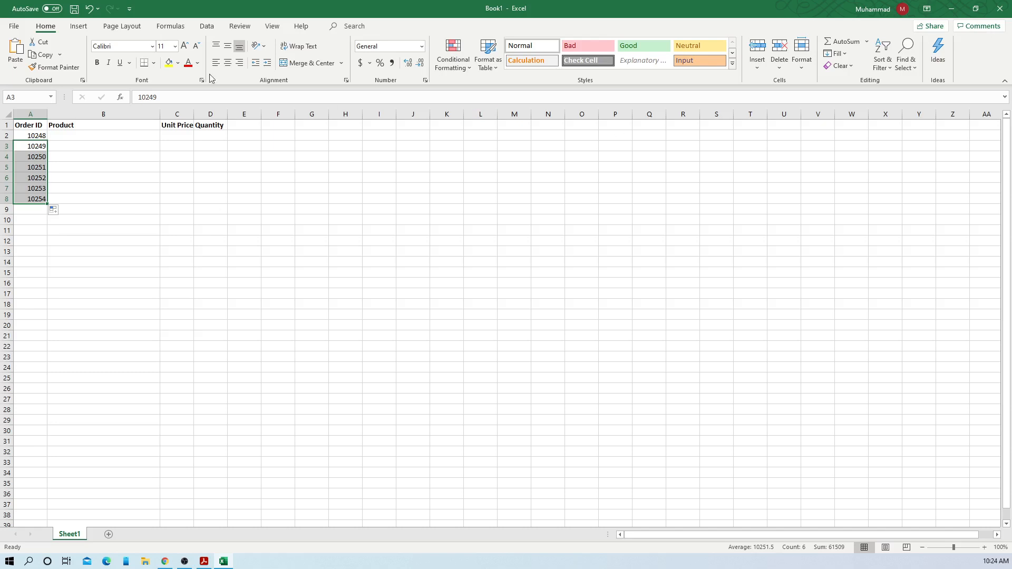
Enter the product Queso Cabrales in cell B2 for the first order.
left_click(92, 139)
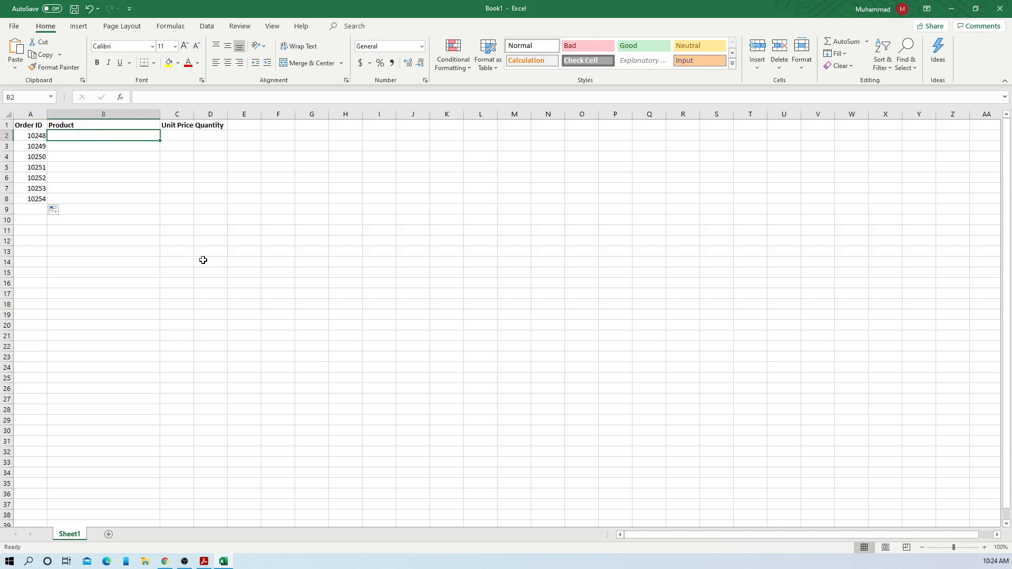
type("Q")
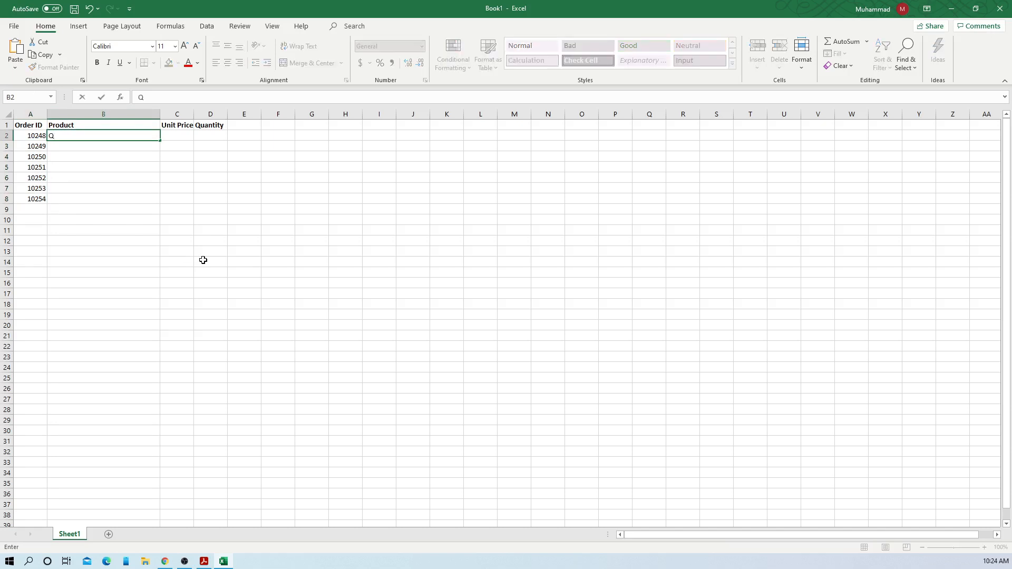
type("ueso Cabrales")
key("Return")
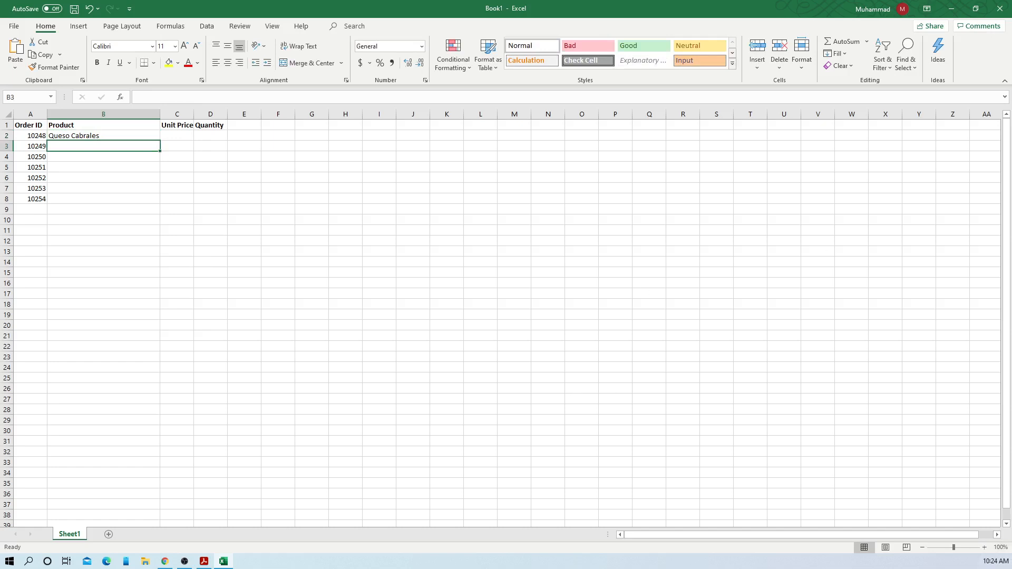
Enter the product Singapore Hokkien Fried Mee in cell B3 for the second order.
key("alt+Tab")
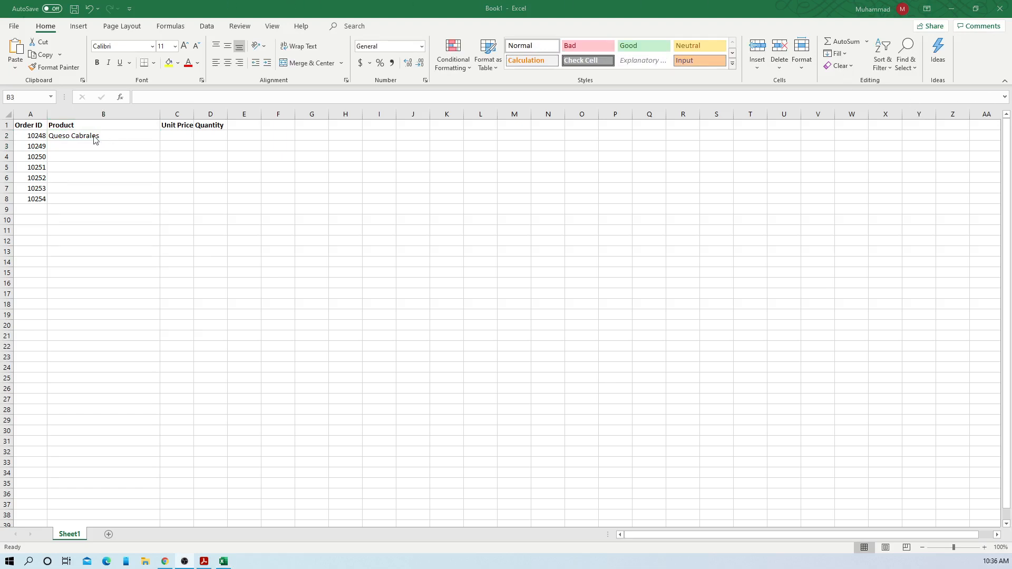
scroll(76, 150, "up", 3)
scroll(77, 150, "up", 2)
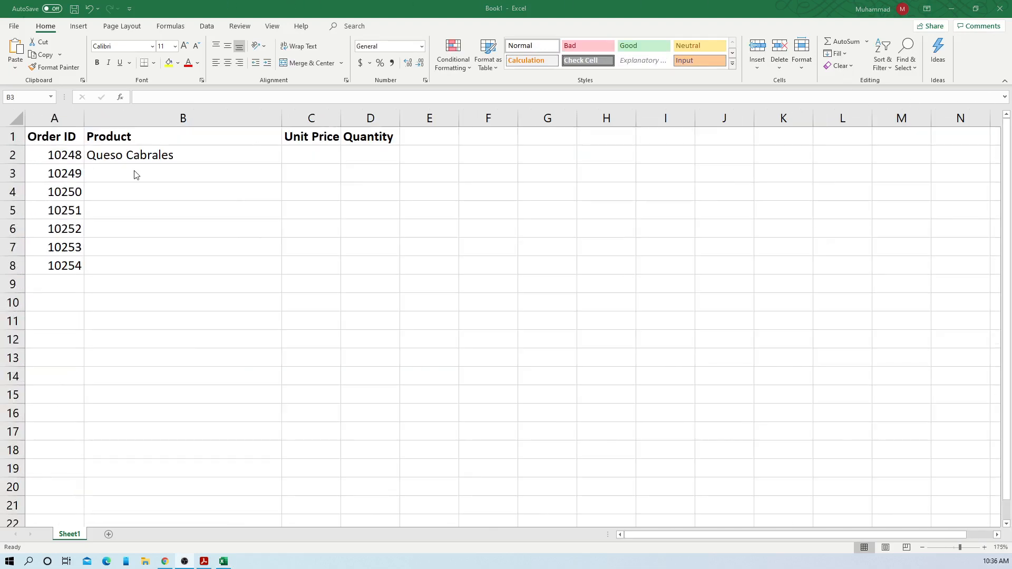
scroll(142, 177, "up", 1)
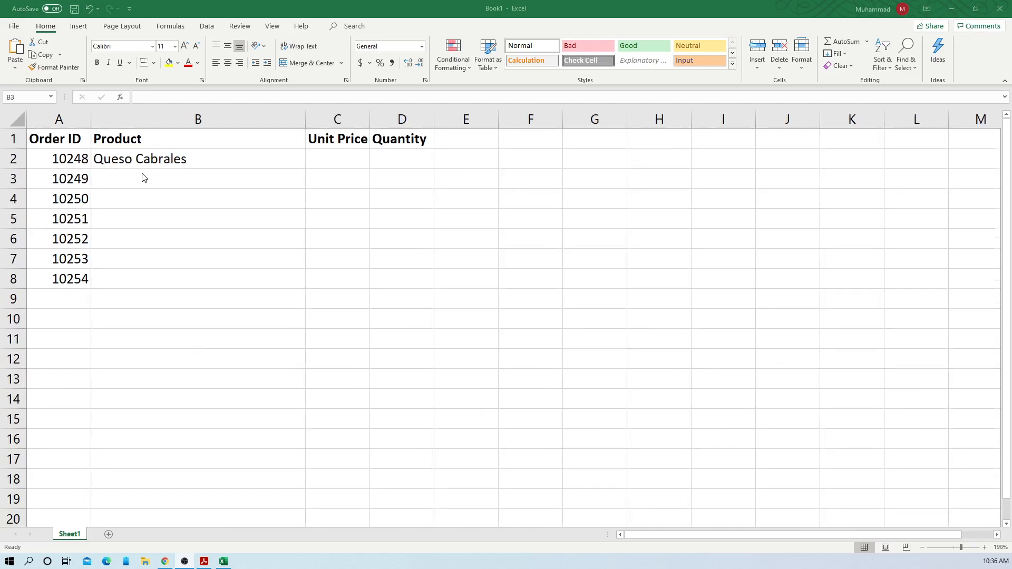
scroll(143, 177, "up", 1)
left_click(161, 182)
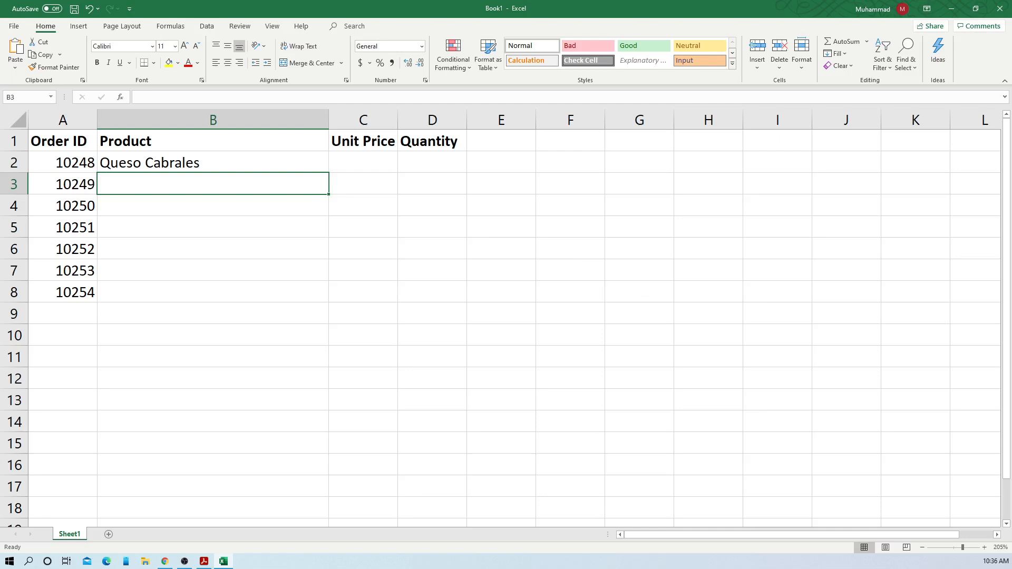
key("alt+Tab")
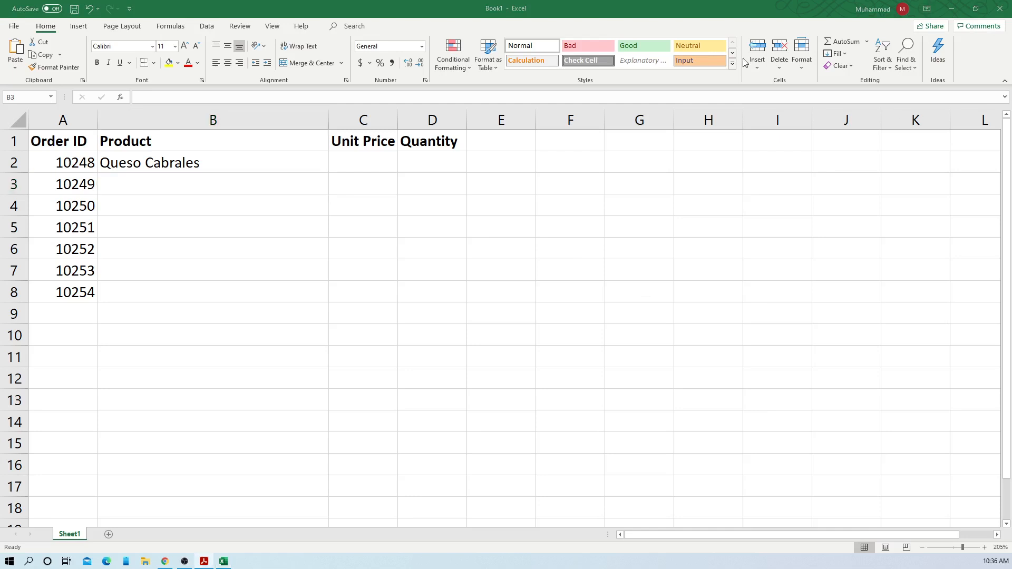
left_click(143, 180)
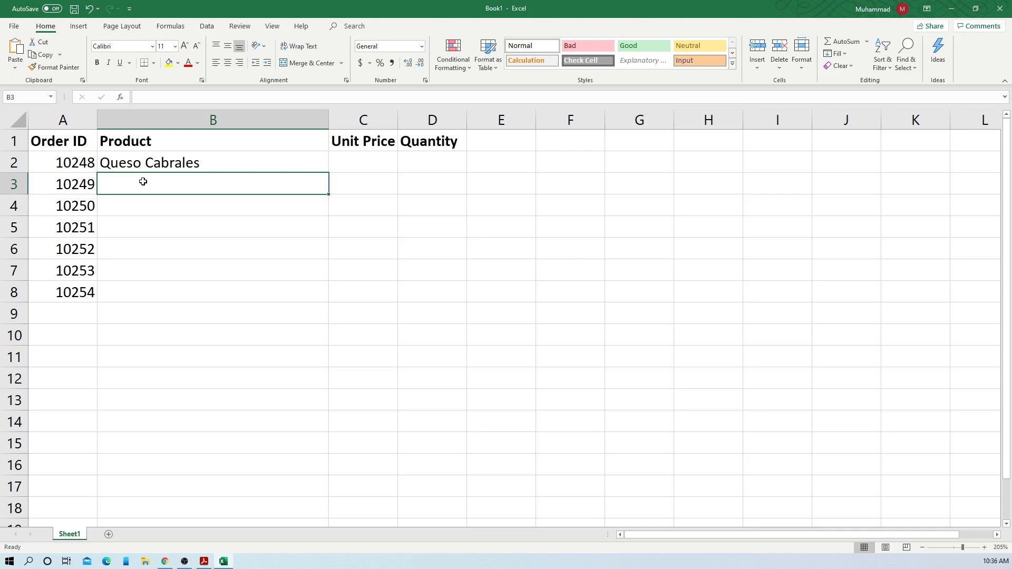
type("S")
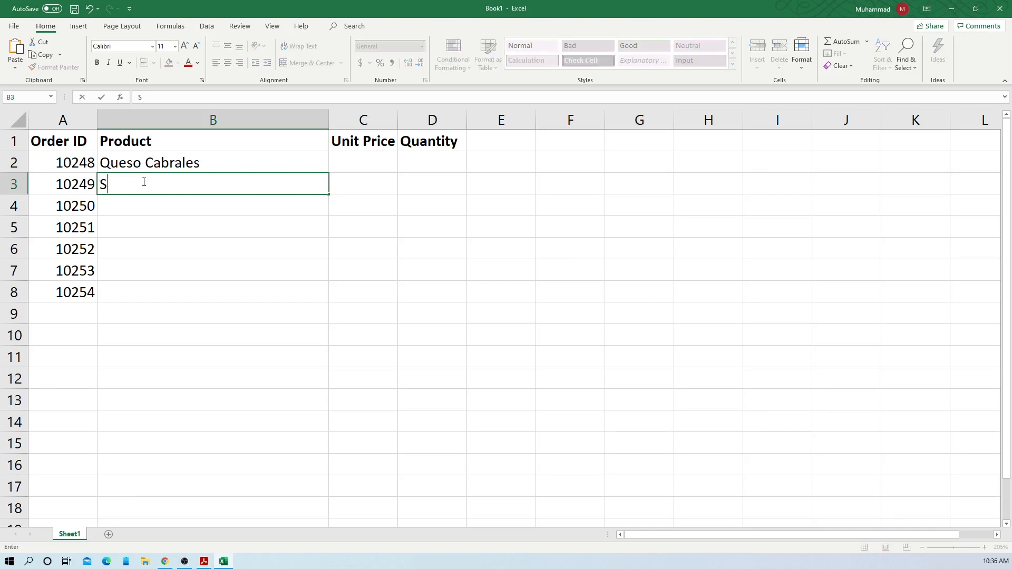
type("ingapore Hokkien F")
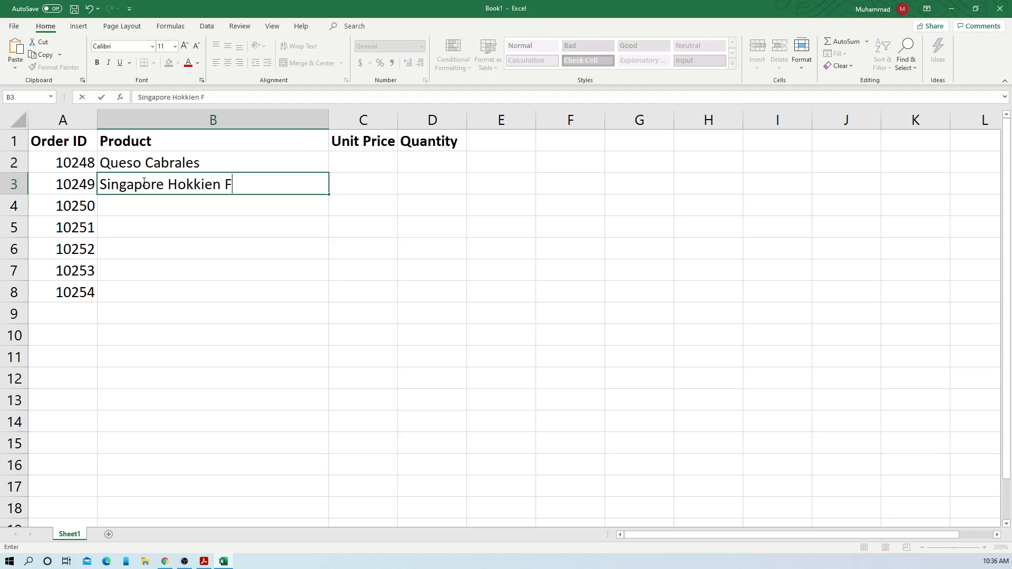
type("ried Mee")
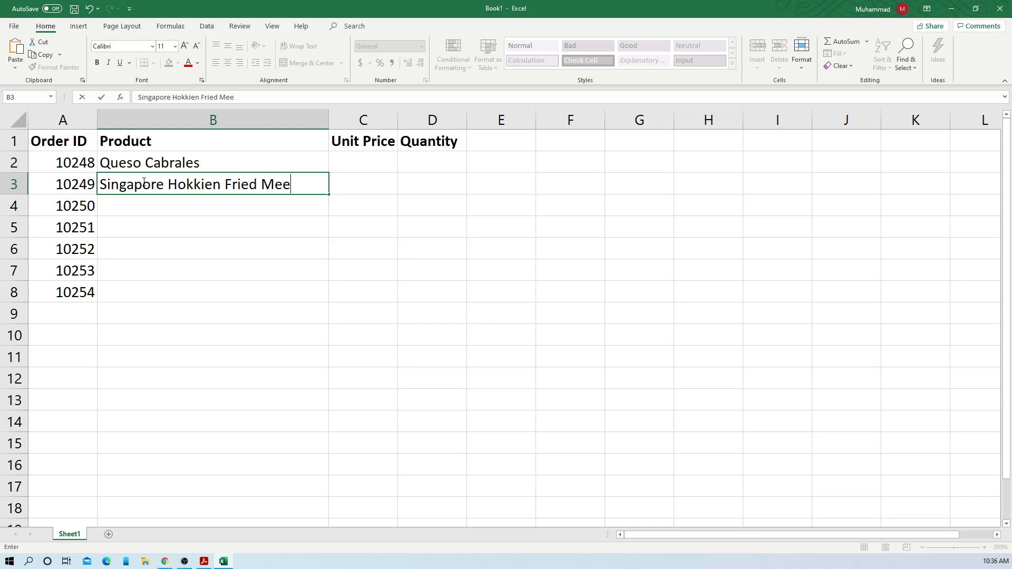
key("Return")
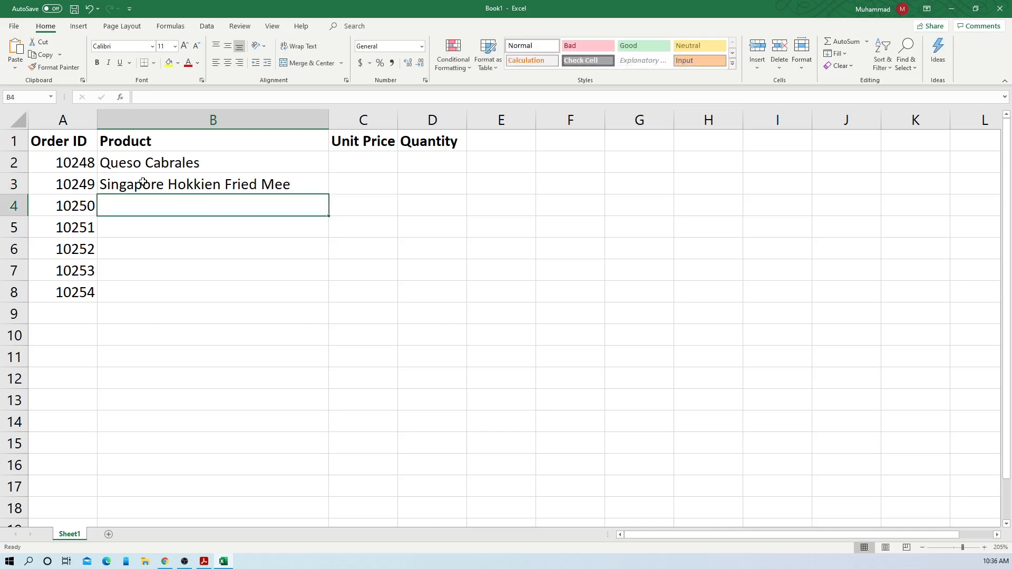
Enter the products Mozzarella di Giovanni in cell B4 and Tofu in cell B5.
type("M")
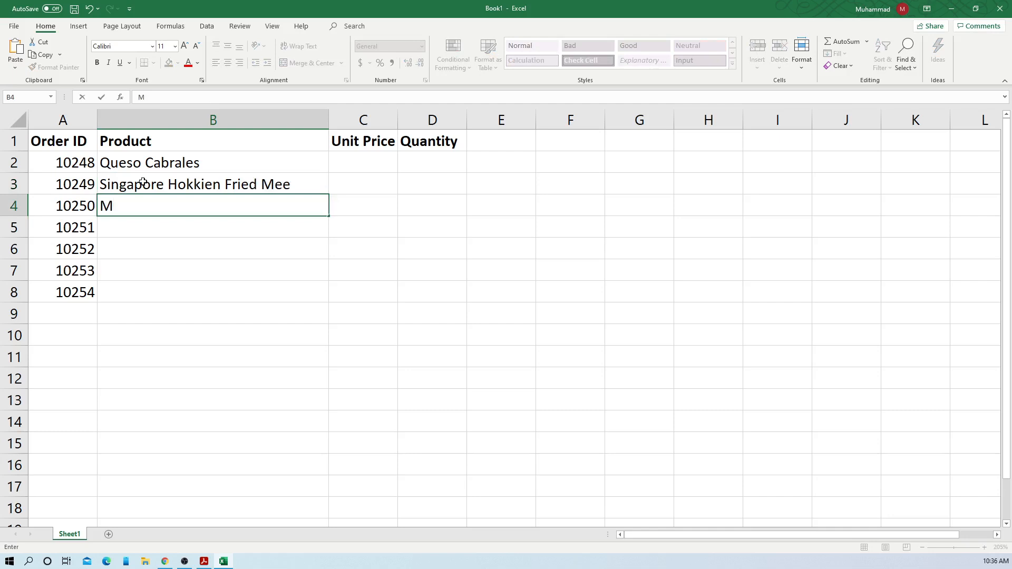
type("ozzarella di")
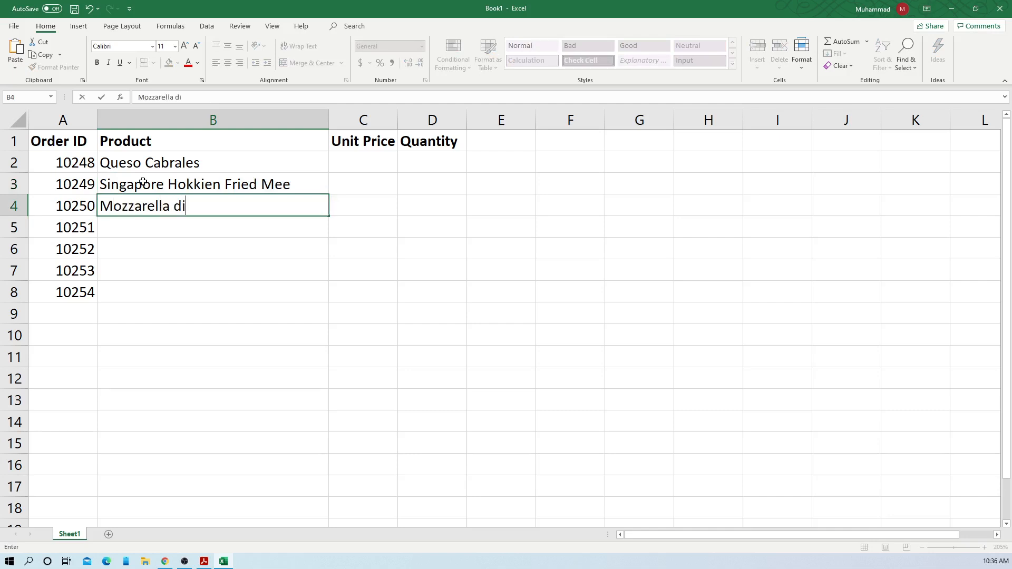
type(" Giovanni")
key("Return")
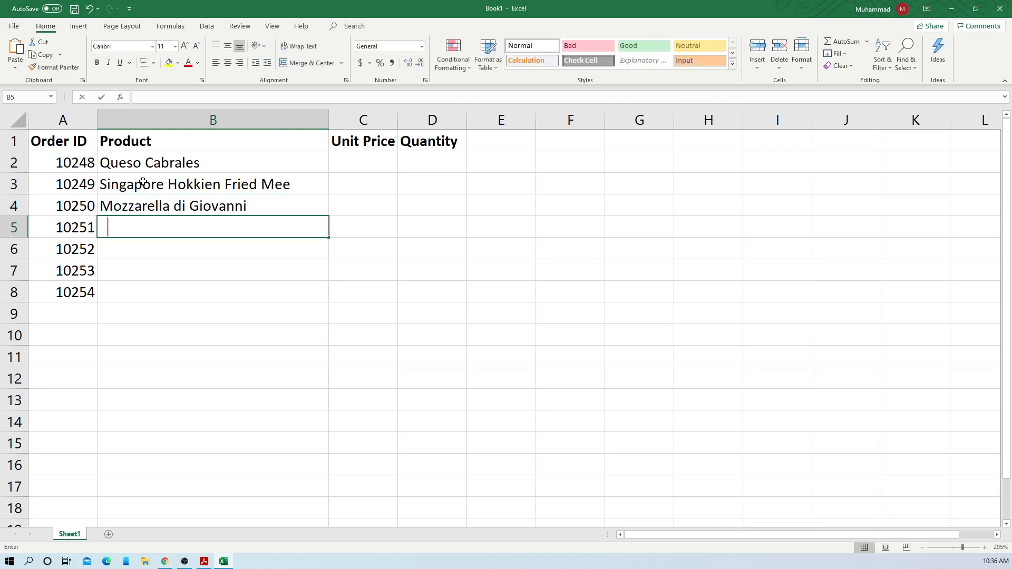
type("Tofu")
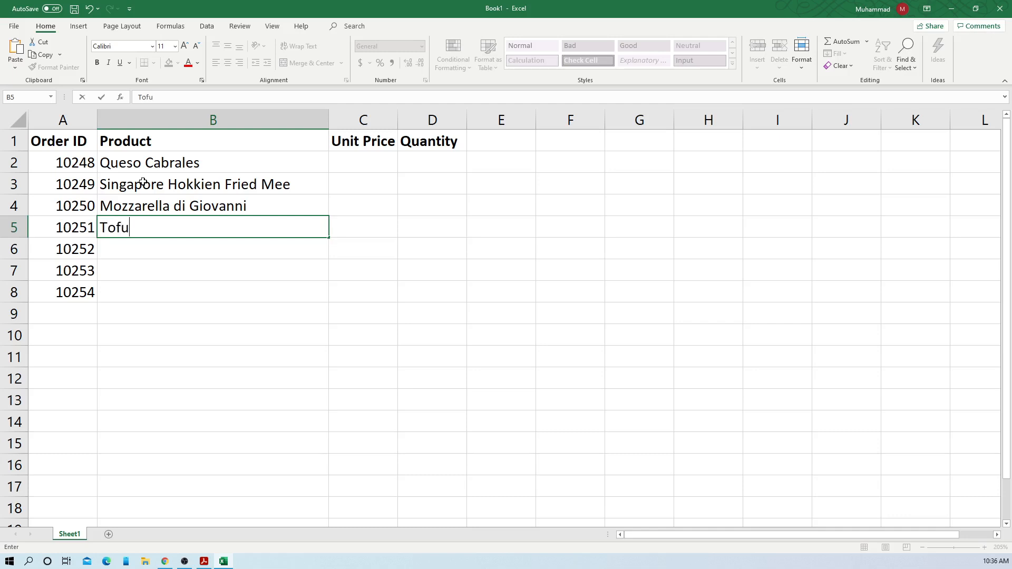
key("Return")
Enter the product Manjimup Dried Apples in cell B6 for the fifth order.
type("M")
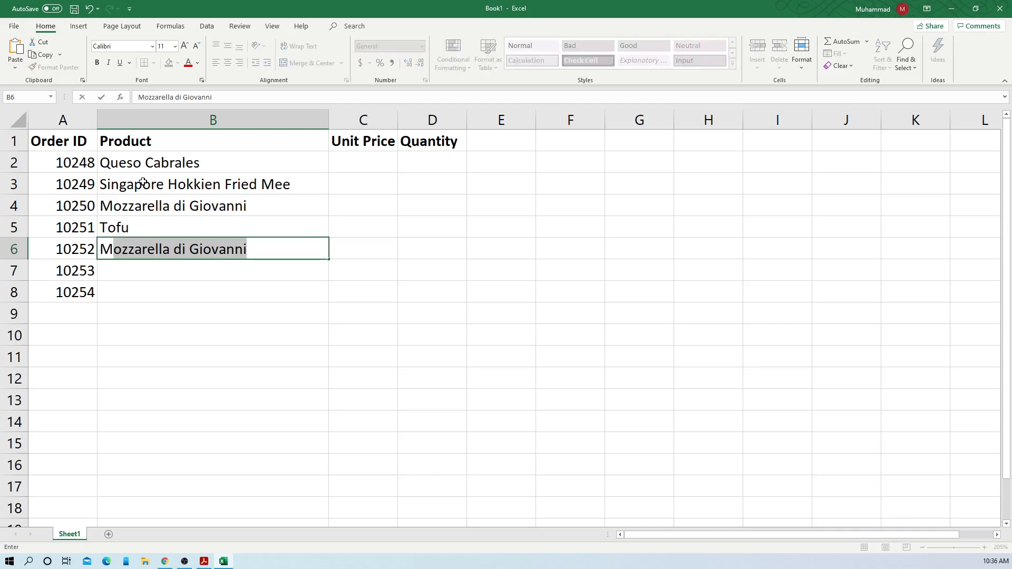
type("anji")
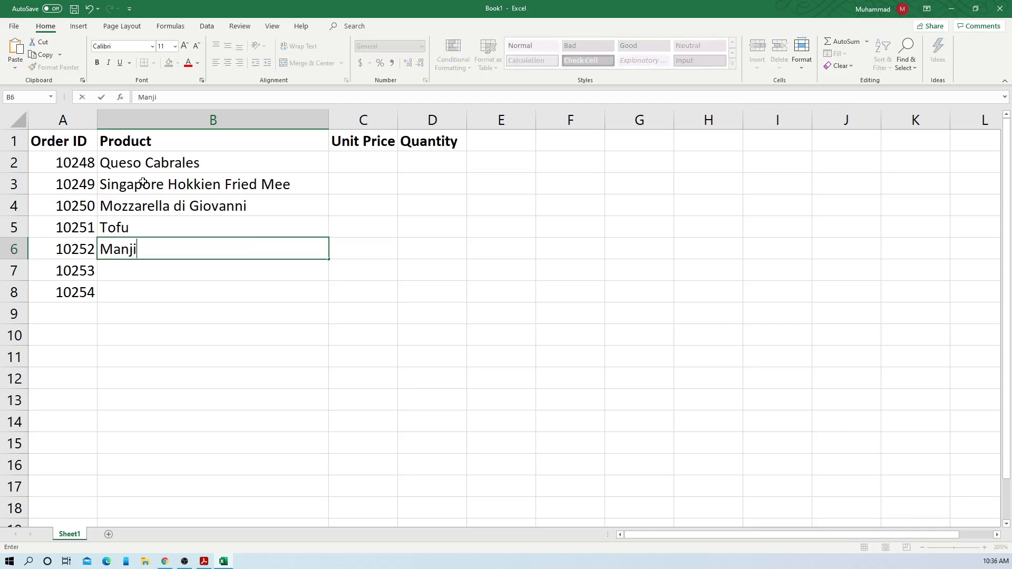
type("mup D")
type("ried Apple")
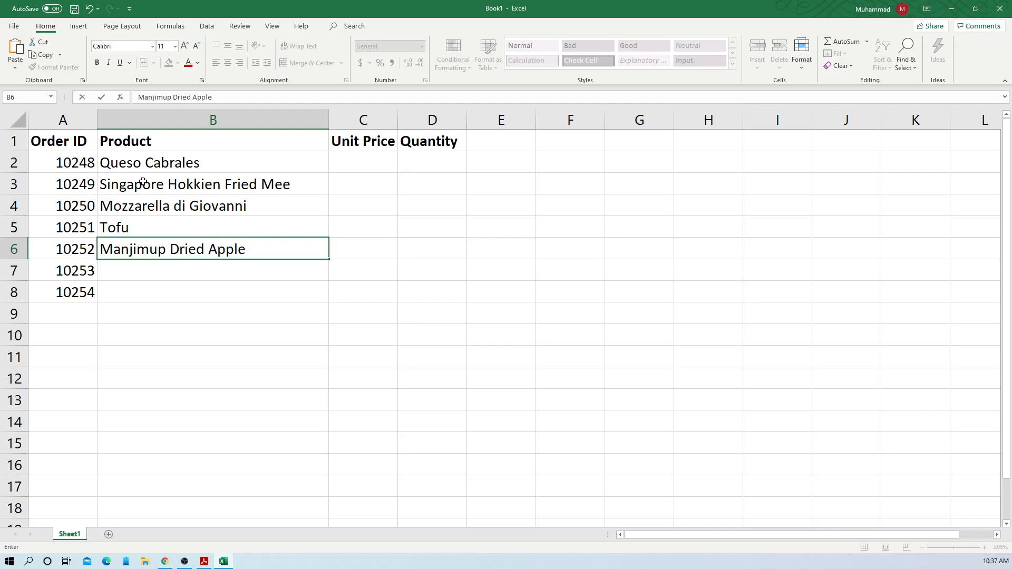
type("s")
key("Return")
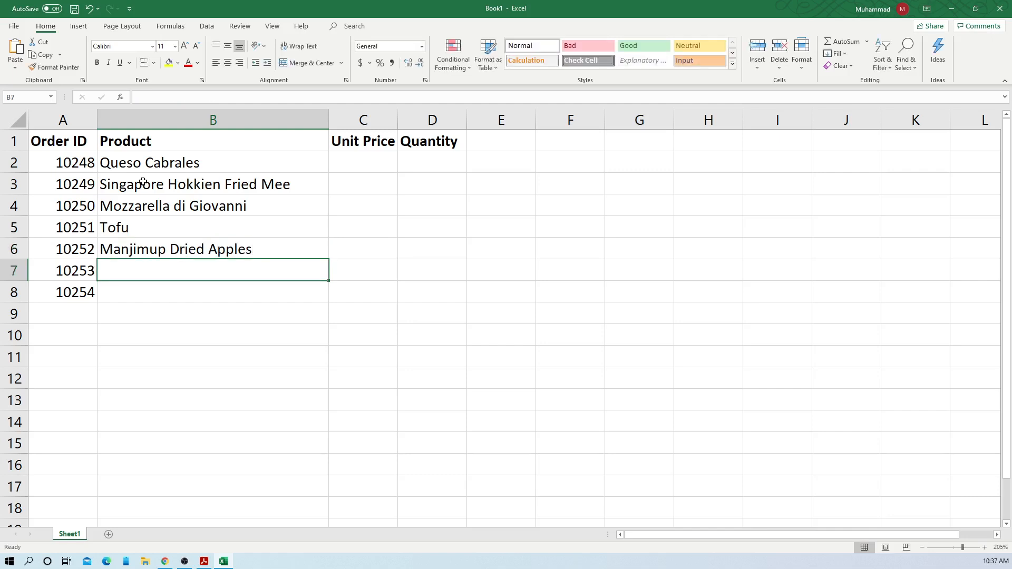
Enter the products Jack's New England Clam Chow in cell B7 and Manjimup Dried Apples in cell B8.
type("Jack'")
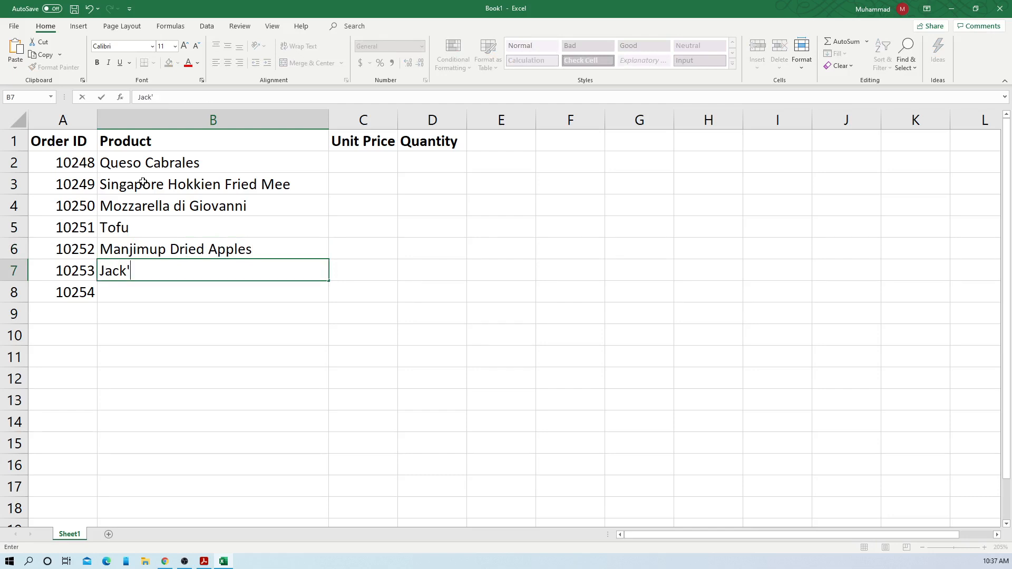
type("s New England")
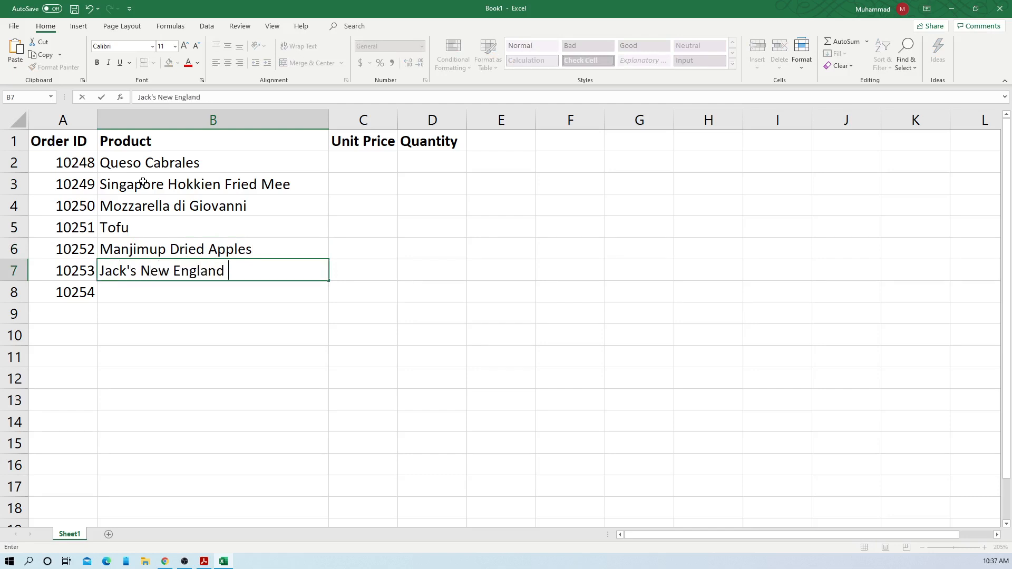
type(" Clam Chow")
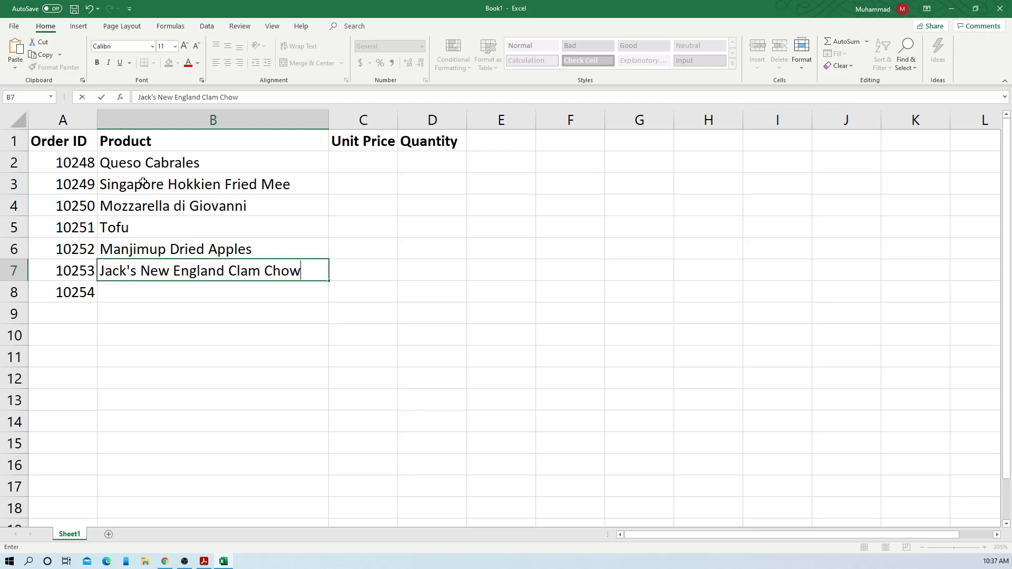
key("Return")
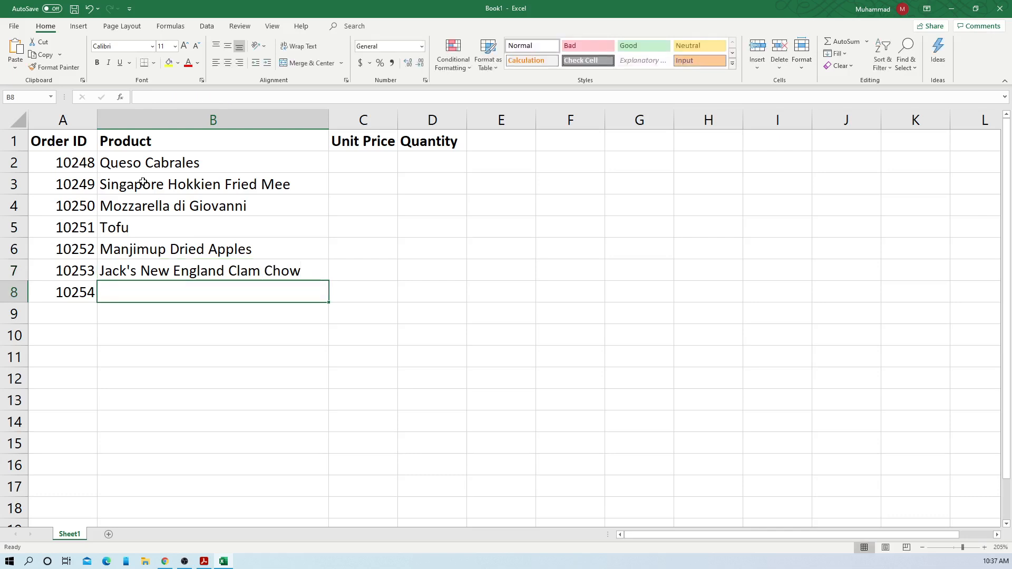
type("Manj")
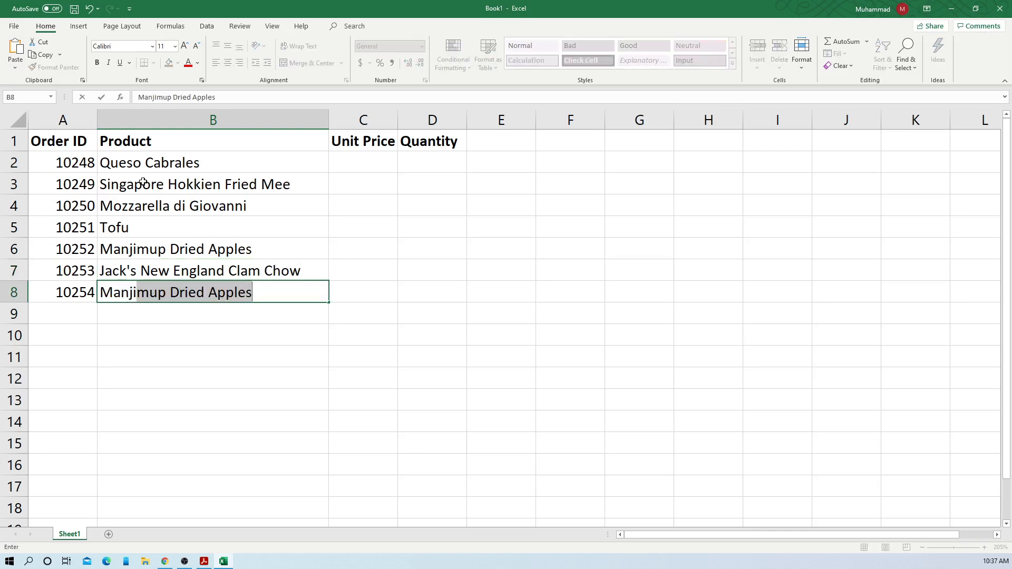
type("imup")
key("Return")
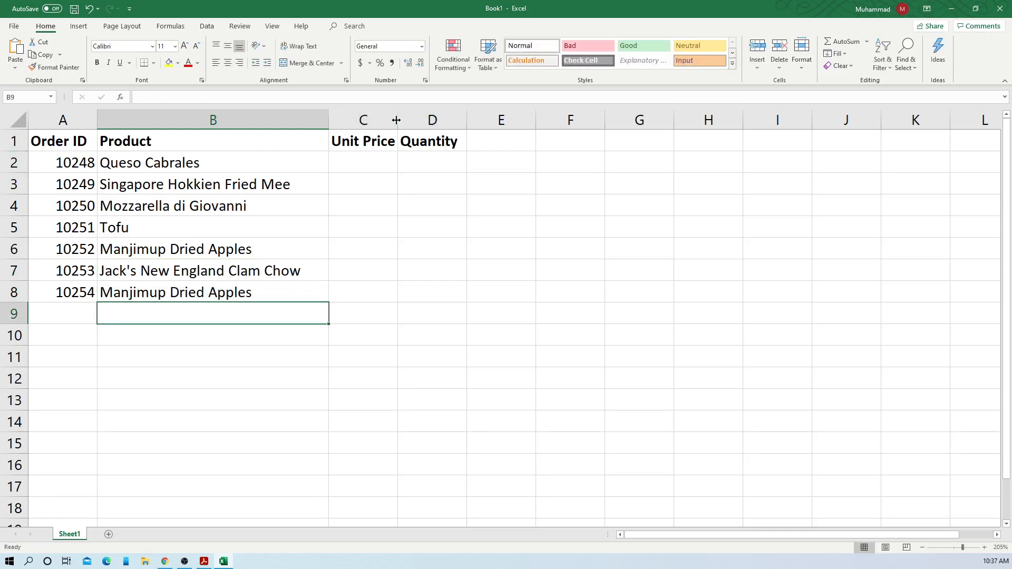
Widen the Unit Price column slightly and set the Quantity column's width to about 10.00.
left_click_drag(397, 121, 413, 120)
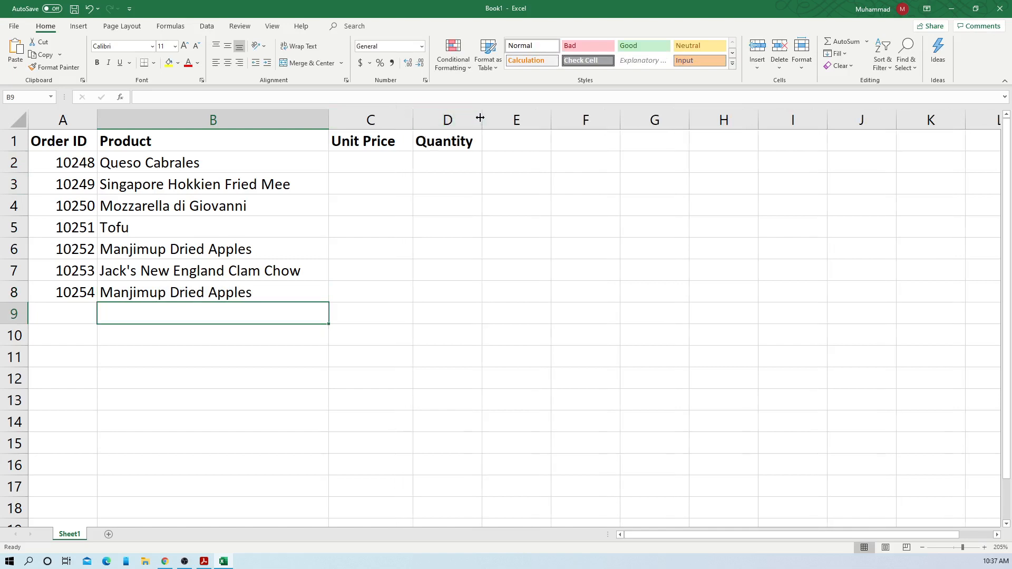
left_click_drag(480, 117, 494, 117)
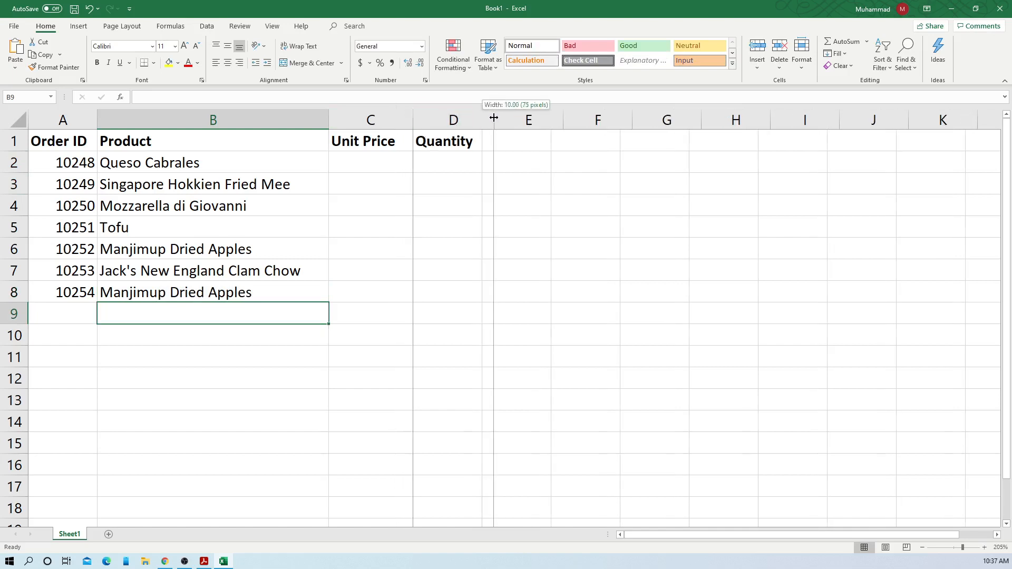
Enter the unit price 14 in cell C2 and apply the dollar Accounting number format to it.
left_click(358, 160)
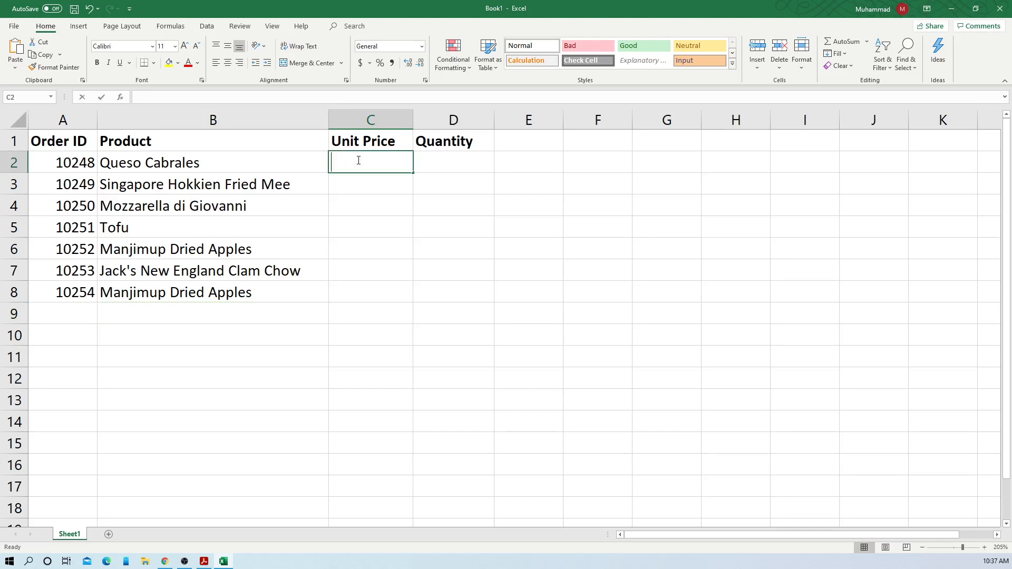
type("14")
key("Return")
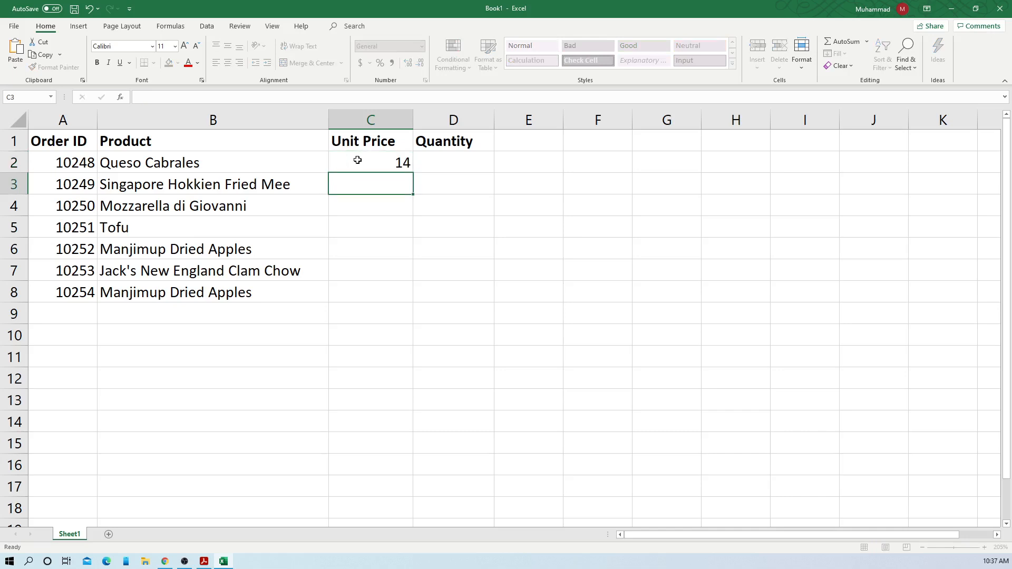
left_click(360, 152)
left_click(361, 63)
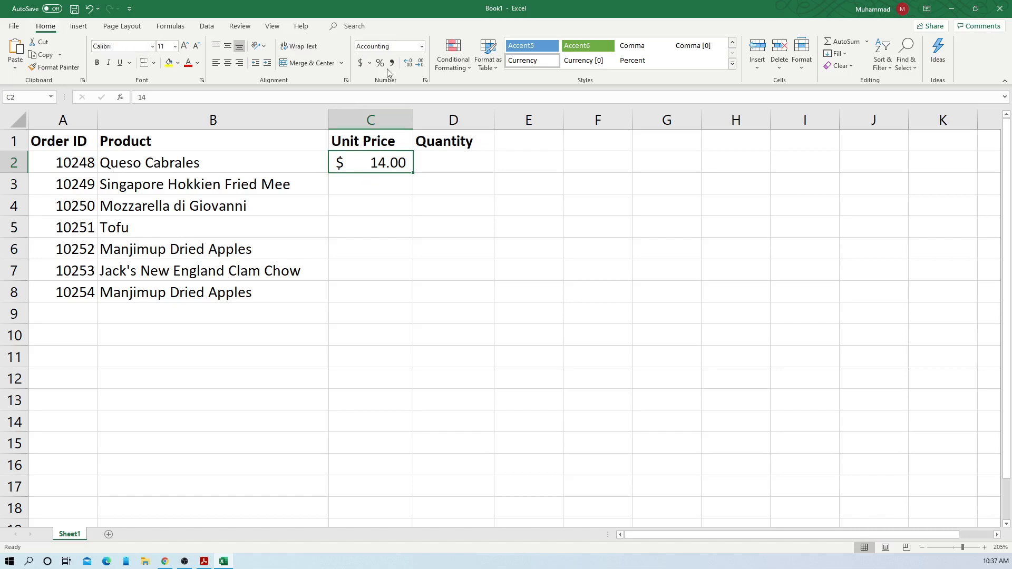
left_click(371, 65)
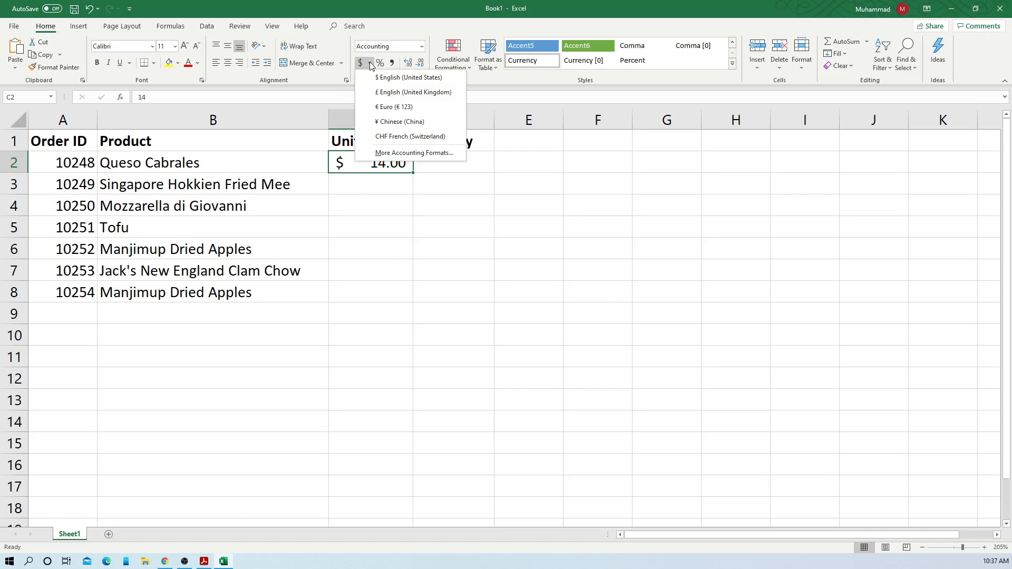
left_click(383, 189)
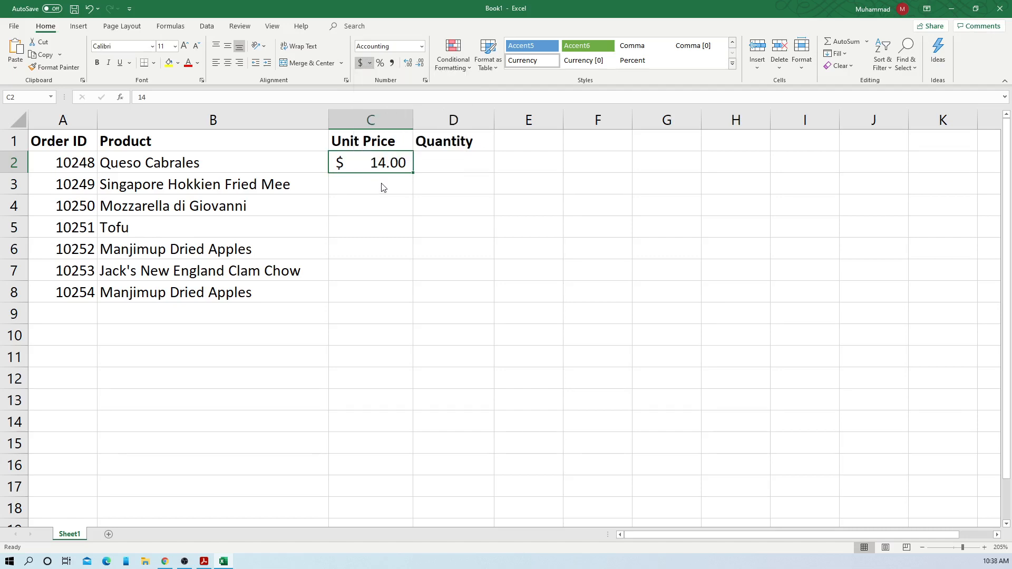
Enter the unit price 9.8 in cell C3 and apply the dollar Accounting number format to C2:C8.
left_click(361, 180)
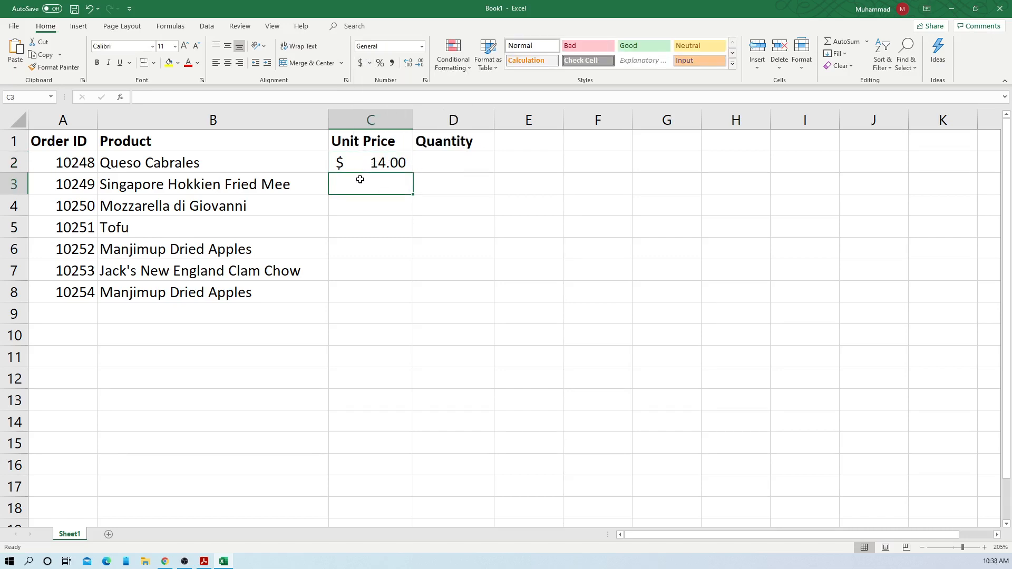
left_click(364, 161)
key("Down")
type("9.8")
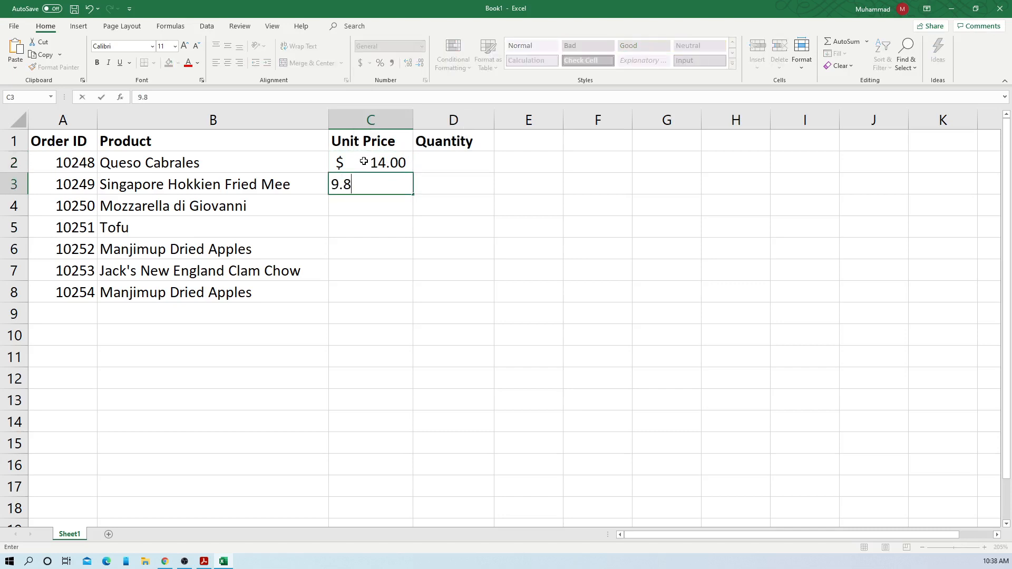
key("Return")
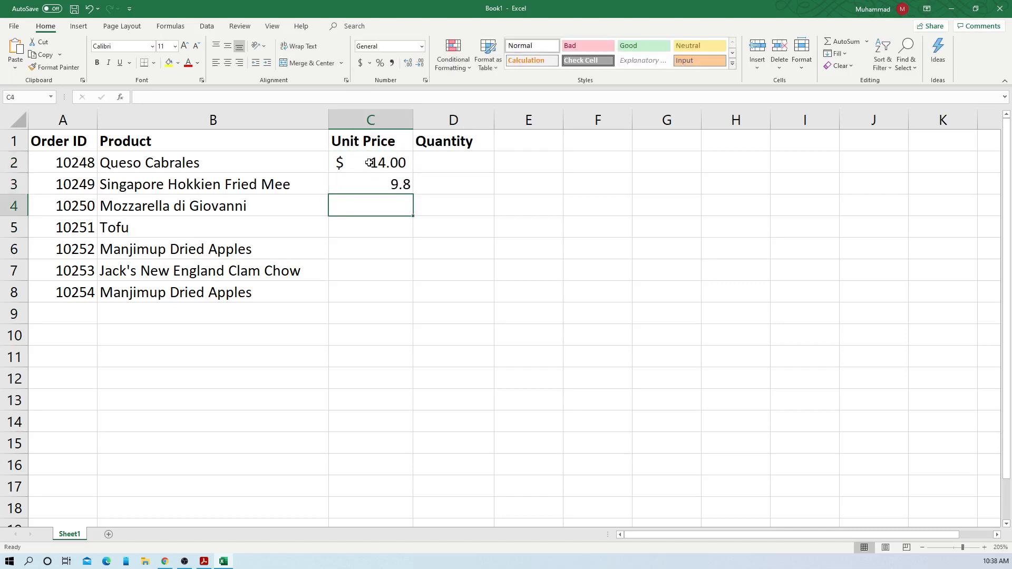
left_click_drag(364, 162, 373, 290)
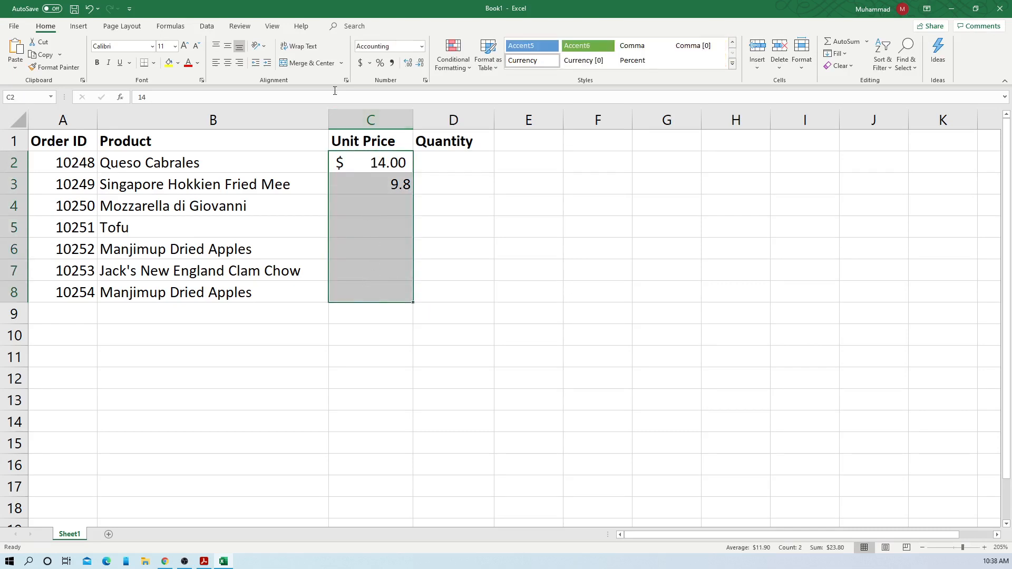
left_click(360, 63)
Enter the unit prices 34.80 in cell C4 and 18.60 in cell C5.
left_click(371, 204)
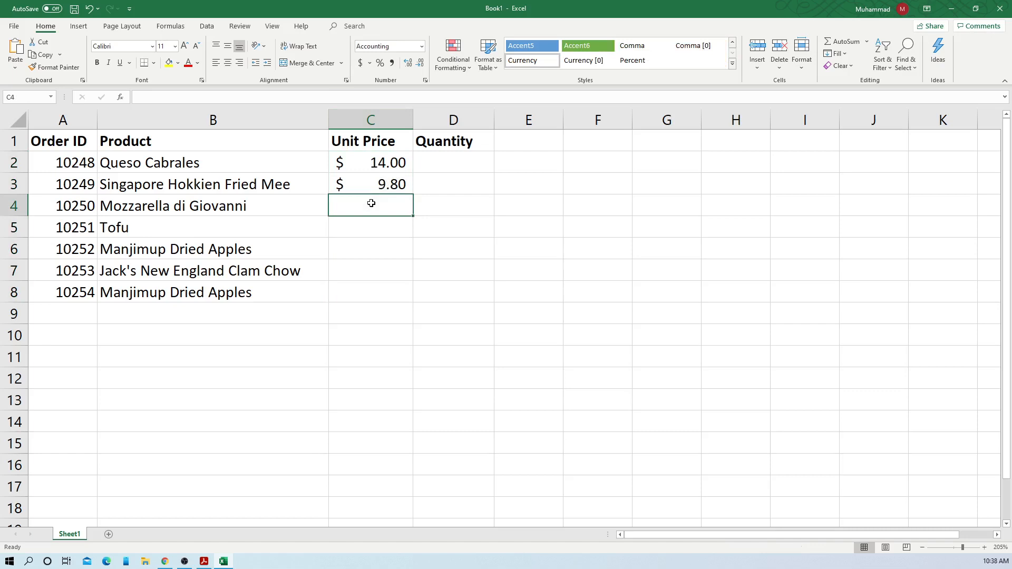
type("34.")
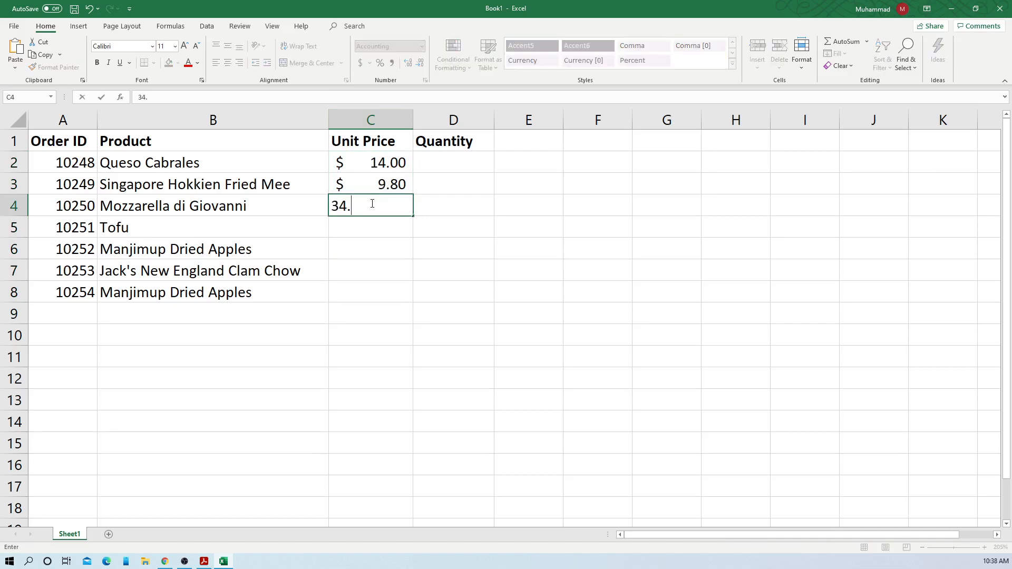
type("80")
key("Return")
type("18")
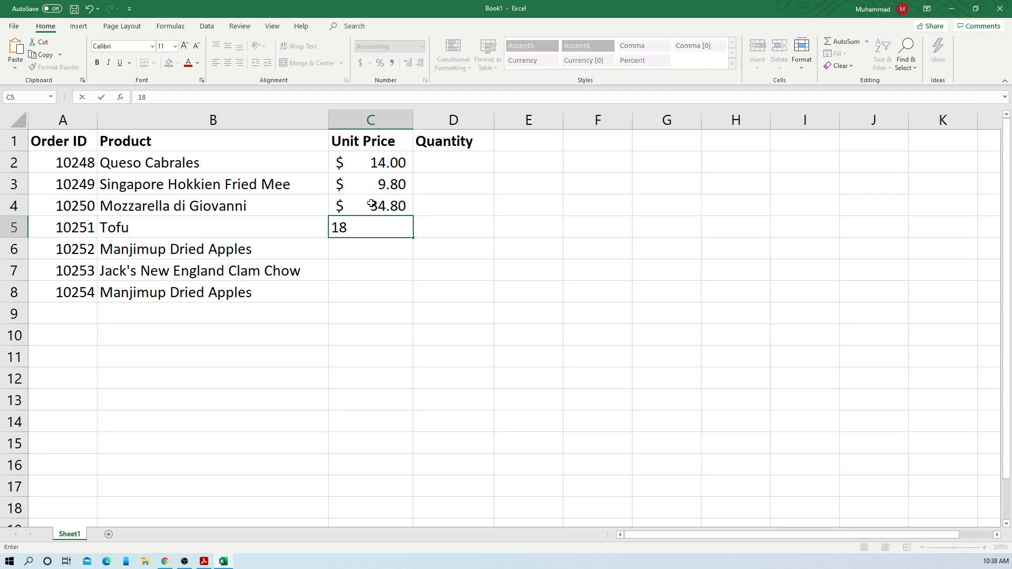
type(".60")
key("Return")
Enter the unit prices 42.40, 7.70 and 42.40 in cells C6 to C8 for the last three orders.
type("4")
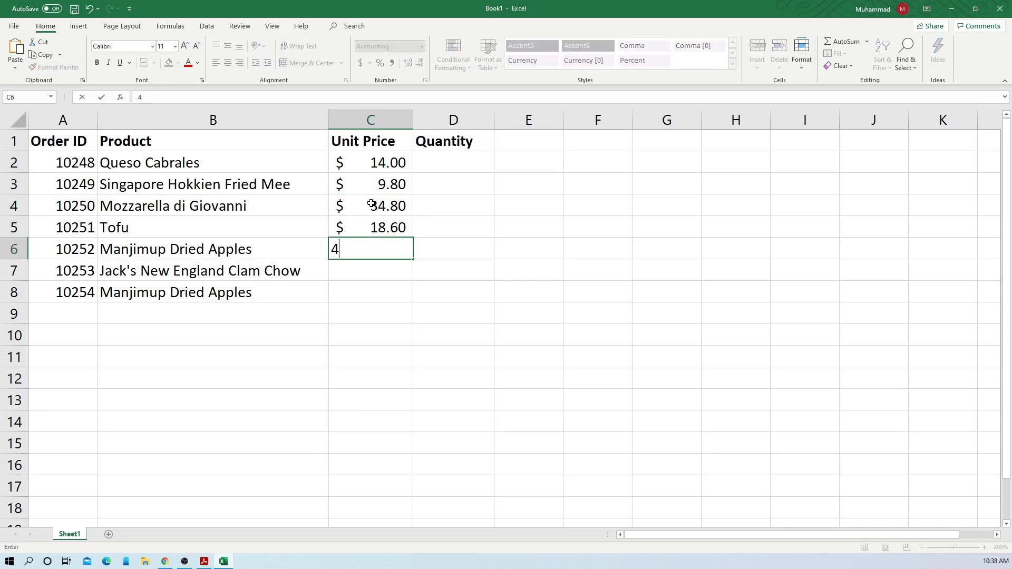
type("2.40")
key("Return")
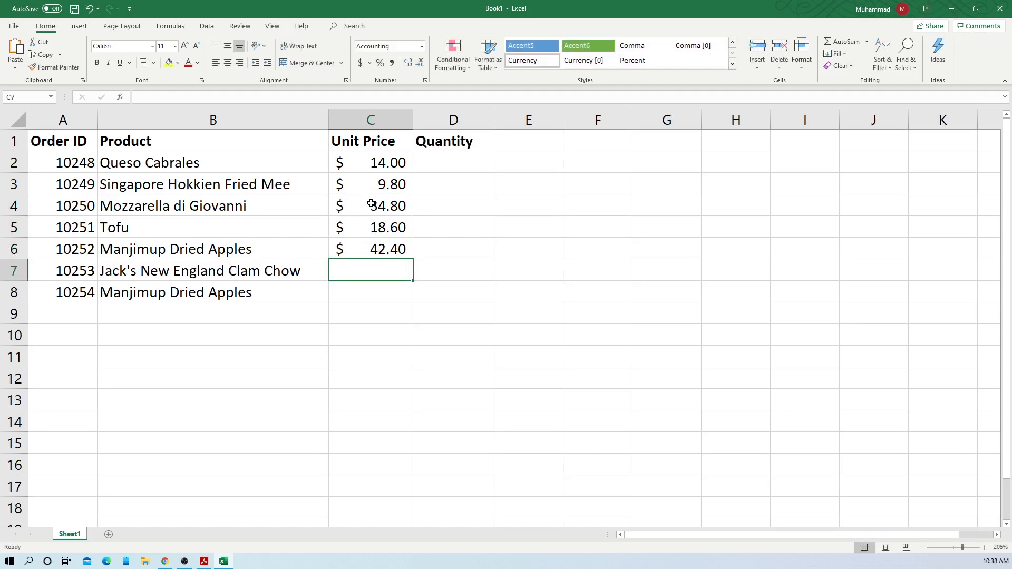
type("7.70")
key("Return")
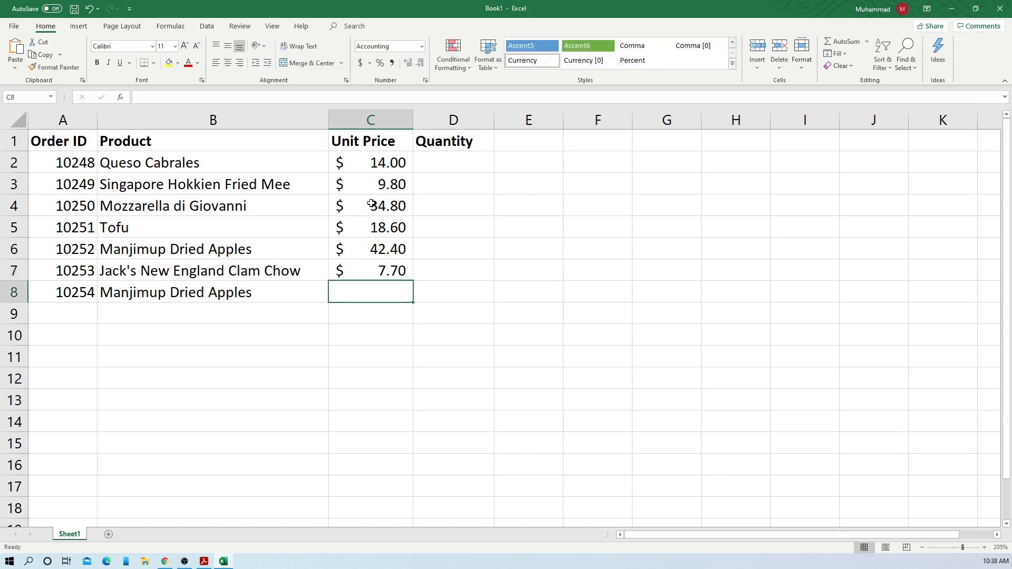
type("42.40")
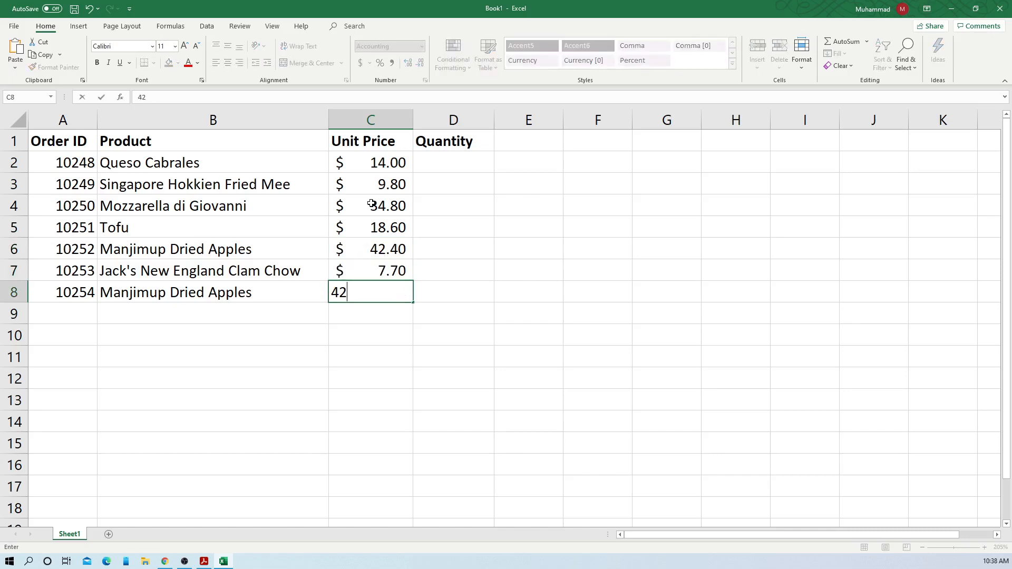
key("Return")
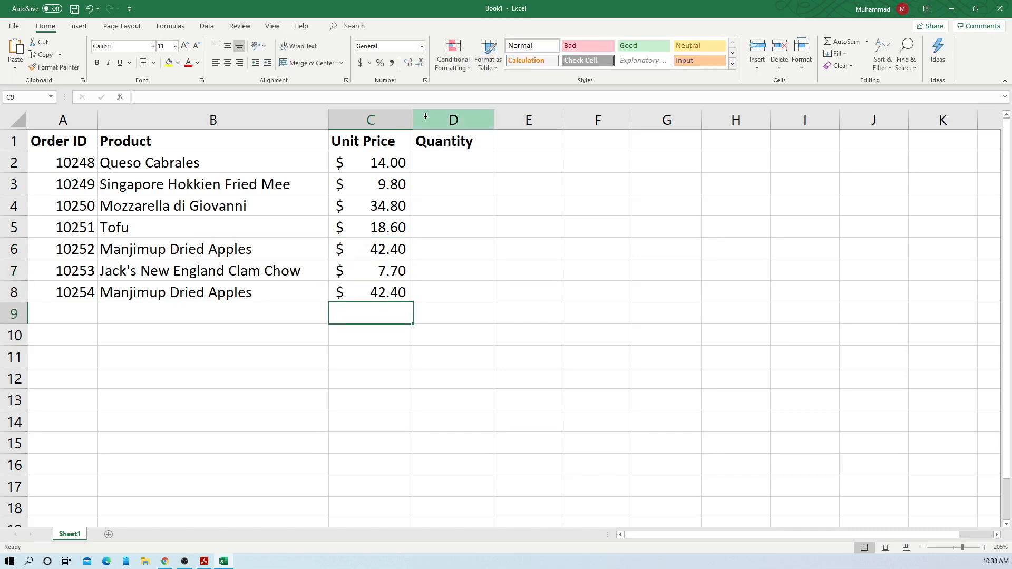
Enter the quantities 12 in cell D2 and 10 in cell D3 for the first two orders.
left_click(458, 165)
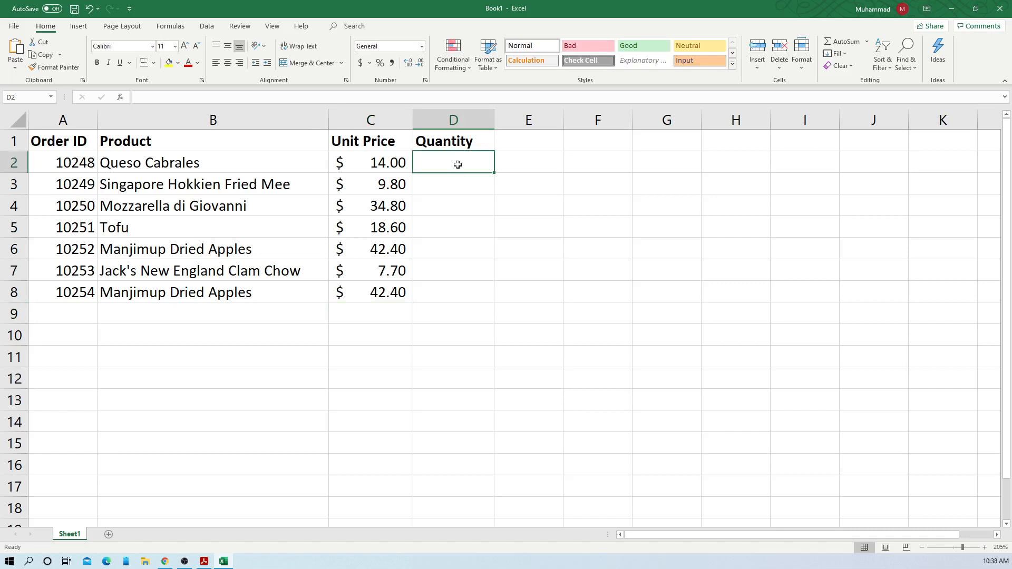
type("12")
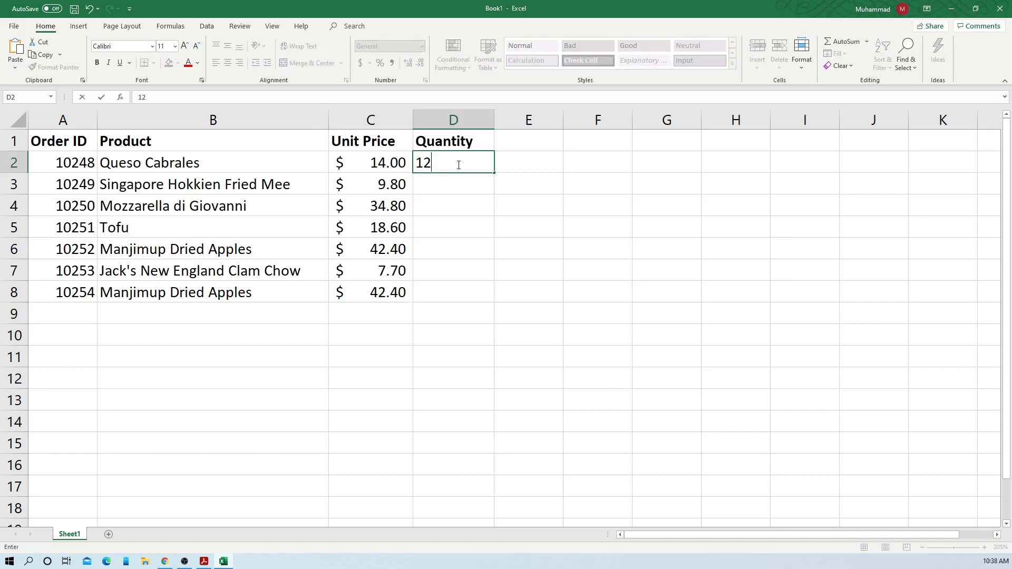
key("Return")
type("10")
key("Return")
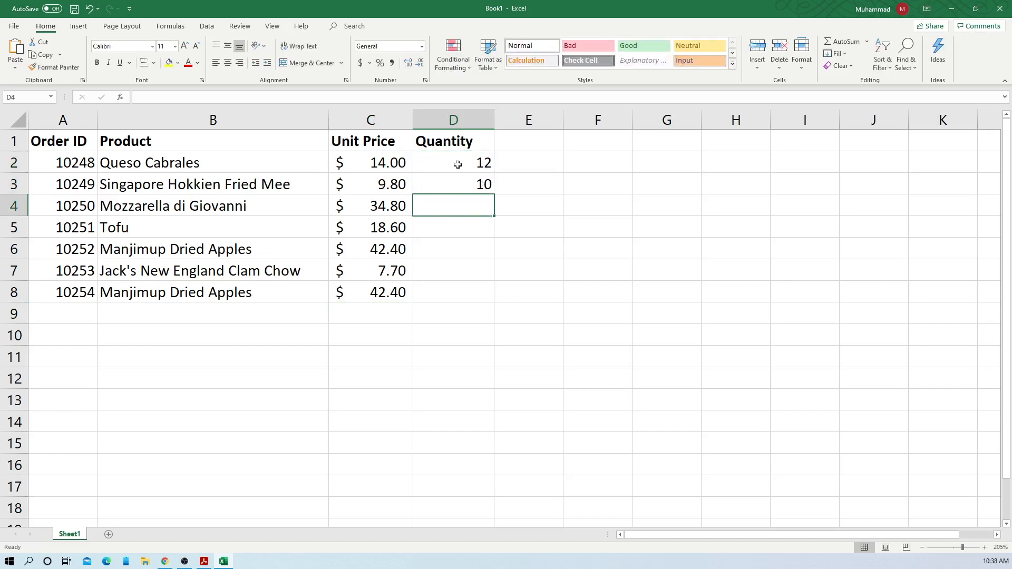
Enter the quantities 5, 9 and 40 in cells D4 to D6.
type("5")
key("Return")
type("9")
key("Return")
type("40")
key("Return")
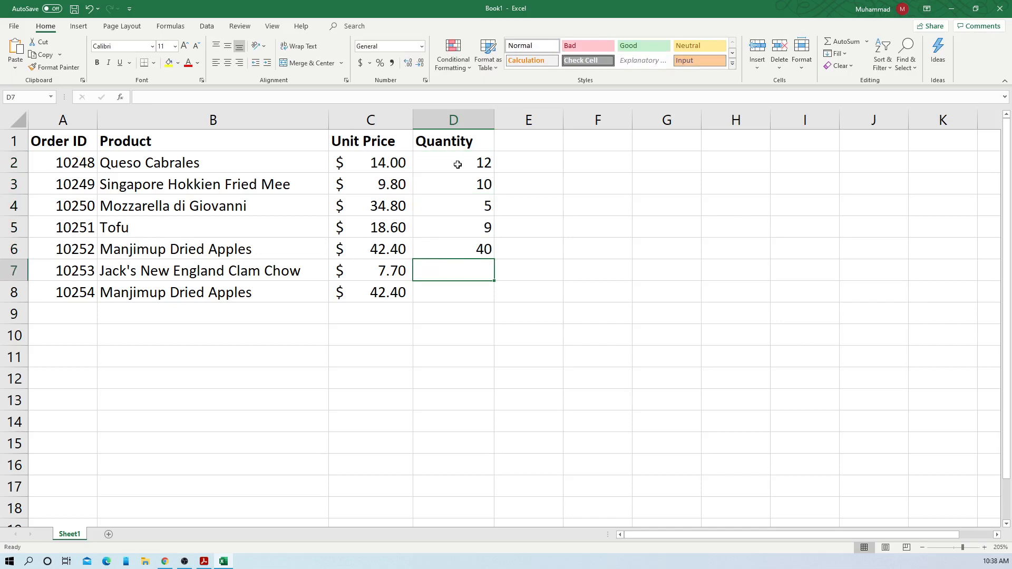
Enter the quantities 10 in cell D7 and 35 in cell D8 for the last two orders.
type("110=")
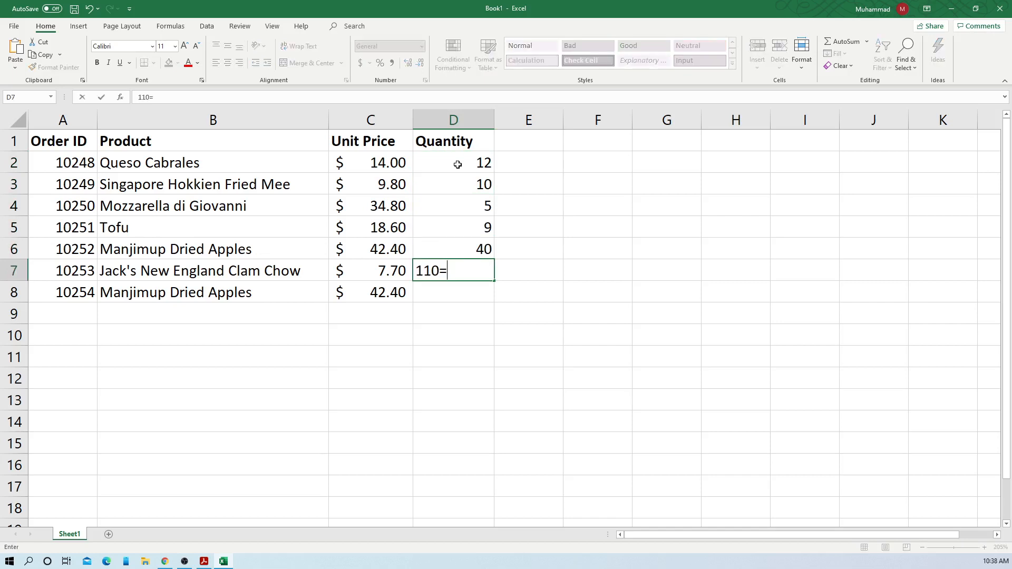
key("BackSpace")
key("BackSpace")
key("BackSpace")
type("0")
key("Return")
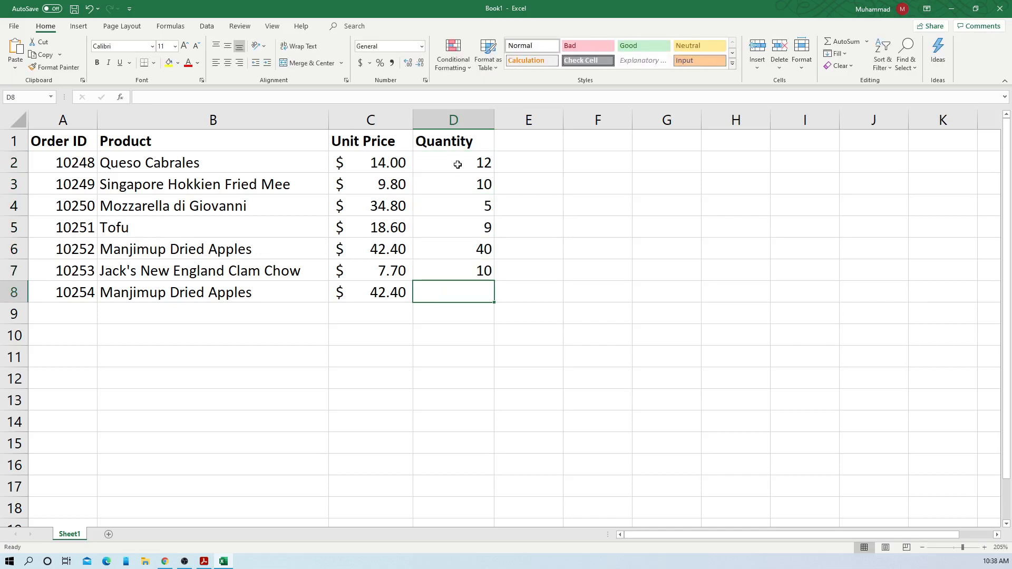
type("35")
key("Return")
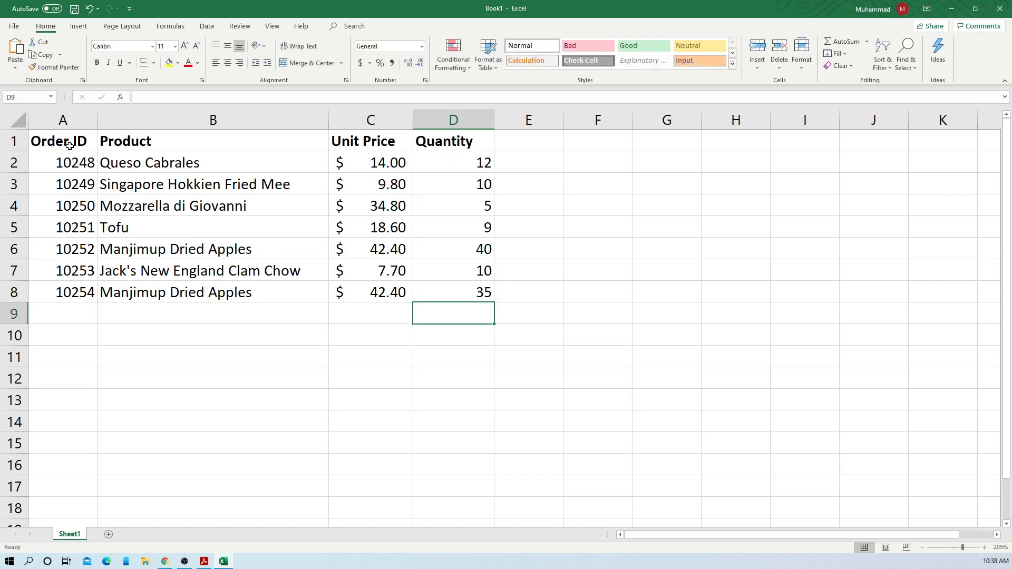
Apply the Calculation cell style to the whole order table in A1:D8.
left_click_drag(69, 146, 469, 298)
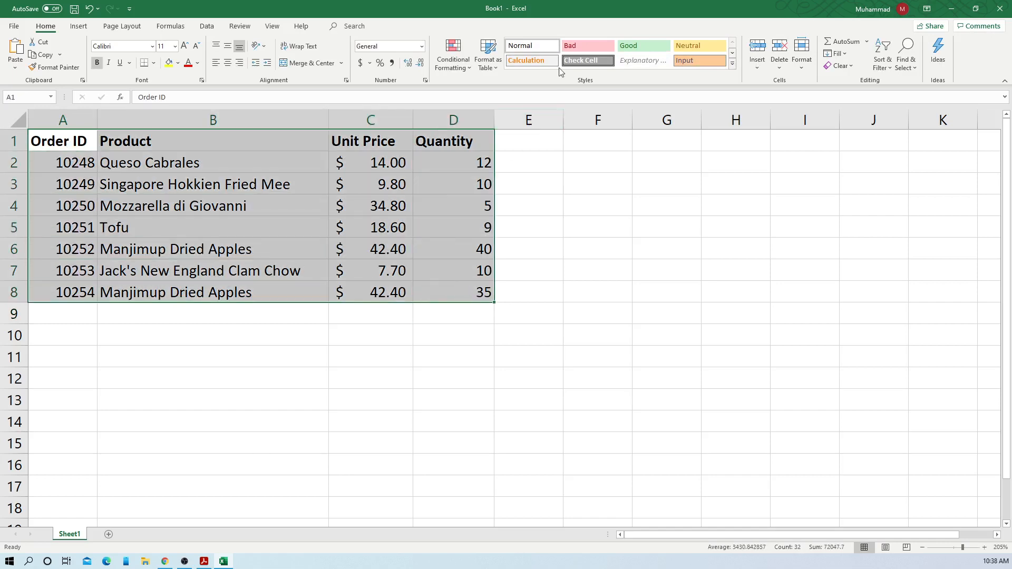
left_click(138, 29)
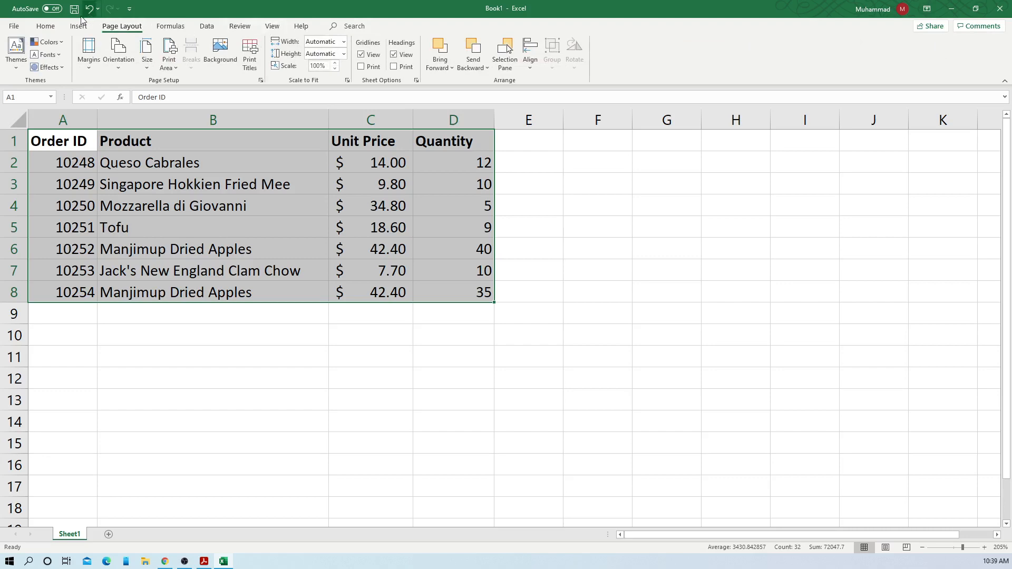
left_click(46, 27)
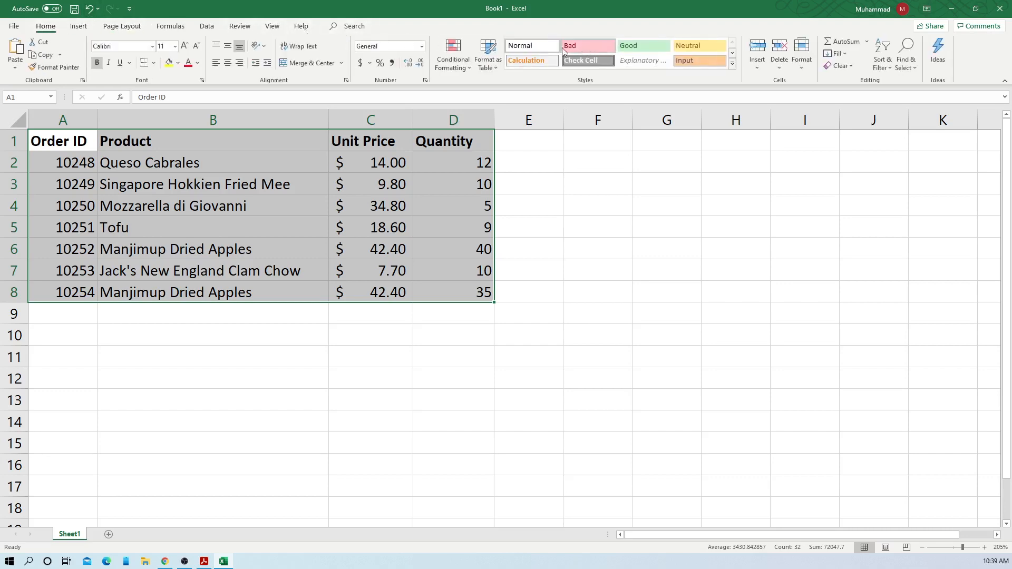
left_click(732, 63)
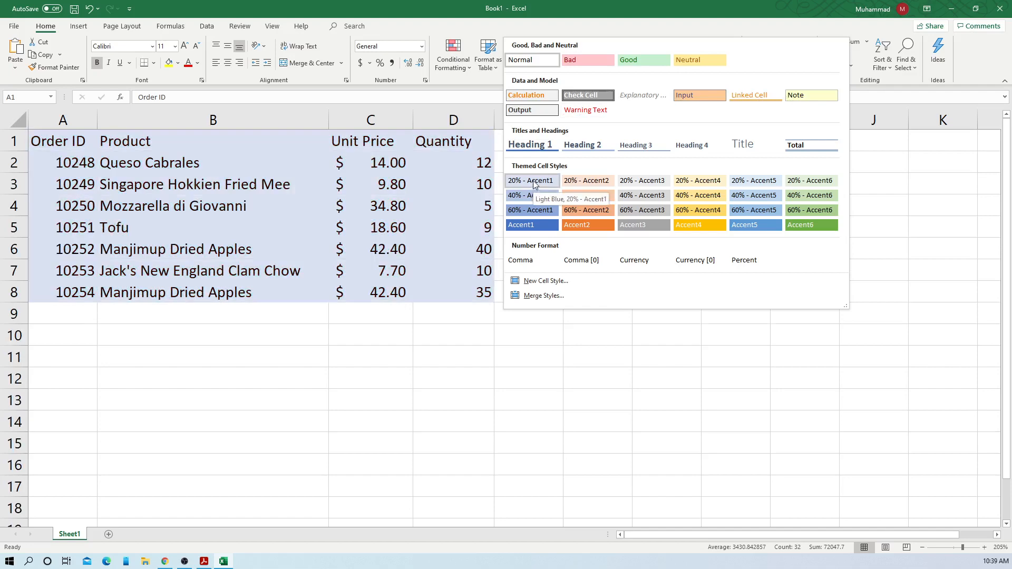
left_click(543, 97)
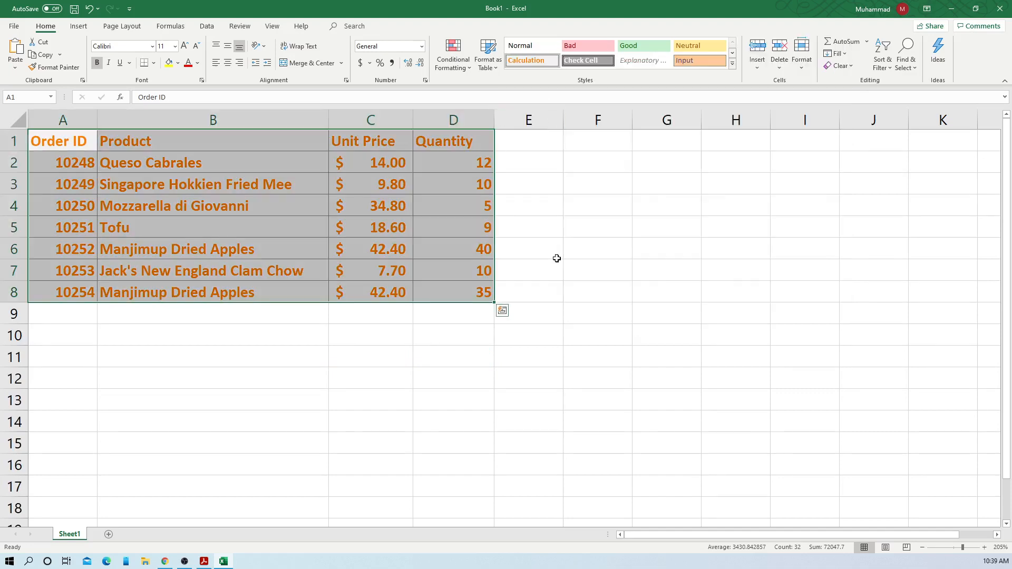
left_click(555, 256)
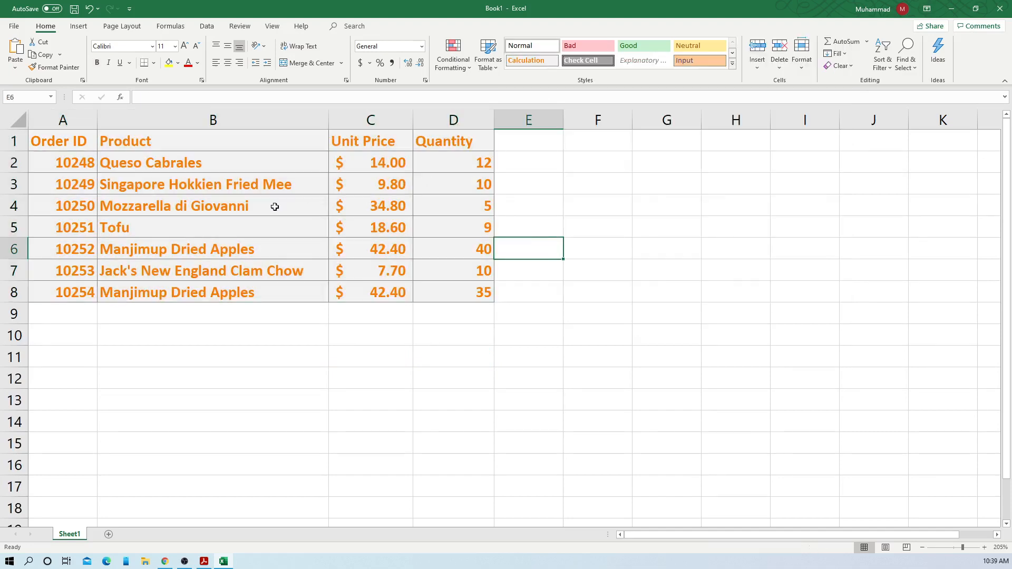
scroll(274, 206, "up", 2)
left_click(371, 342)
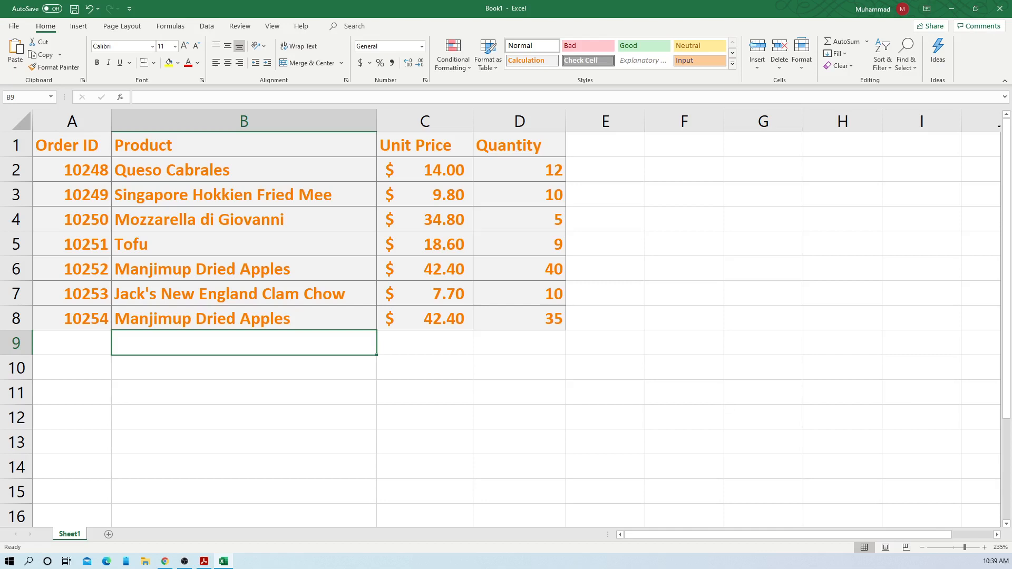
Apply the Check Cell style to the header row in A1:D1.
key("alt+Tab")
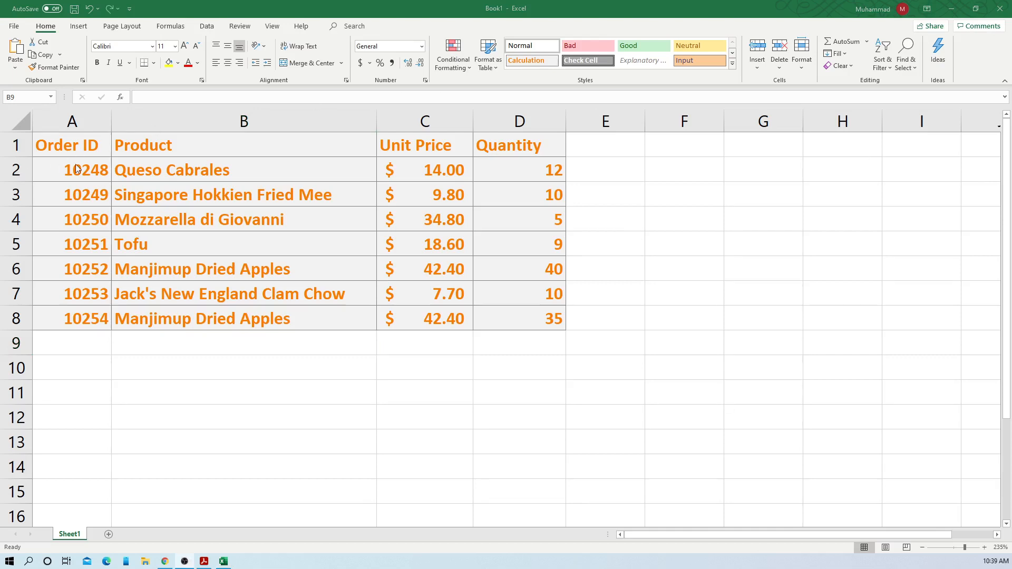
key("alt+Tab")
left_click_drag(70, 145, 506, 147)
left_click(583, 61)
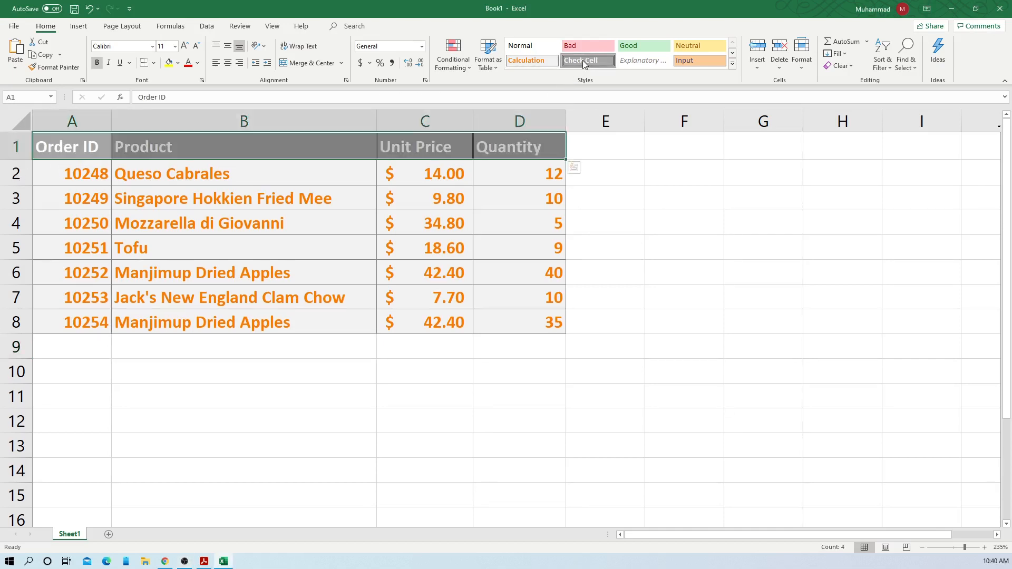
left_click(669, 226)
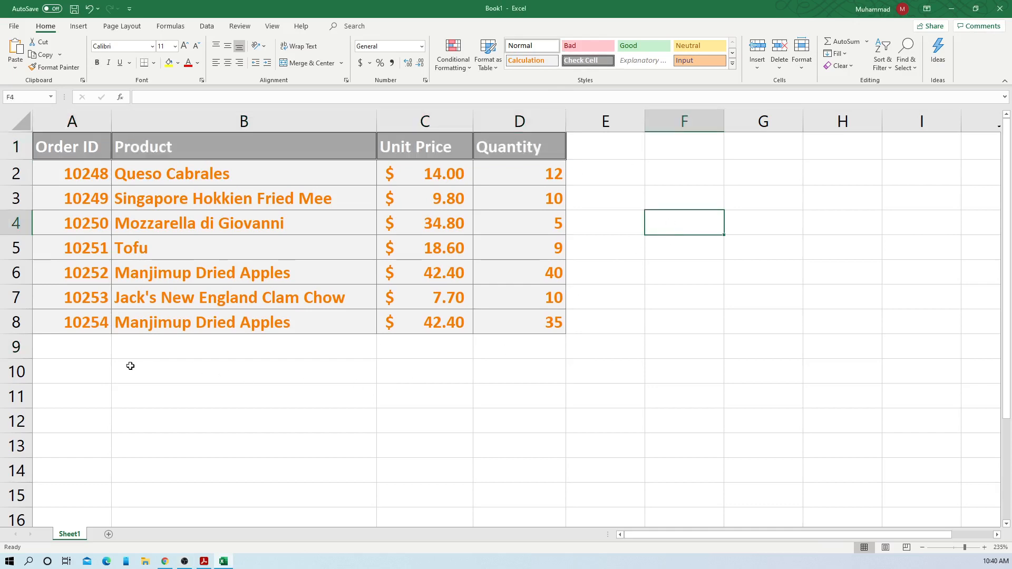
left_click(136, 350)
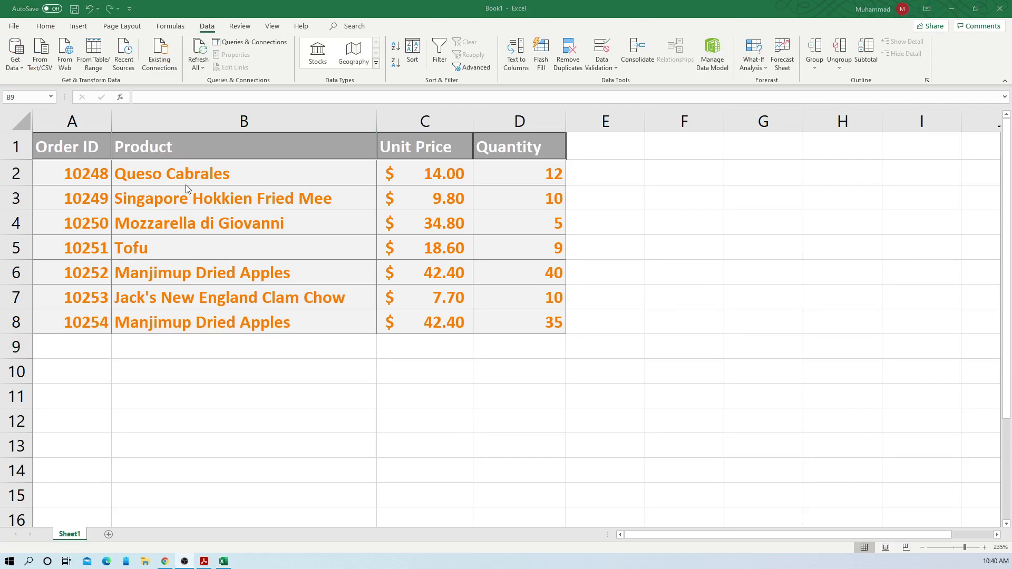
left_click(158, 176)
left_click_drag(190, 174, 188, 322)
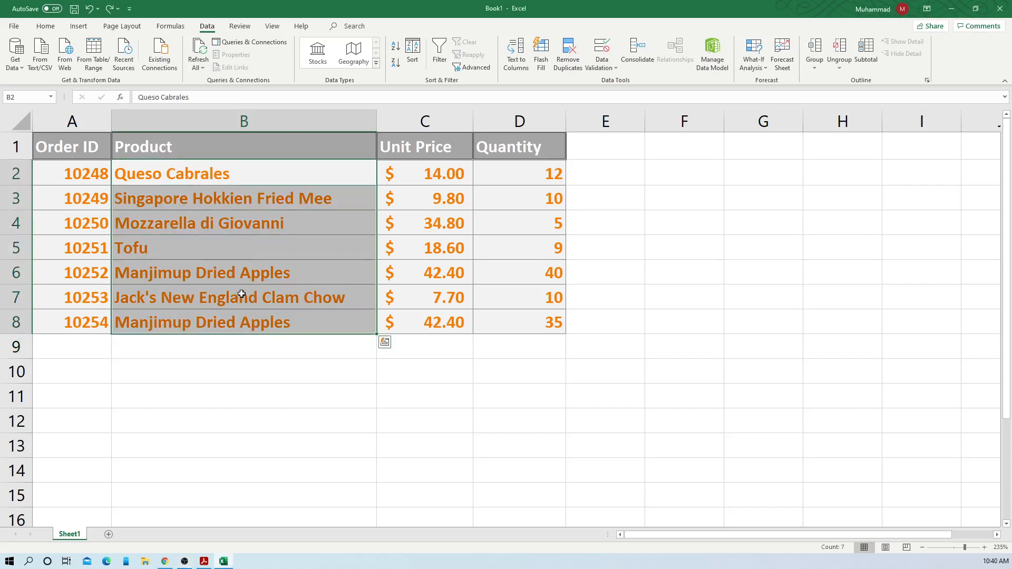
left_click(45, 27)
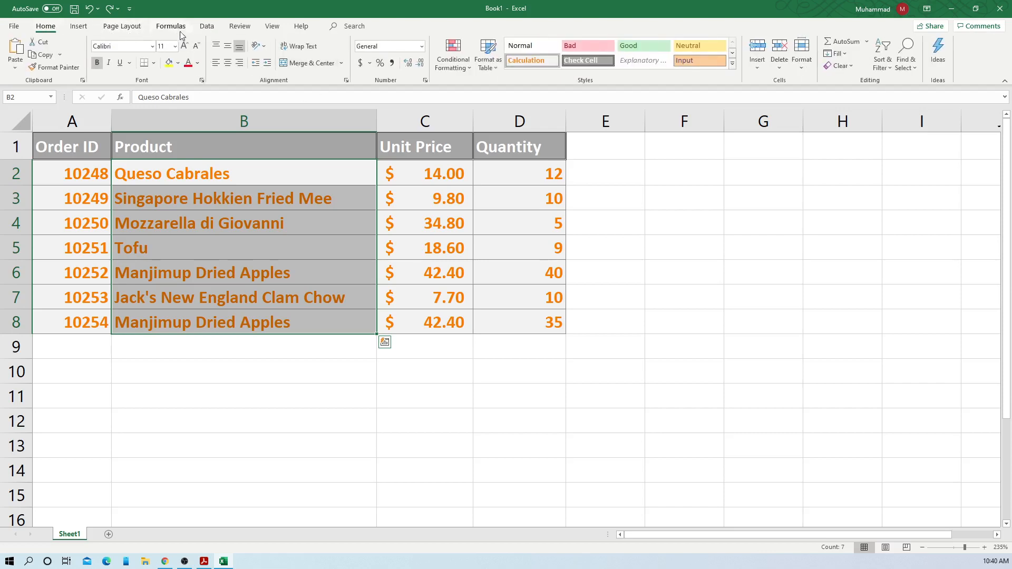
left_click(207, 26)
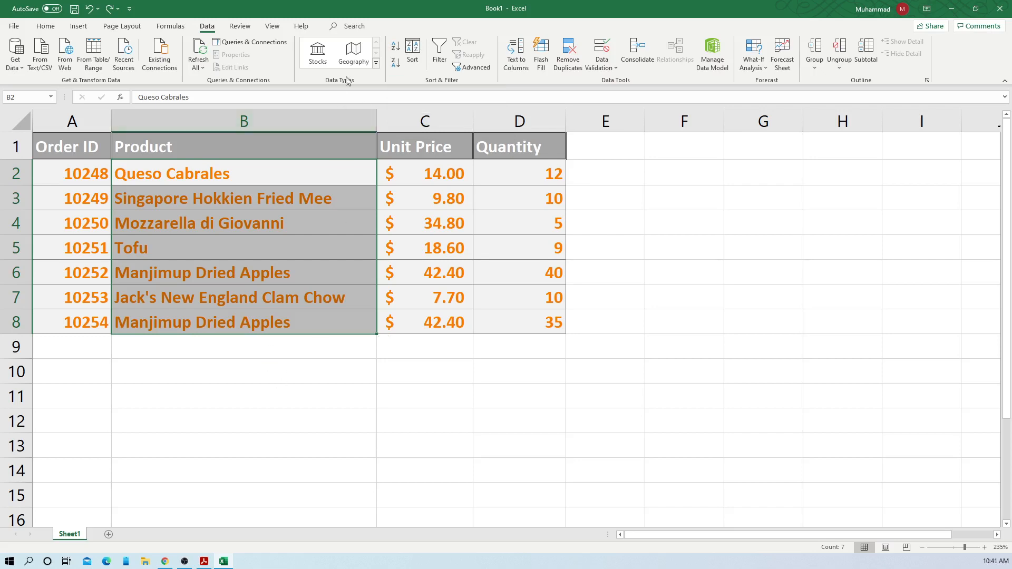
left_click(397, 47)
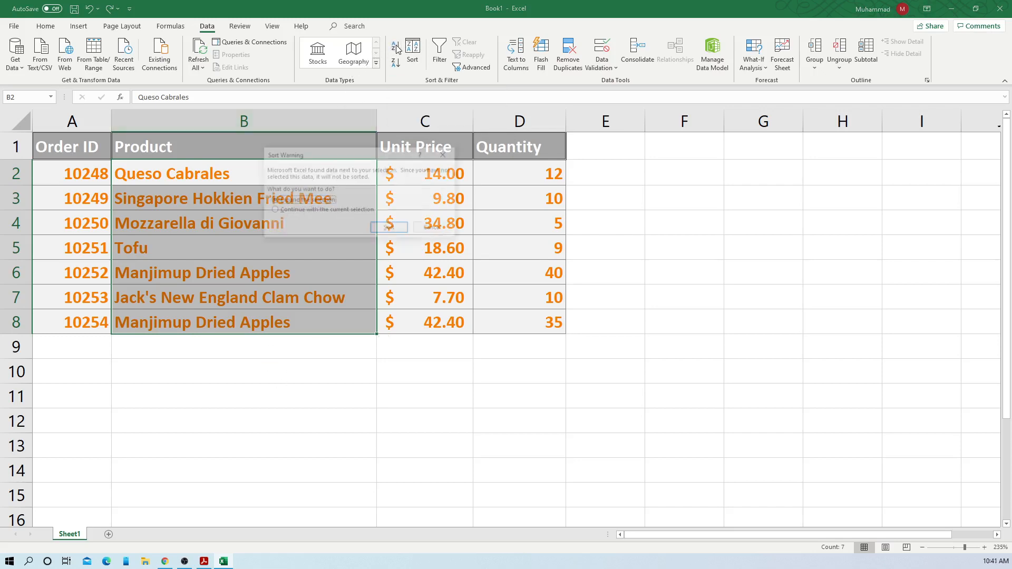
left_click_drag(360, 159, 531, 201)
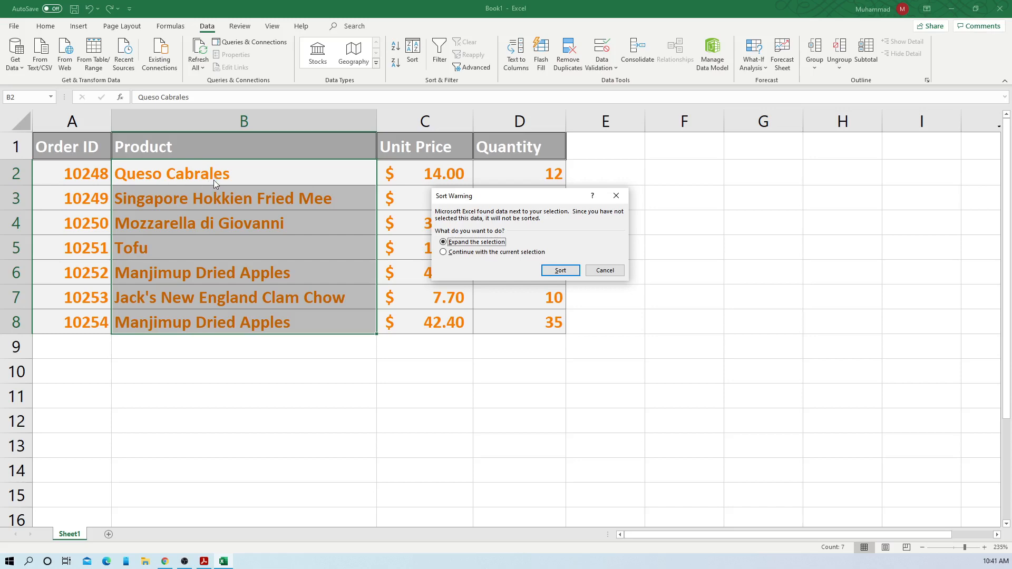
left_click_drag(475, 196, 487, 229)
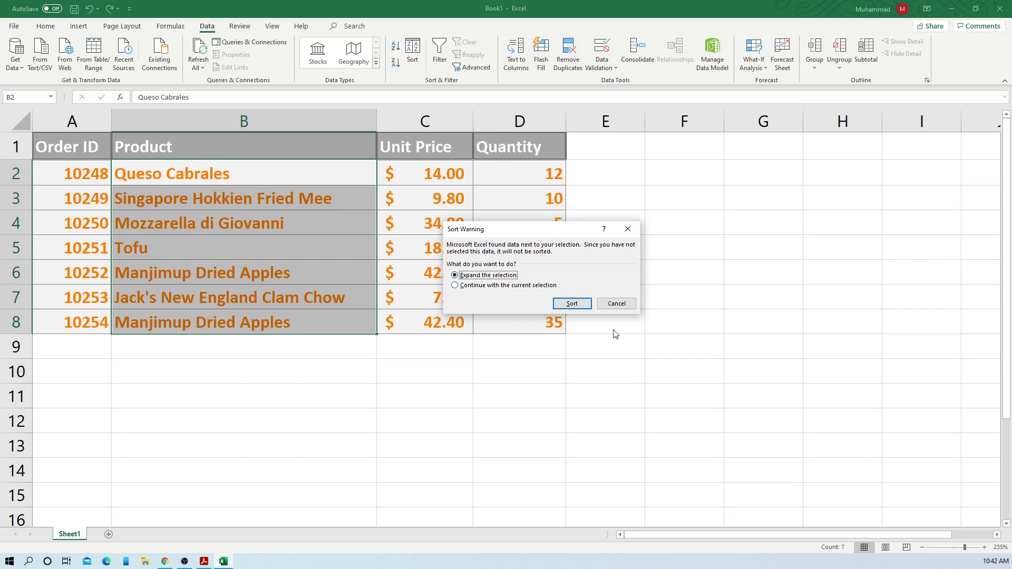
left_click(613, 304)
Sort the products in B2:B8 from A to Z, expanding the selection to include the neighbouring columns.
left_click(285, 238)
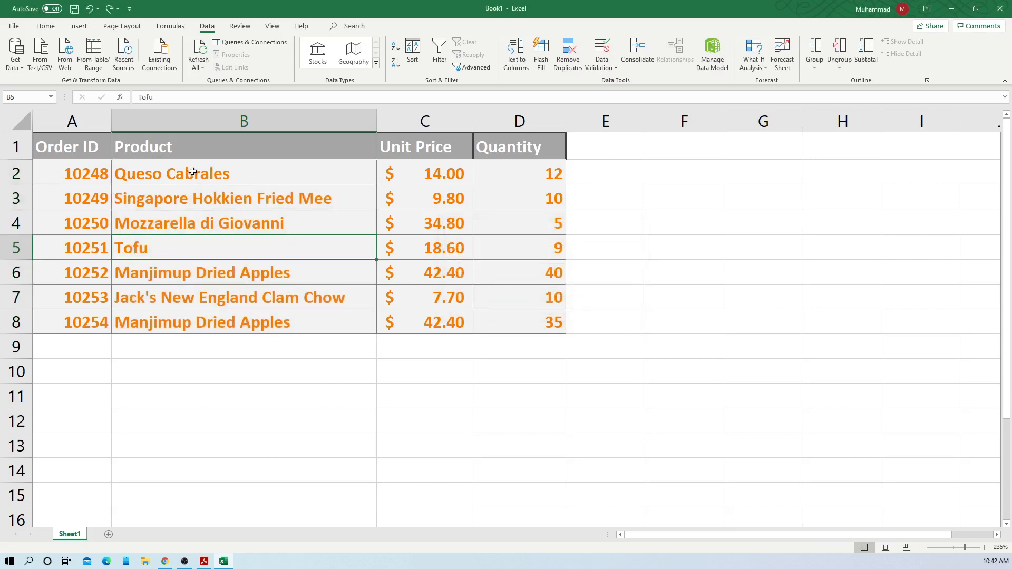
left_click_drag(190, 171, 208, 316)
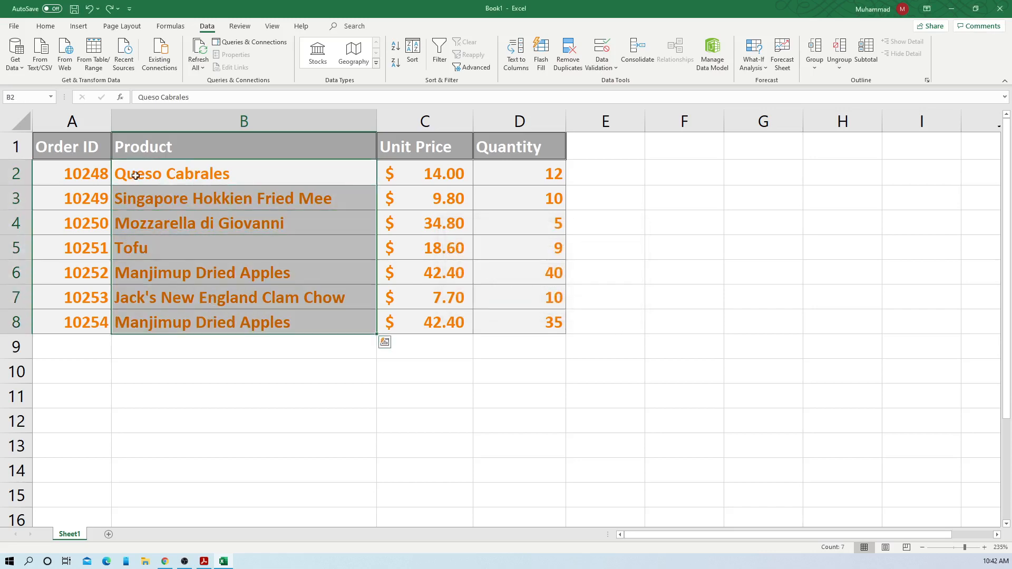
left_click(395, 46)
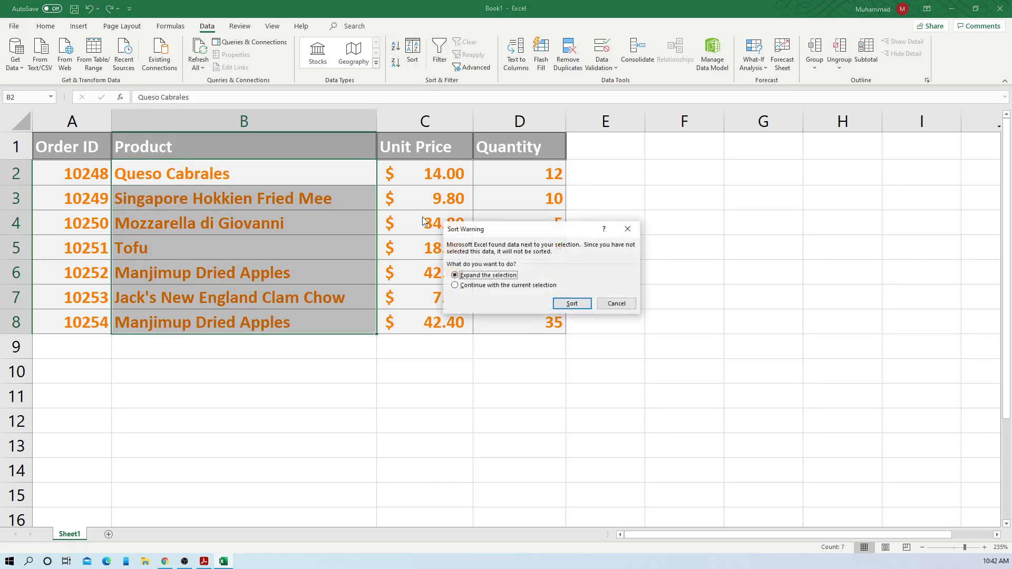
left_click(571, 303)
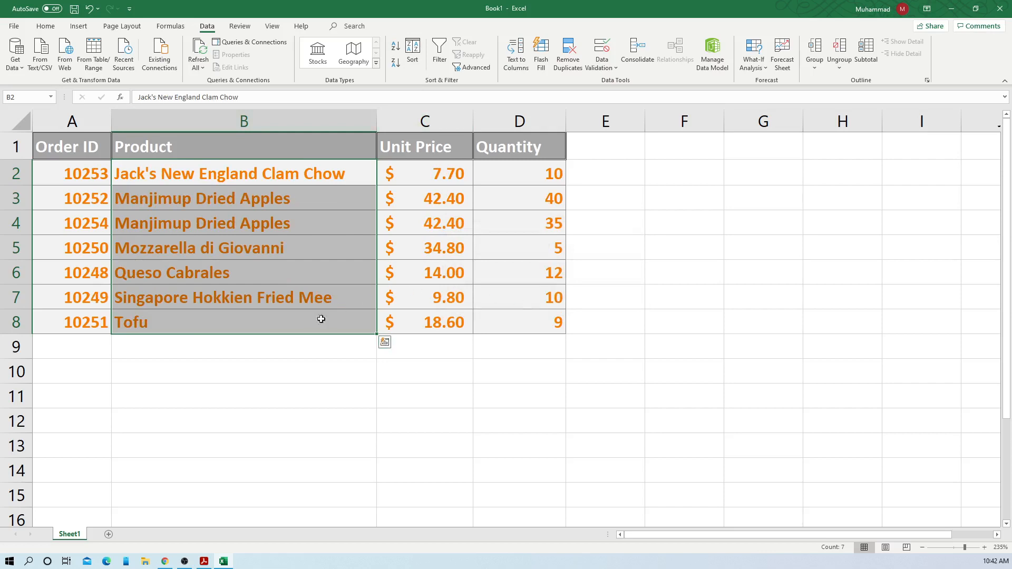
Examine the sorted Queso Cabrales row's price, quantity and order ID, and the sequence of order IDs in column A.
left_click(180, 278)
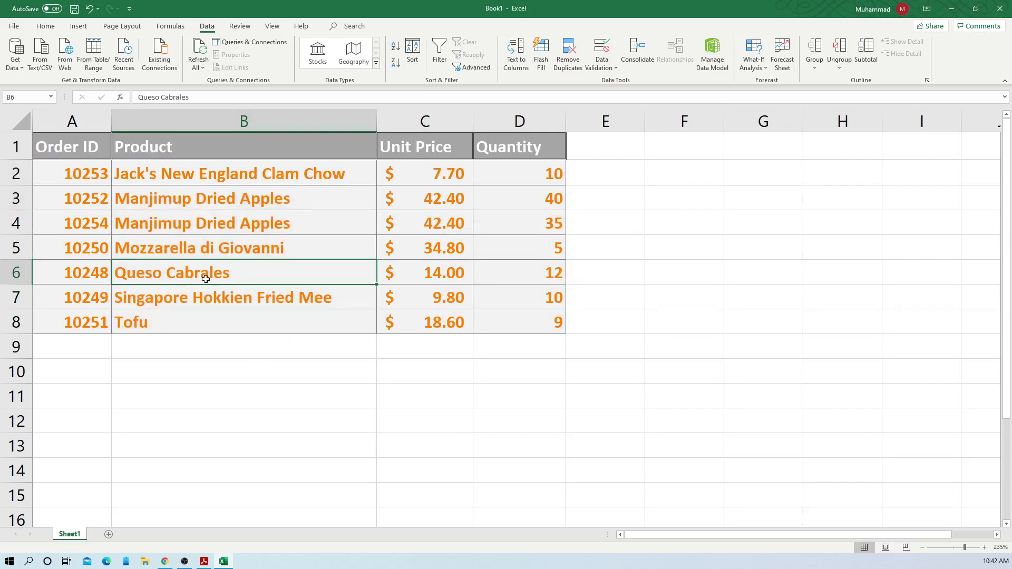
left_click_drag(429, 273, 499, 276)
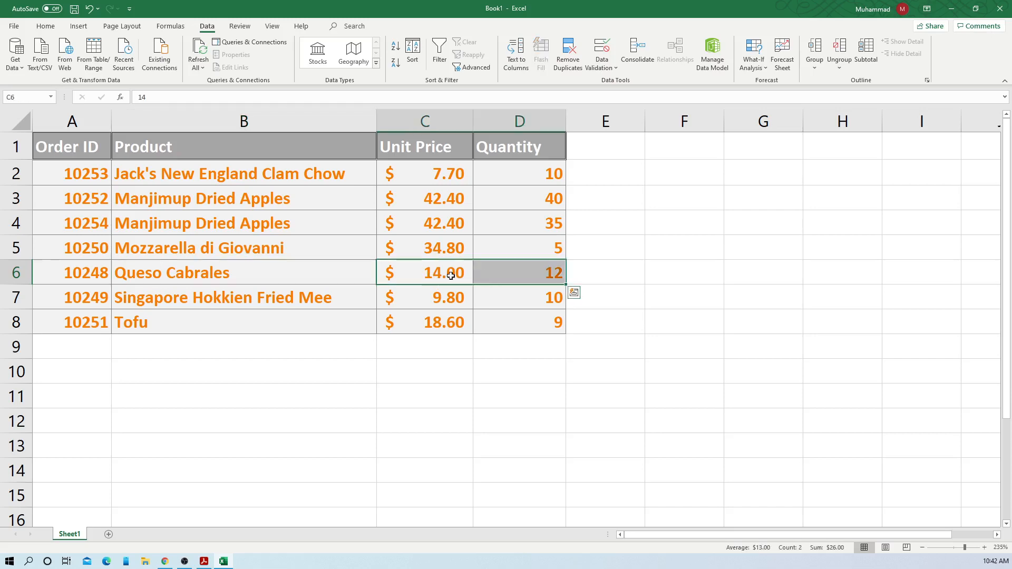
left_click(86, 273)
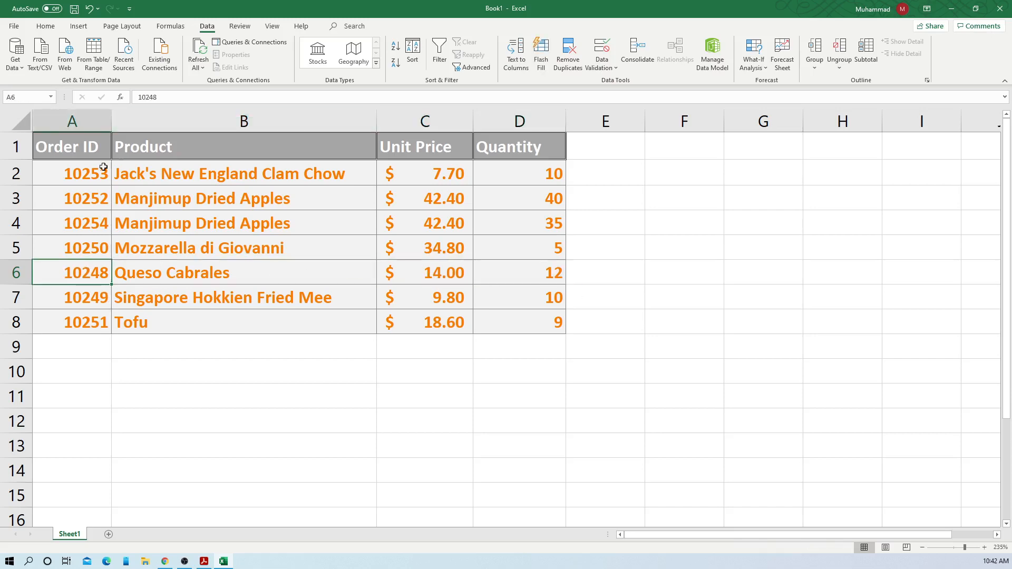
left_click(101, 175)
left_click_drag(102, 174, 96, 316)
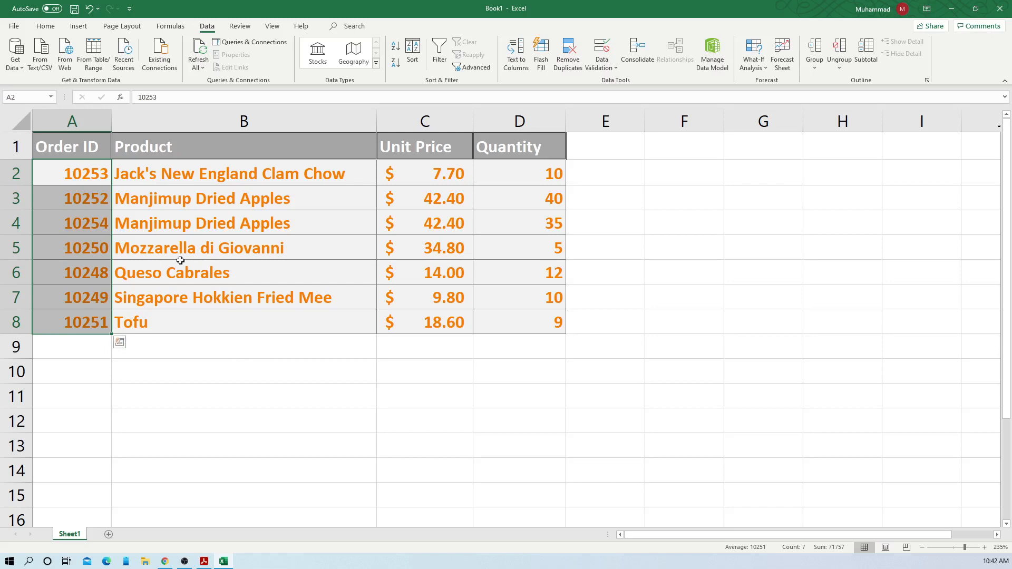
left_click(195, 277)
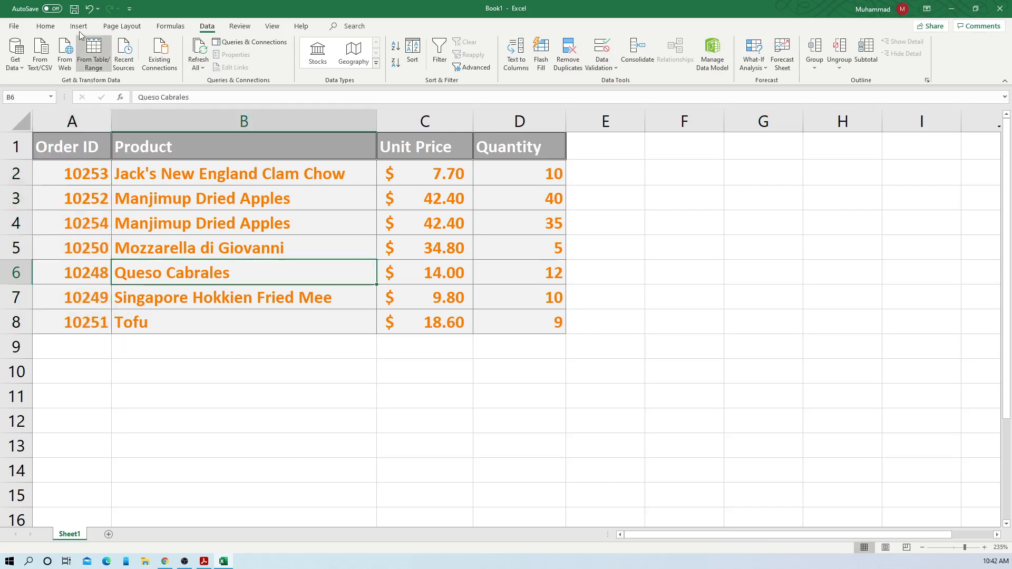
Undo the sort of the orders by product name.
left_click(89, 9)
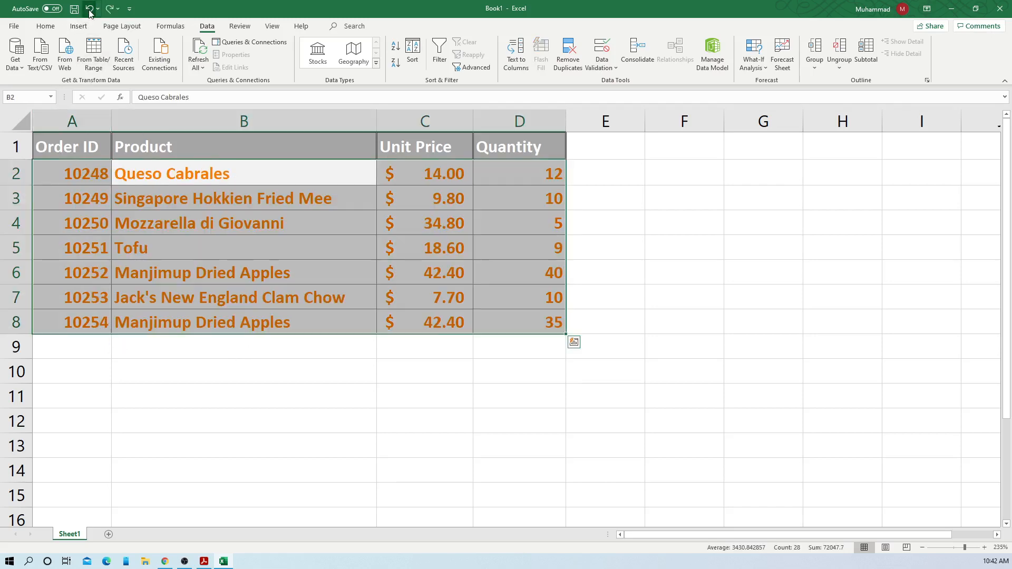
left_click(228, 311)
left_click(316, 420)
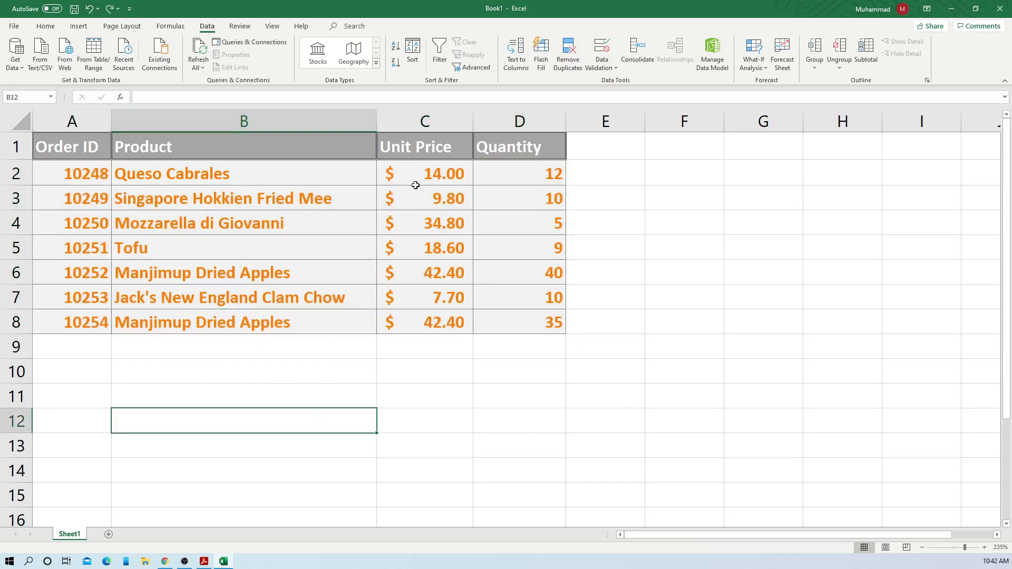
Sort the orders by the unit prices in C2:C8 from smallest to largest, expanding the selection, and undo that sort.
left_click_drag(429, 171, 448, 321)
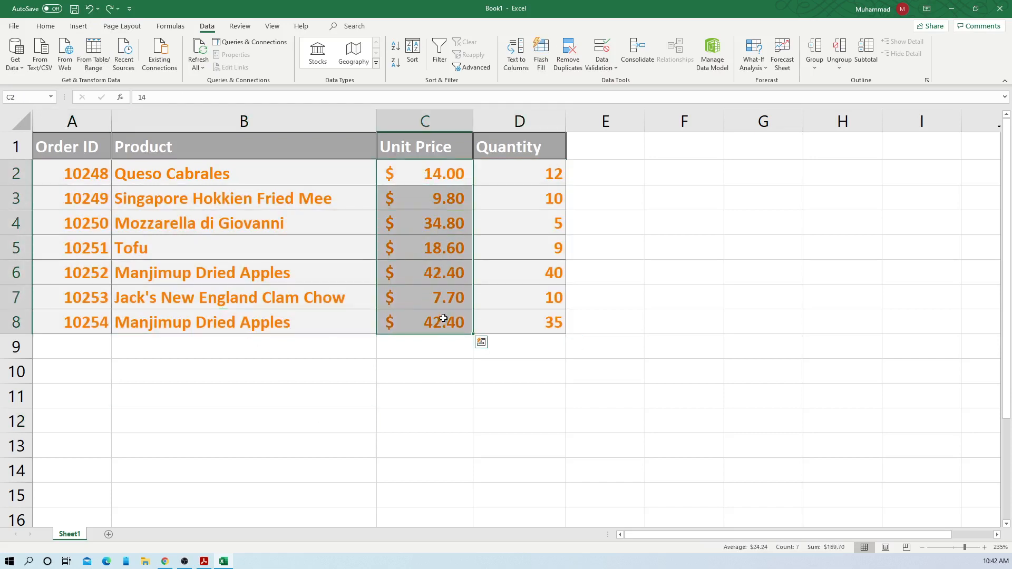
left_click(398, 50)
left_click(578, 304)
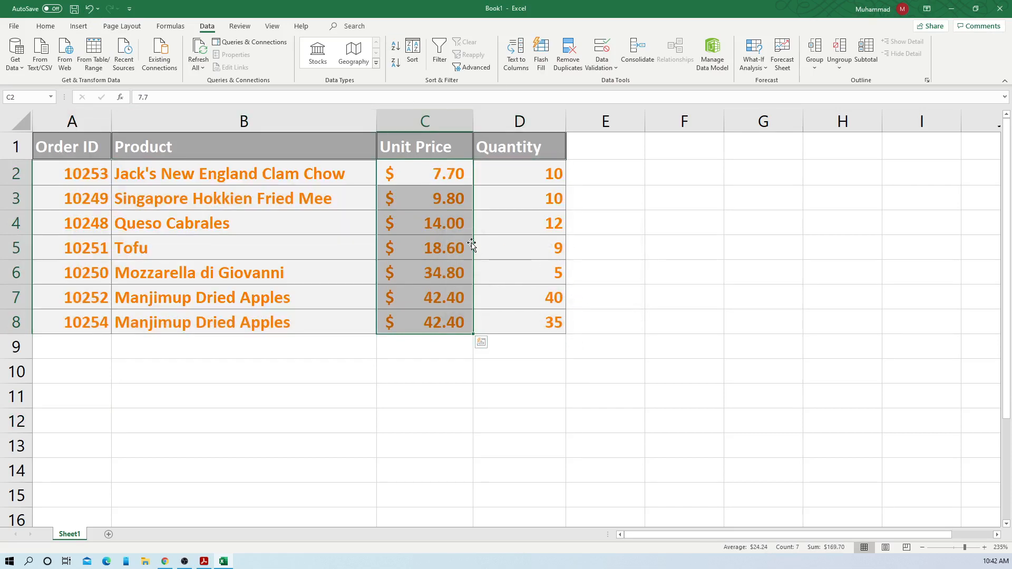
left_click(432, 173)
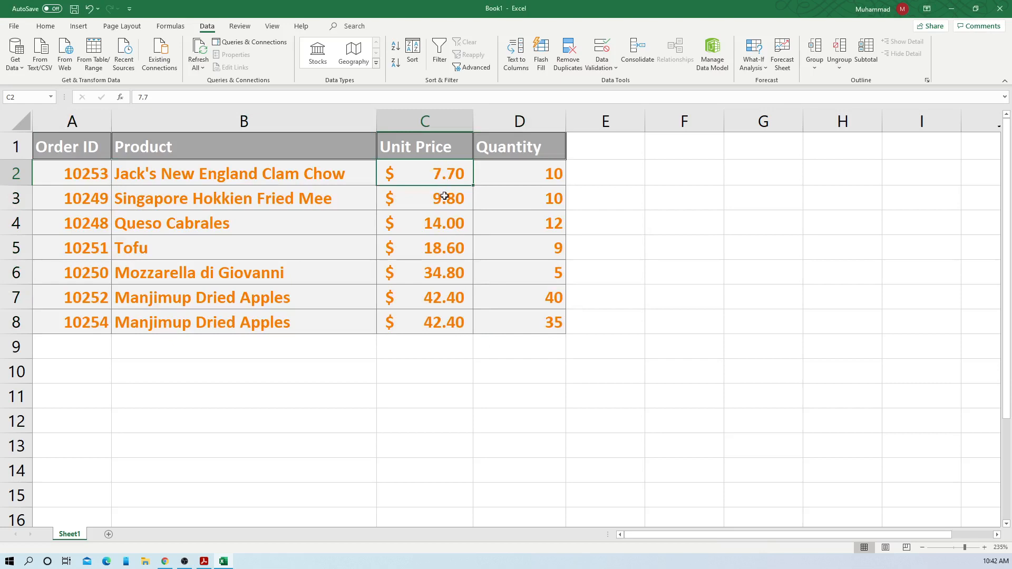
left_click(444, 196)
left_click(446, 225)
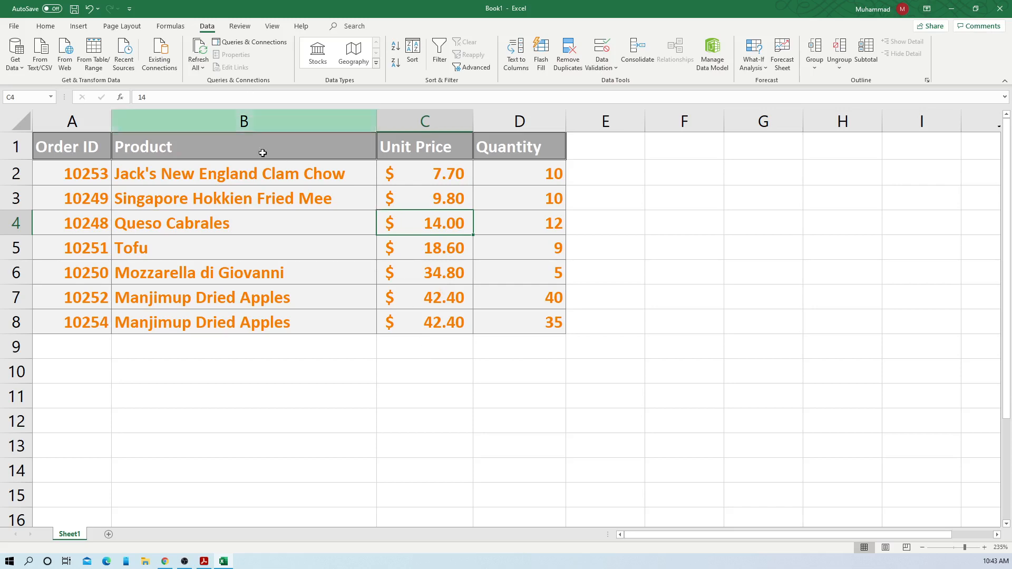
key("ctrl+z")
left_click(469, 397)
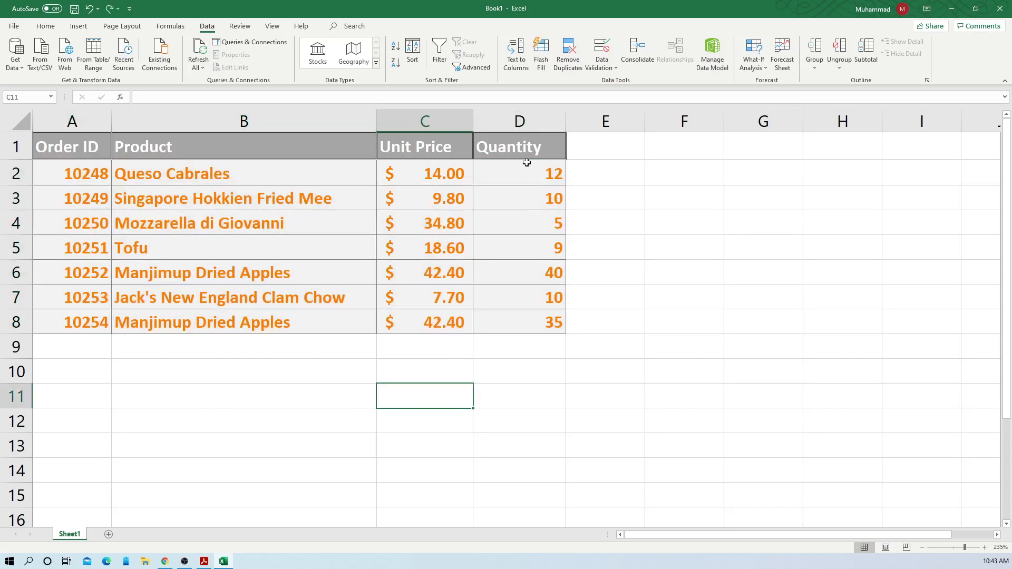
Sort the quantities in D2:D8 from smallest to largest, expanding the selection to include the neighbouring columns.
left_click_drag(525, 165, 538, 316)
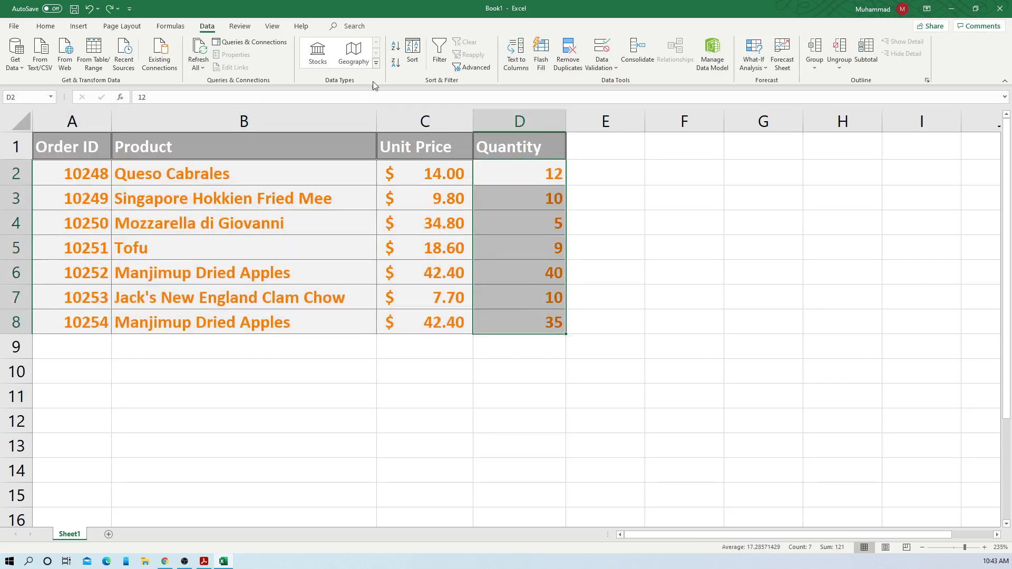
left_click(395, 49)
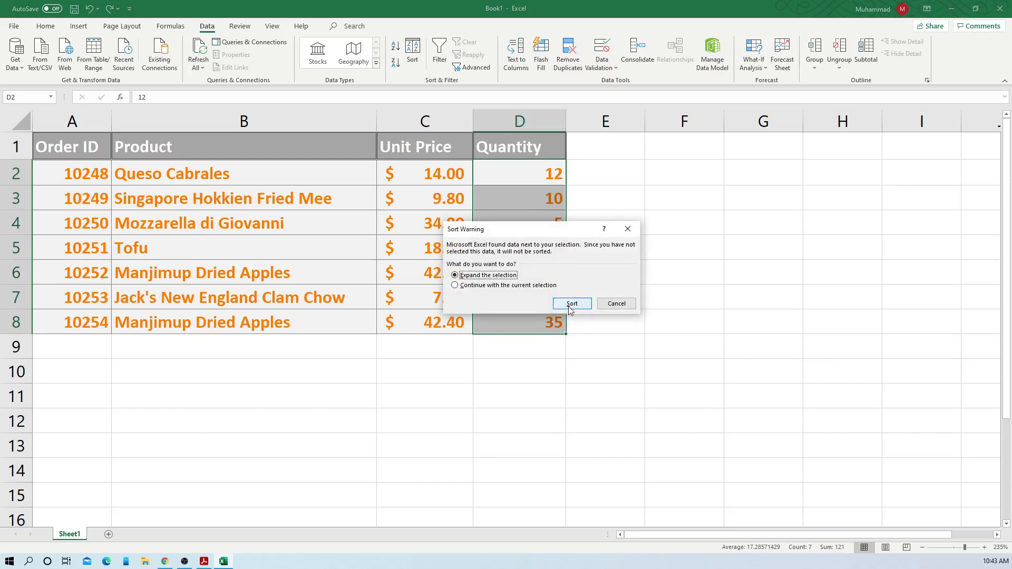
left_click(569, 303)
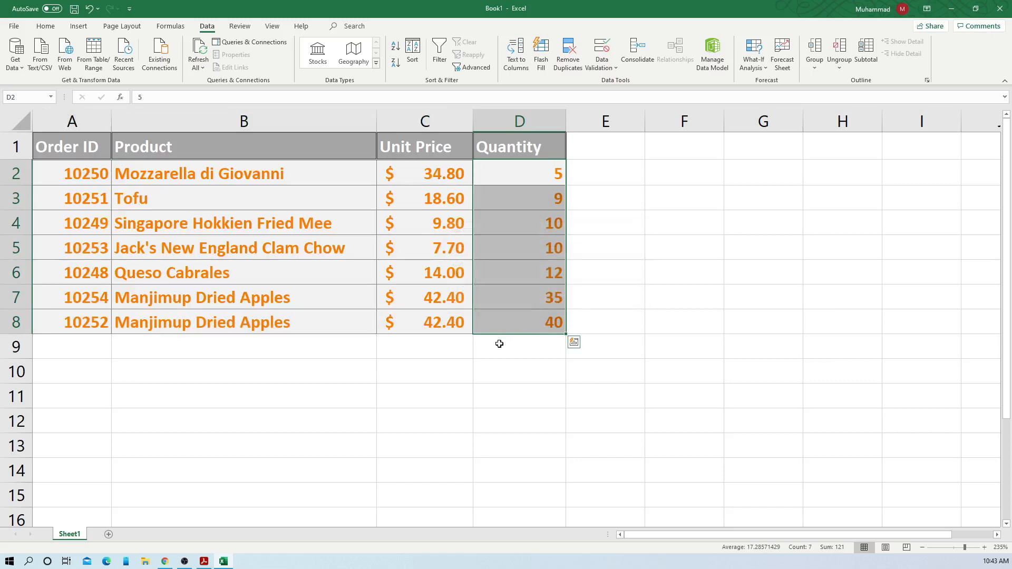
left_click(533, 174)
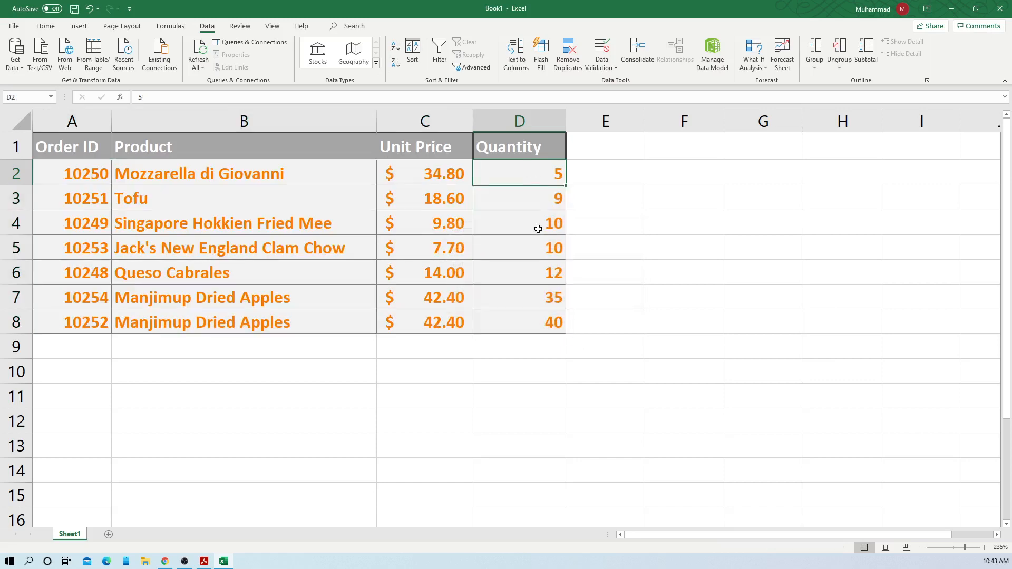
left_click(538, 229)
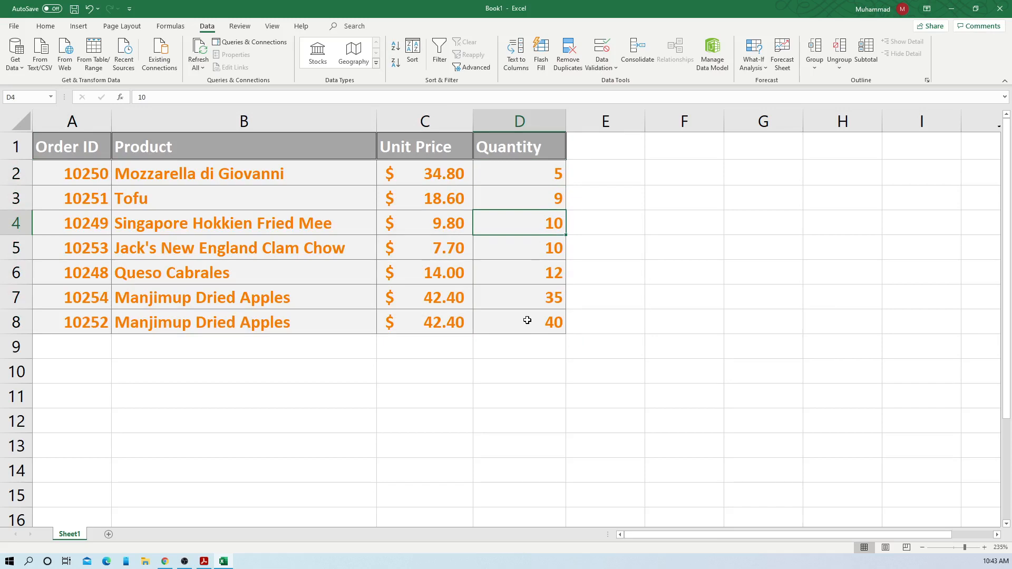
left_click(298, 368)
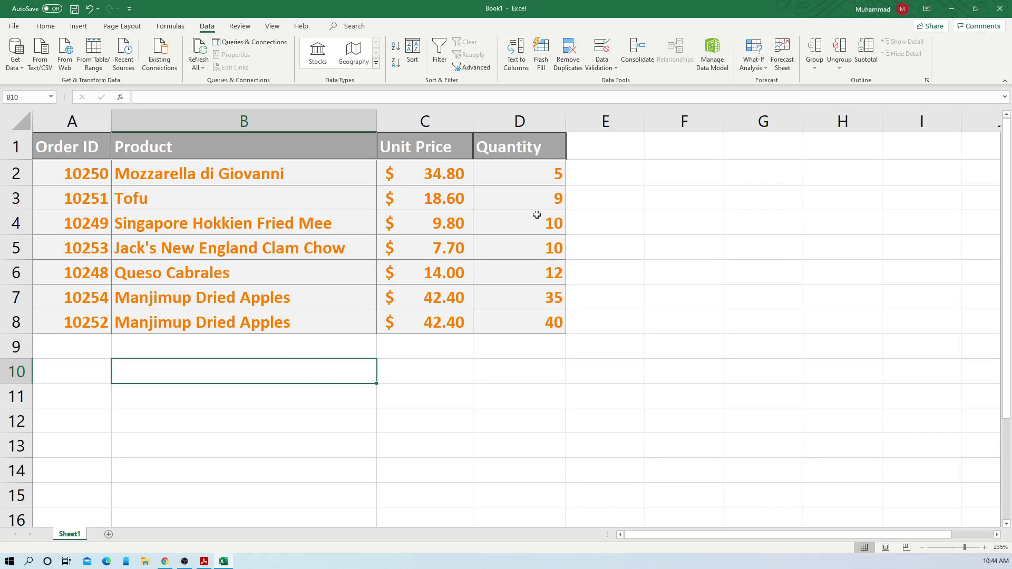
Examine the sorted quantities in column D and the product that belongs to each of the lowest quantities.
left_click(539, 184)
left_click_drag(539, 184, 549, 318)
left_click(528, 277)
left_click(528, 176)
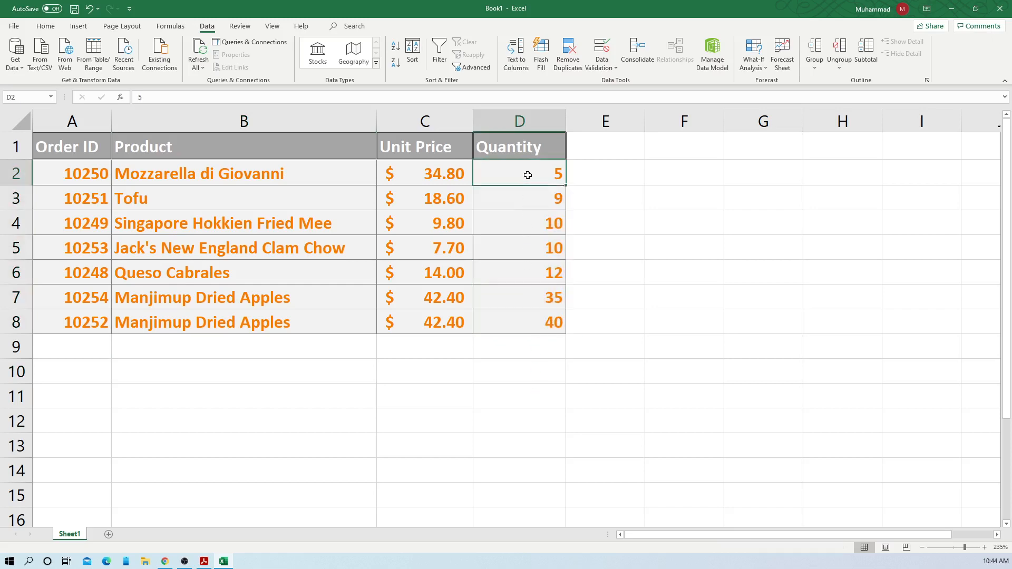
left_click(184, 176)
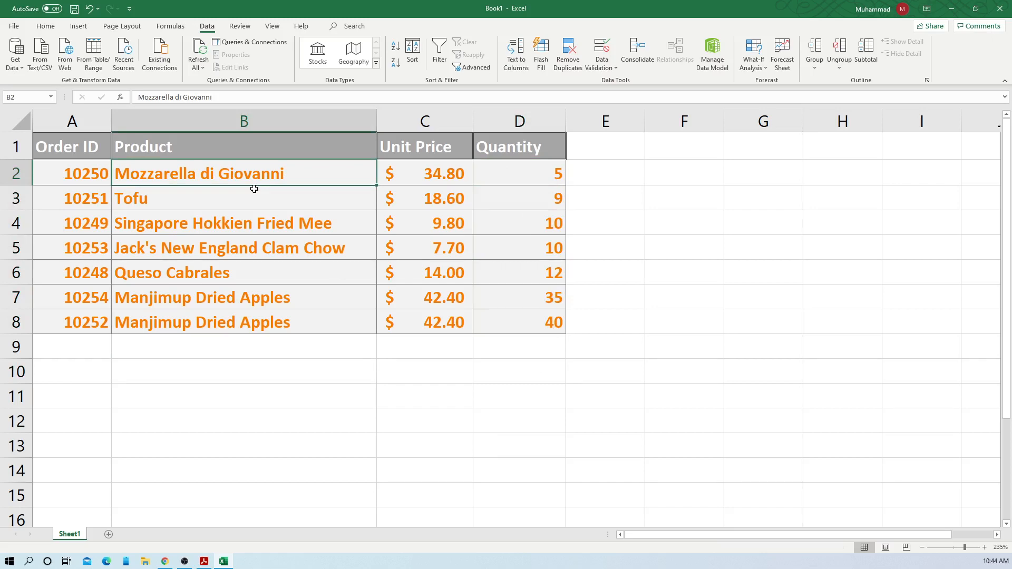
left_click(510, 199)
left_click(244, 196)
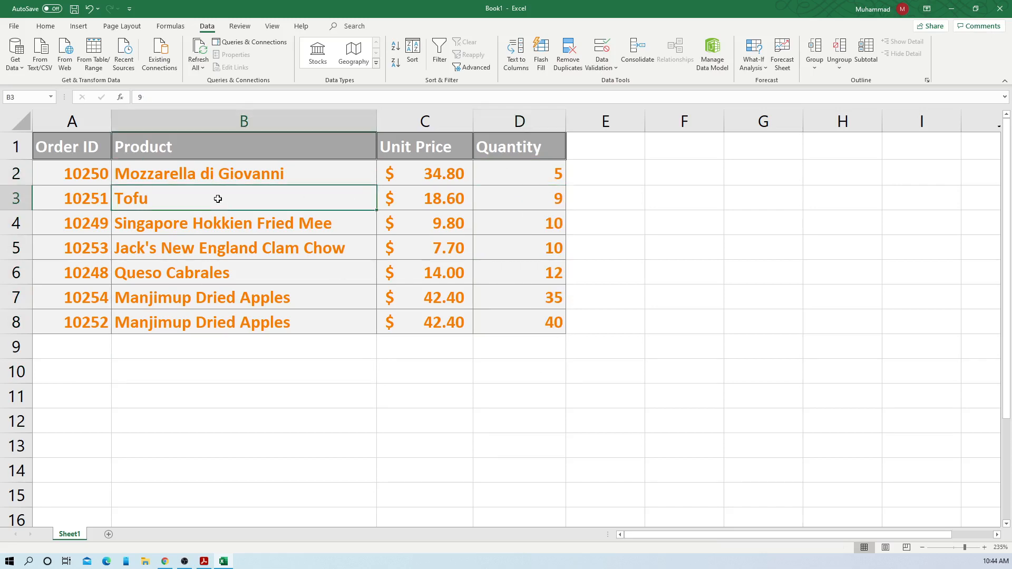
left_click(516, 228)
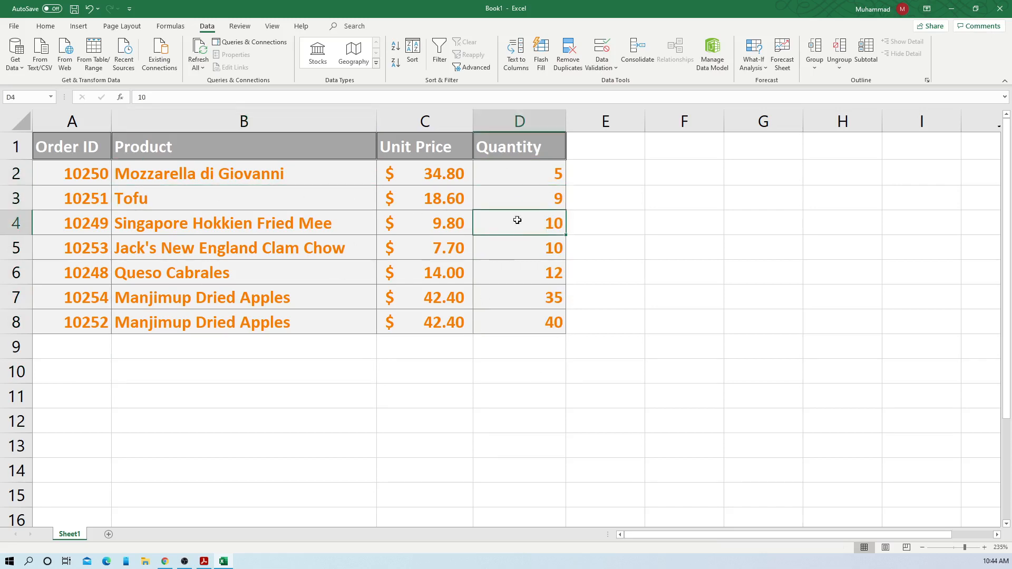
Sort the quantities in D2:D8 from largest to smallest, expanding the selection to include the neighbouring columns.
left_click_drag(527, 171, 536, 318)
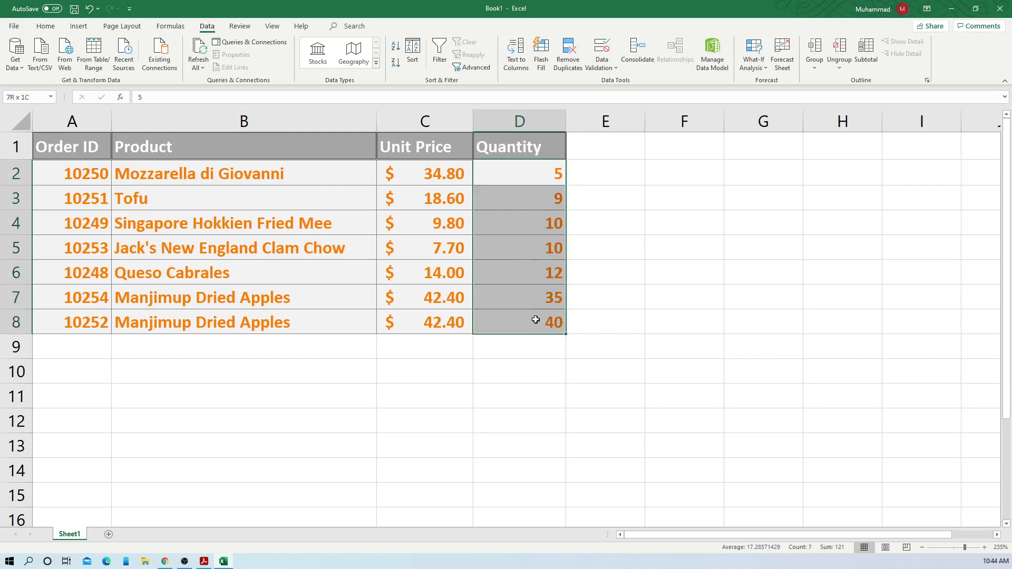
left_click(395, 67)
left_click(574, 303)
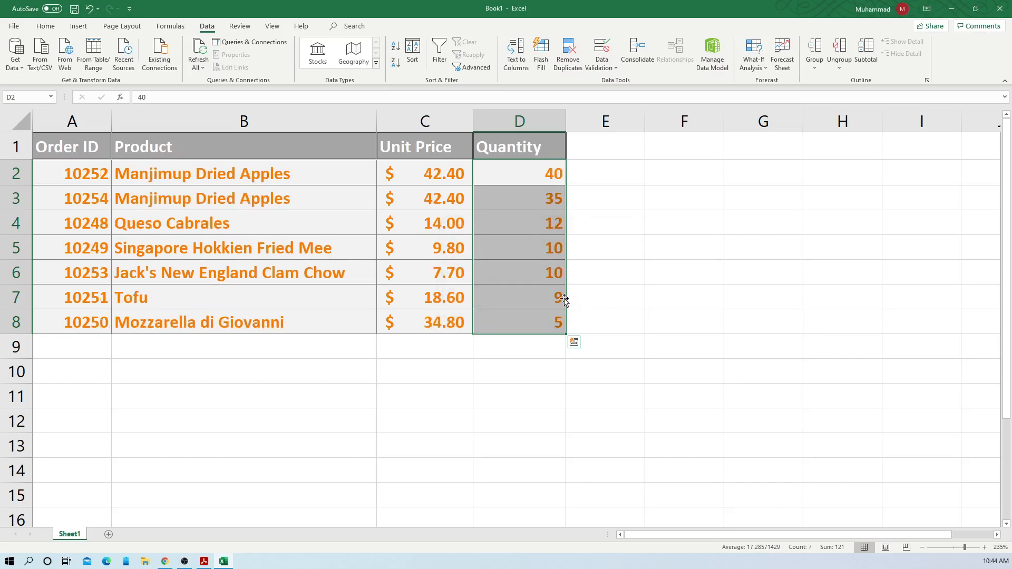
left_click(546, 174)
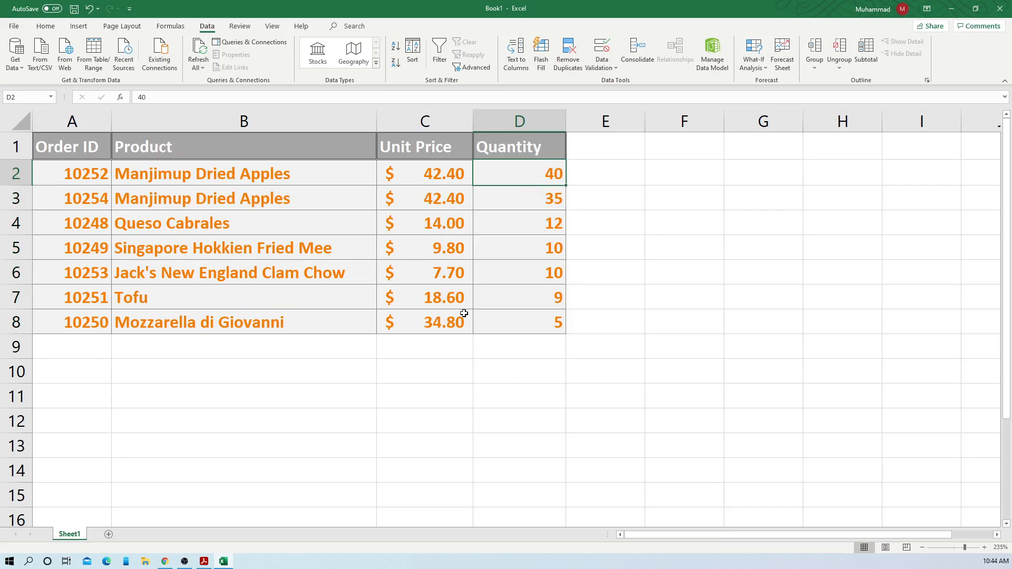
Undo both quantity sorts and check the order ID sequence in A2:A8.
key("ctrl+z")
key("ctrl+z")
left_click(327, 292)
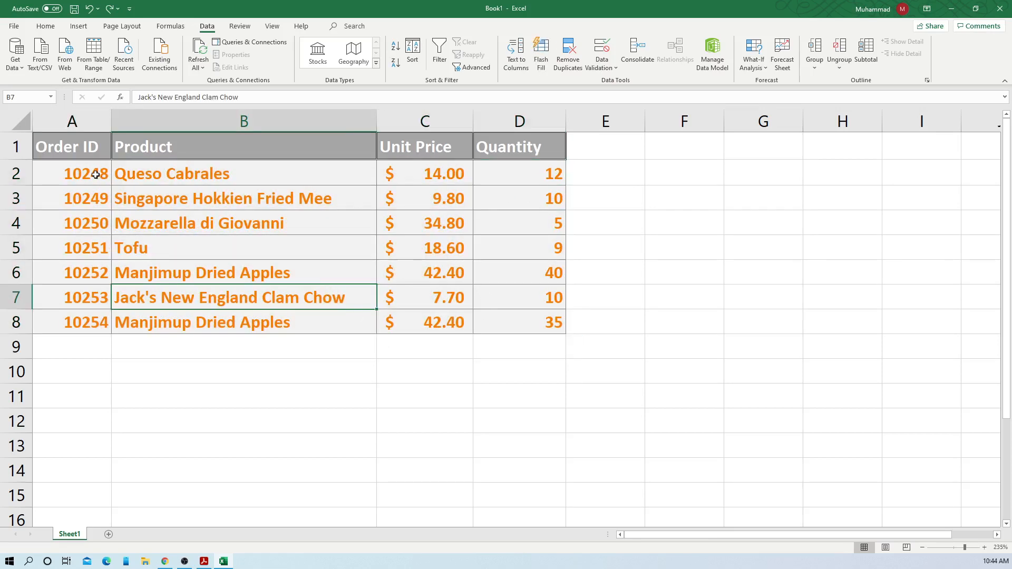
left_click_drag(96, 174, 89, 327)
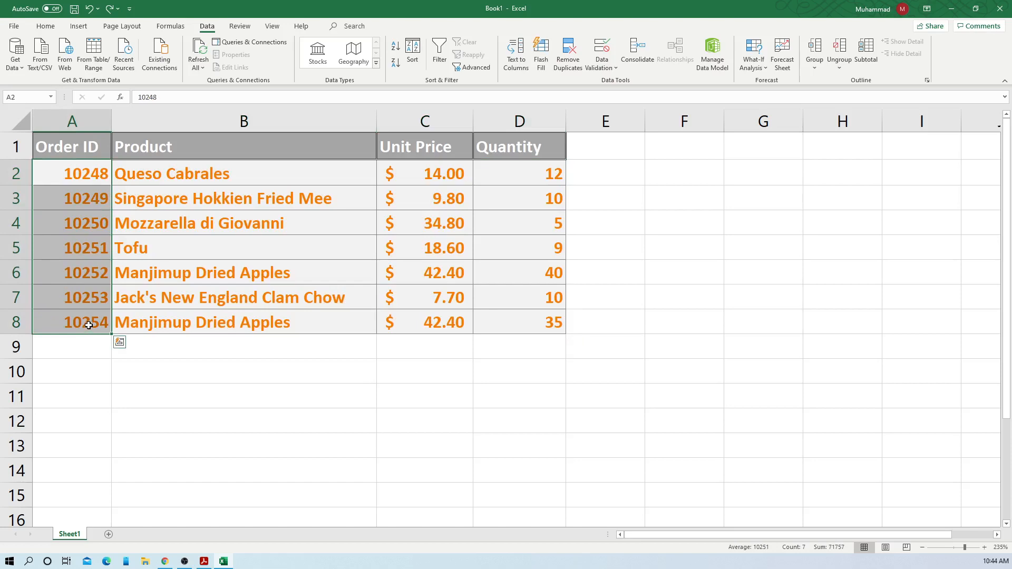
left_click(248, 273)
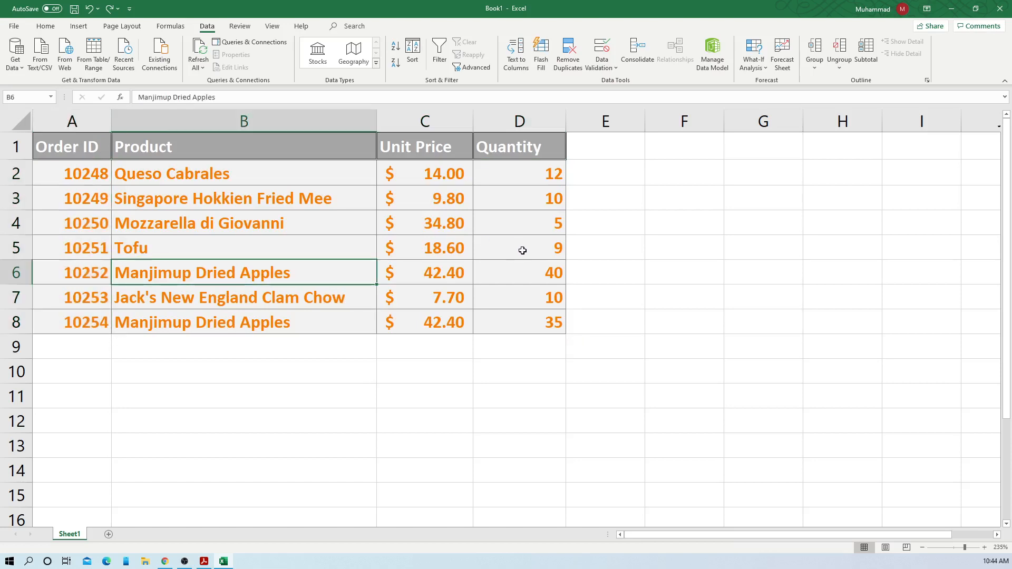
Redo both quantity sorts and review the order IDs in A2:A8.
key("ctrl+y")
key("ctrl+y")
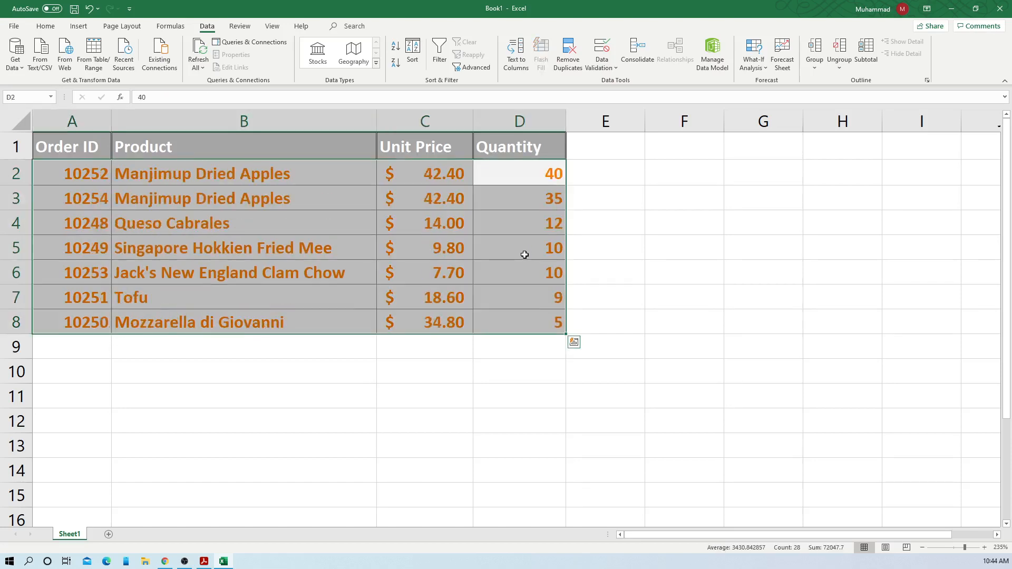
left_click(486, 363)
left_click_drag(102, 174, 93, 311)
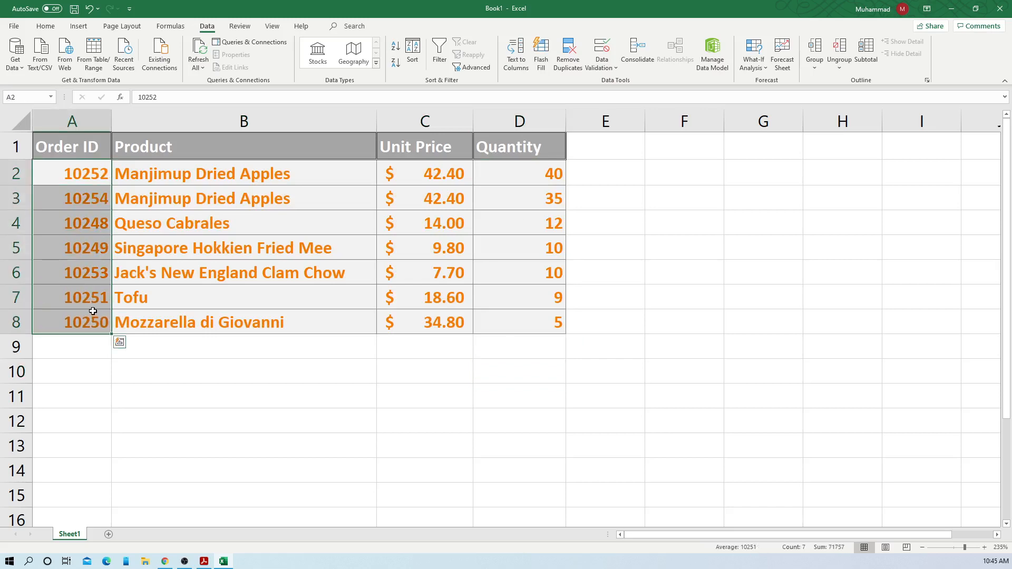
left_click(95, 266)
Sort the order IDs in A2:A8 from smallest to largest, expanding the selection to include the neighbouring columns.
left_click_drag(81, 177, 83, 316)
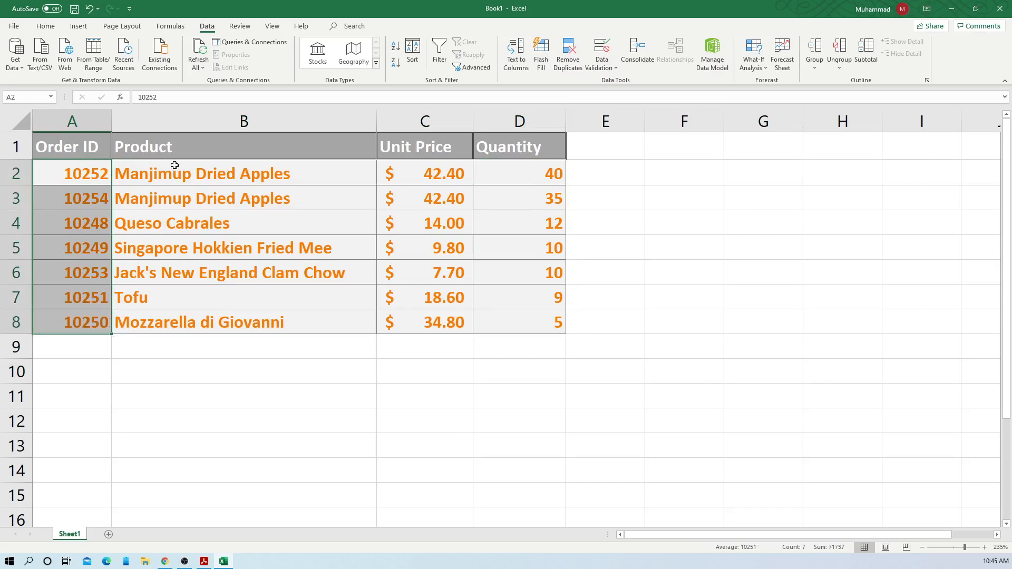
left_click(396, 46)
left_click(575, 301)
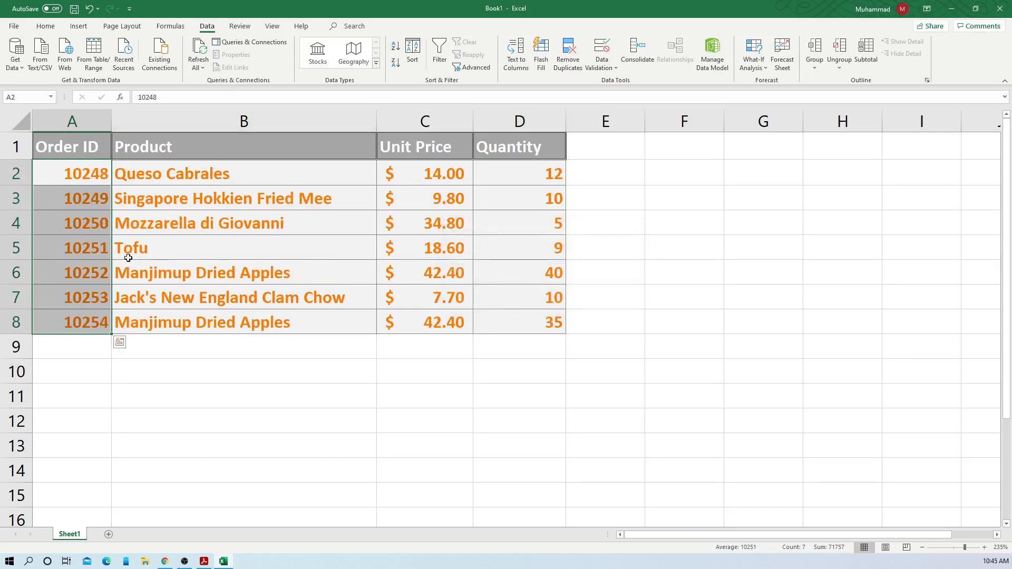
left_click(104, 292)
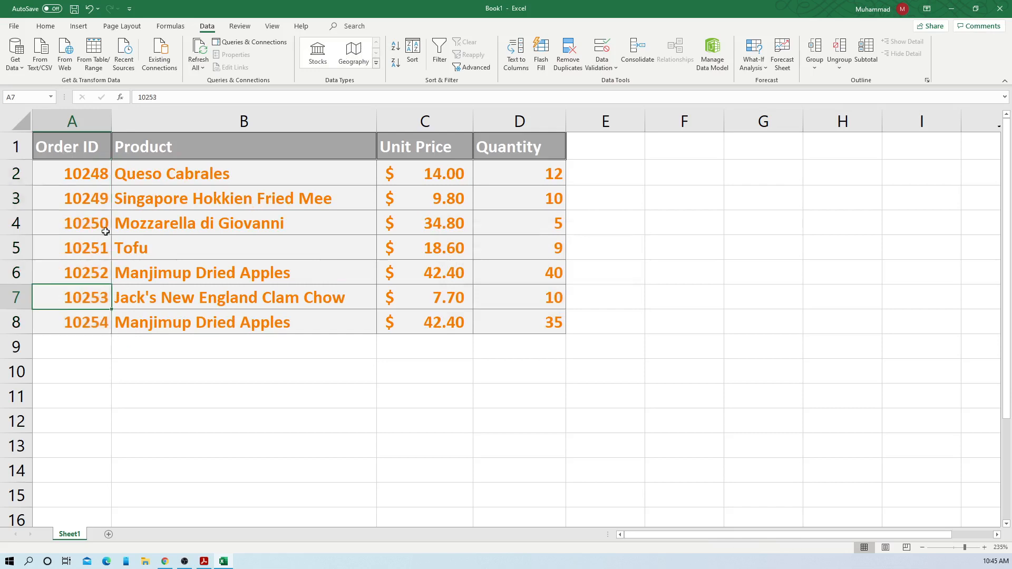
left_click(92, 182)
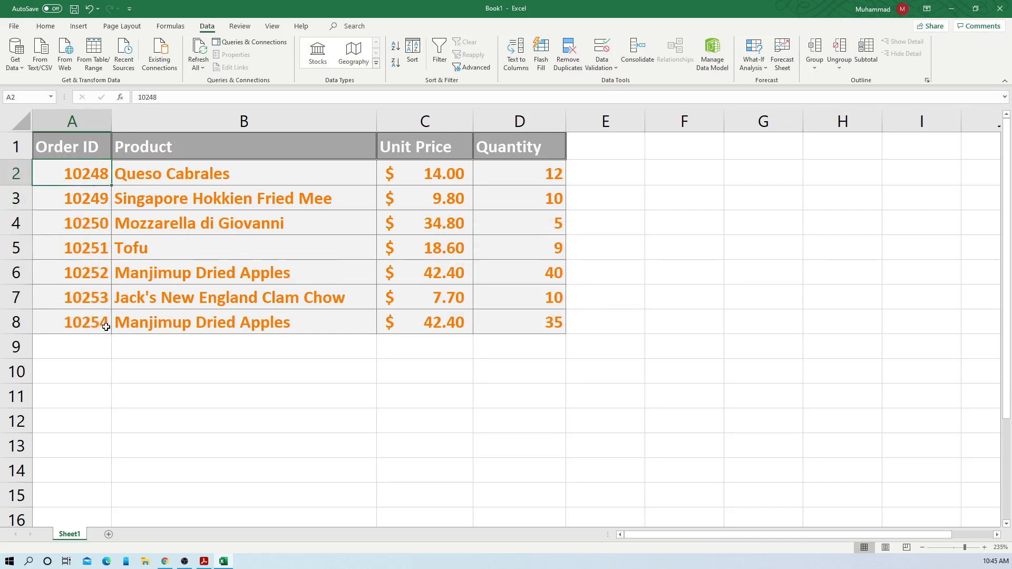
left_click_drag(176, 176, 207, 318)
left_click(251, 413)
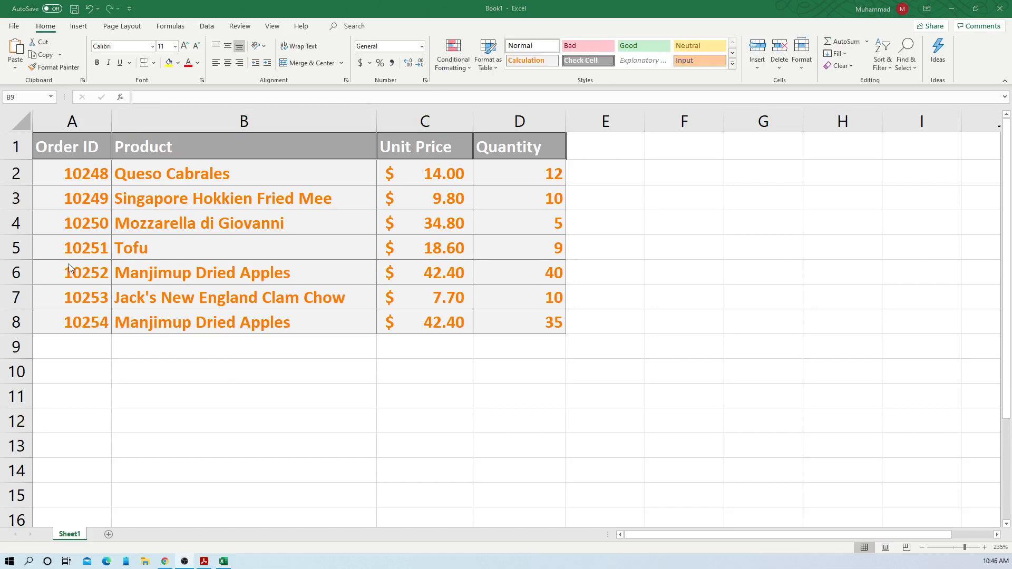
left_click(229, 348)
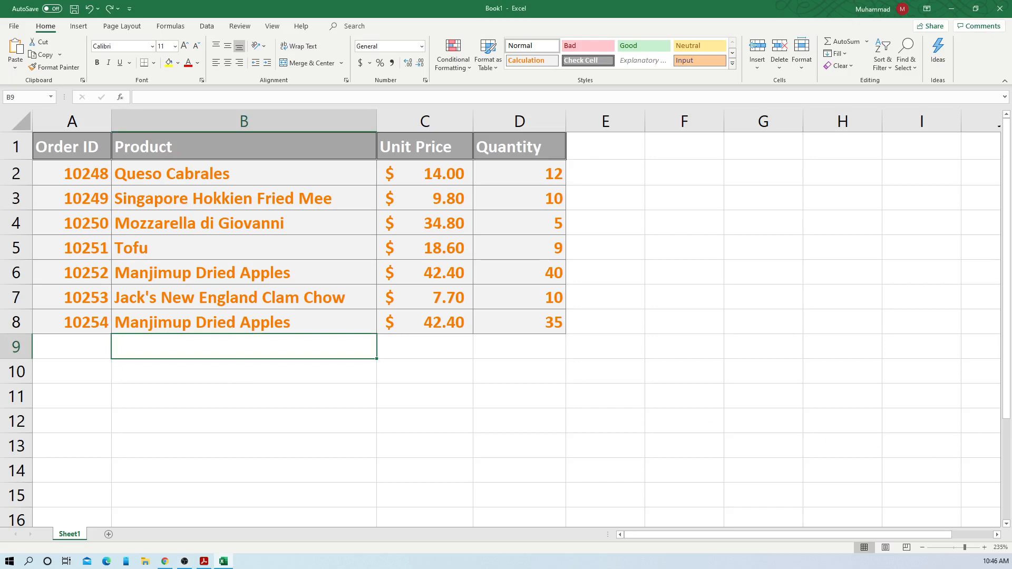
Turn on filtering for the Product column, range B1:B8.
key("alt+a")
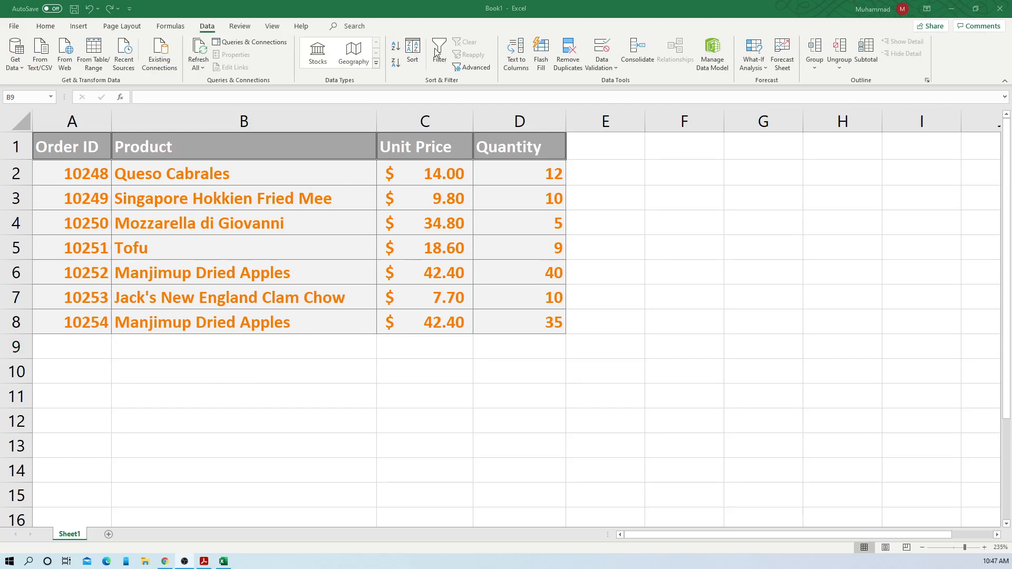
left_click(206, 29)
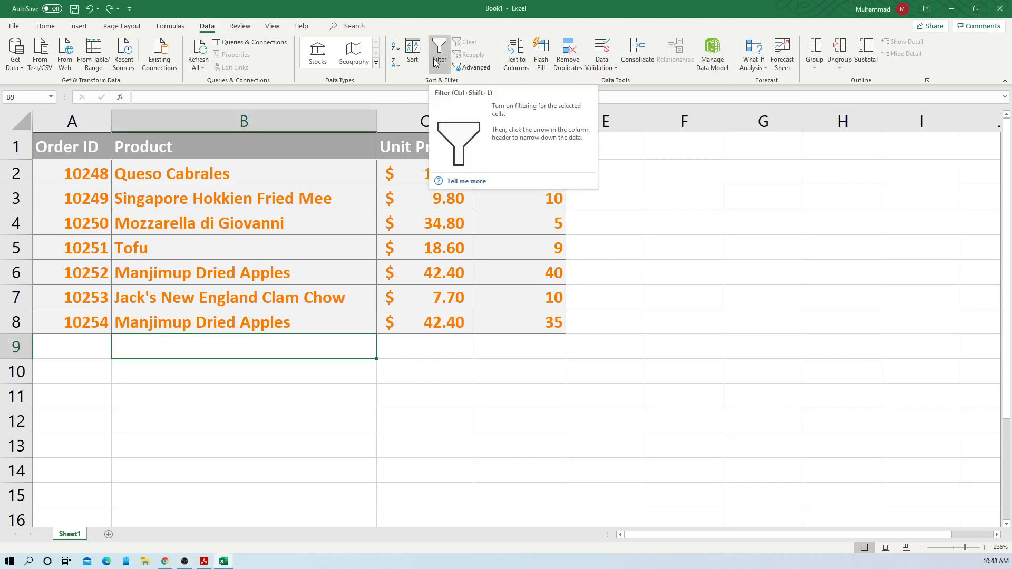
left_click(223, 148)
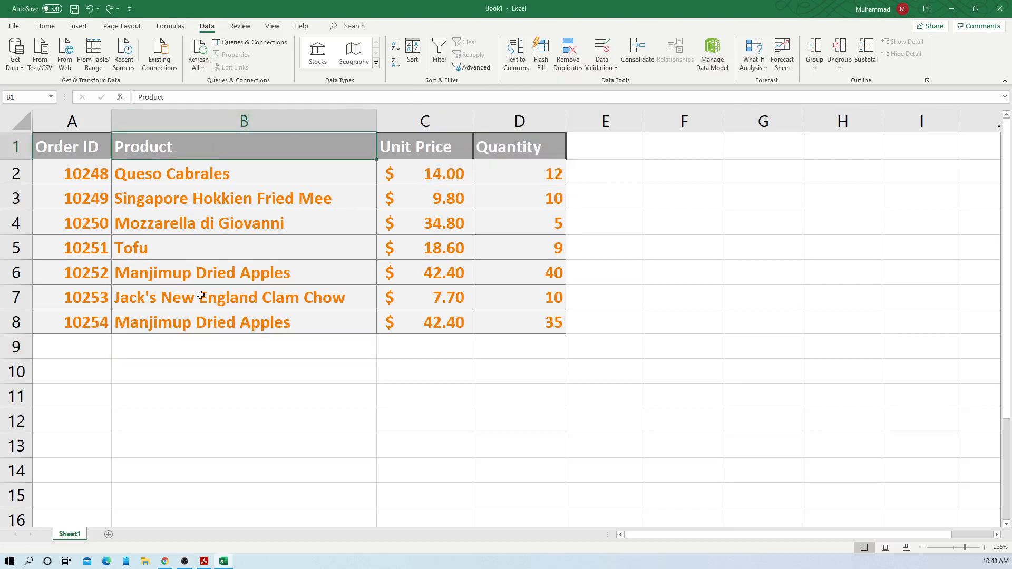
left_click_drag(168, 141, 183, 328)
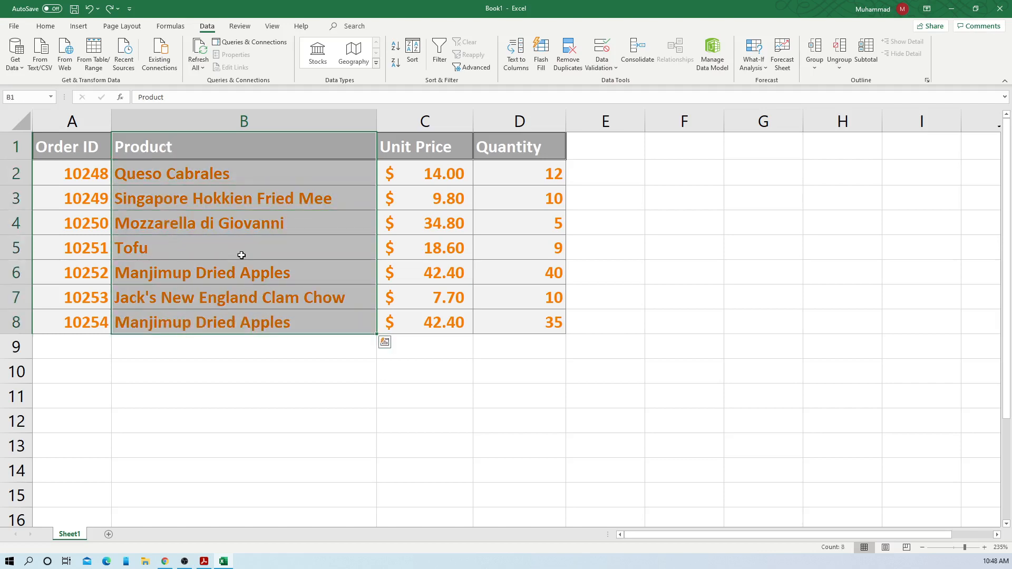
left_click(439, 64)
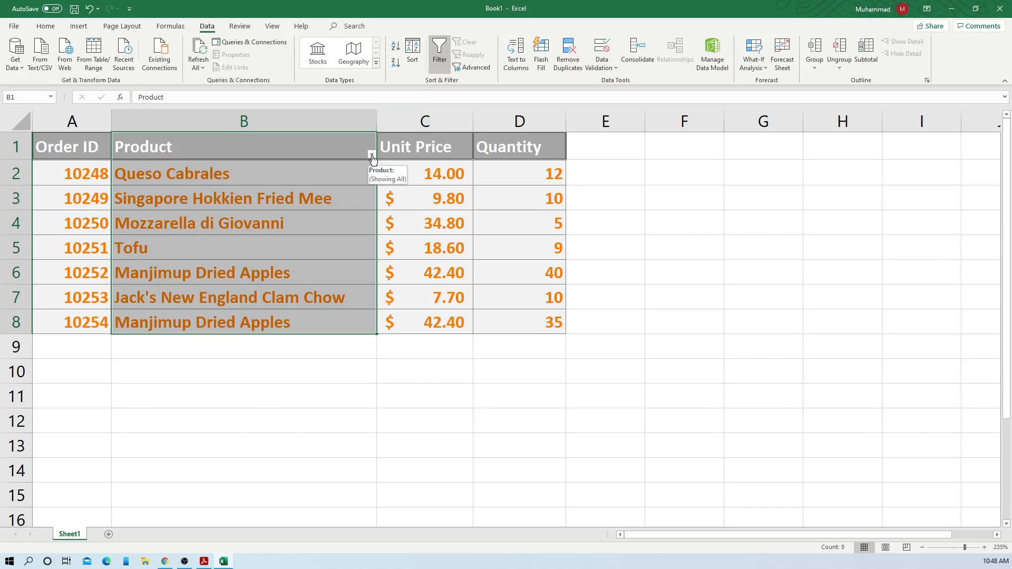
Filter the Product column to show only Tofu and check that order's unit price and quantity.
left_click(372, 156)
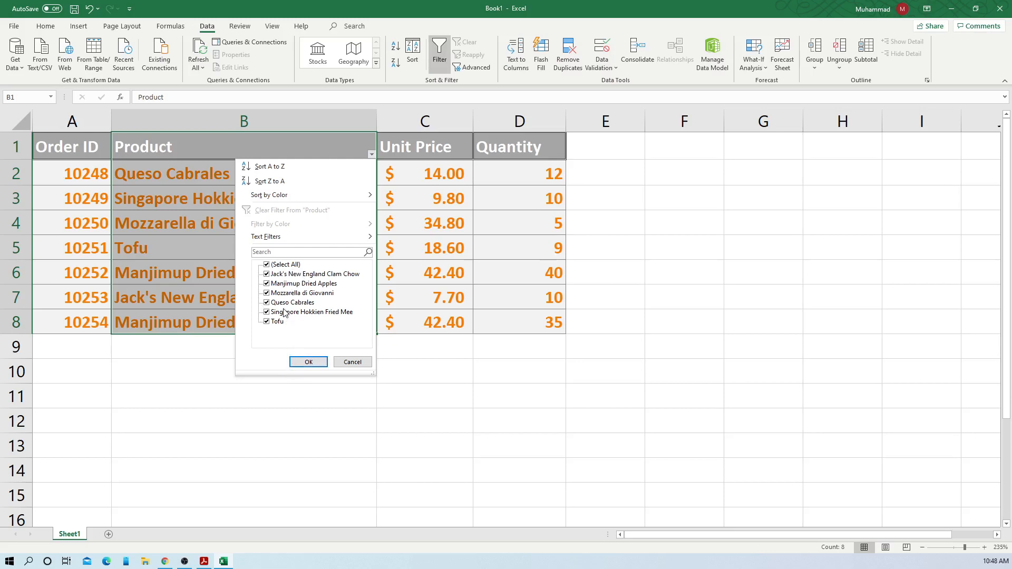
left_click(266, 265)
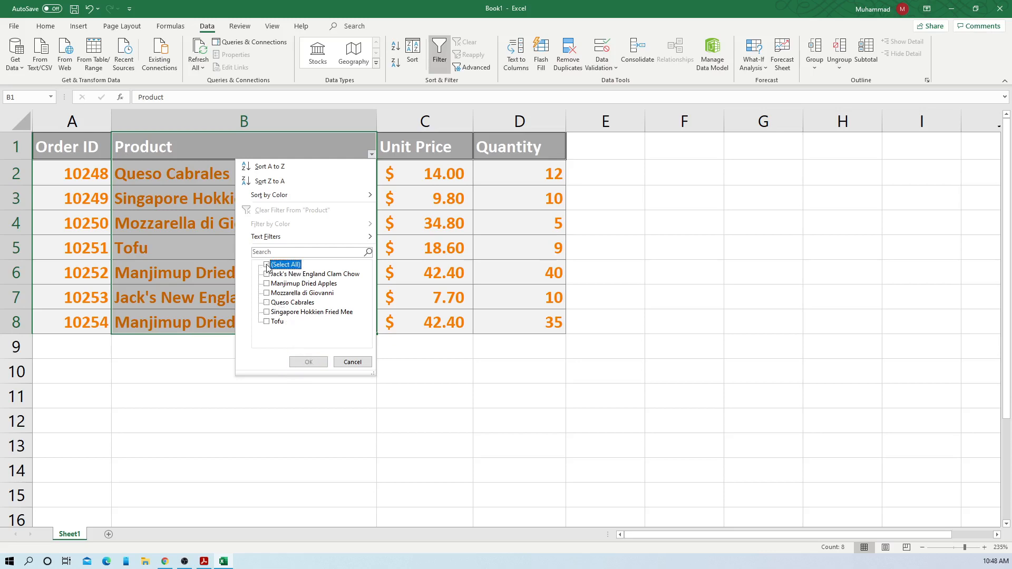
left_click(267, 322)
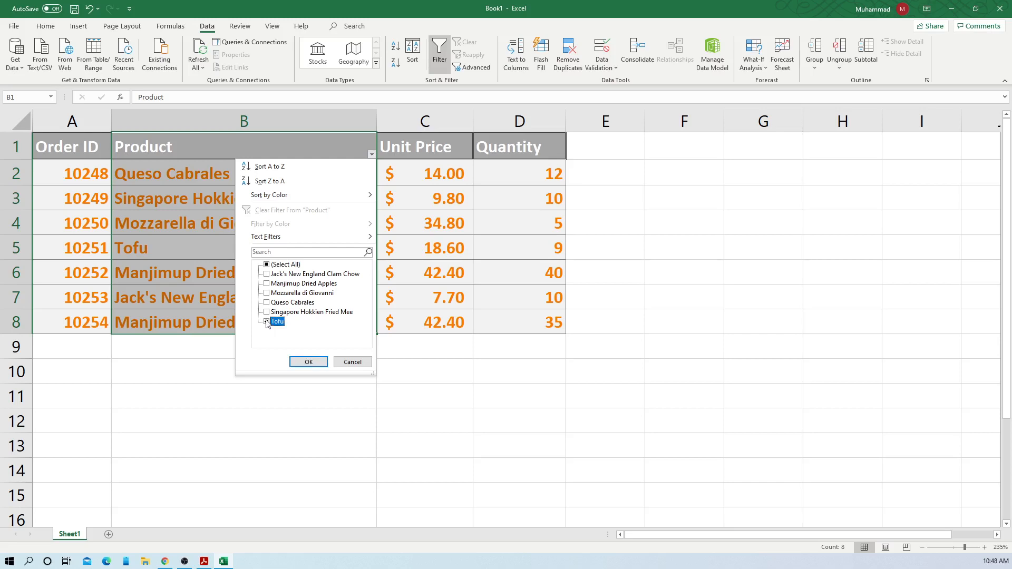
left_click(308, 362)
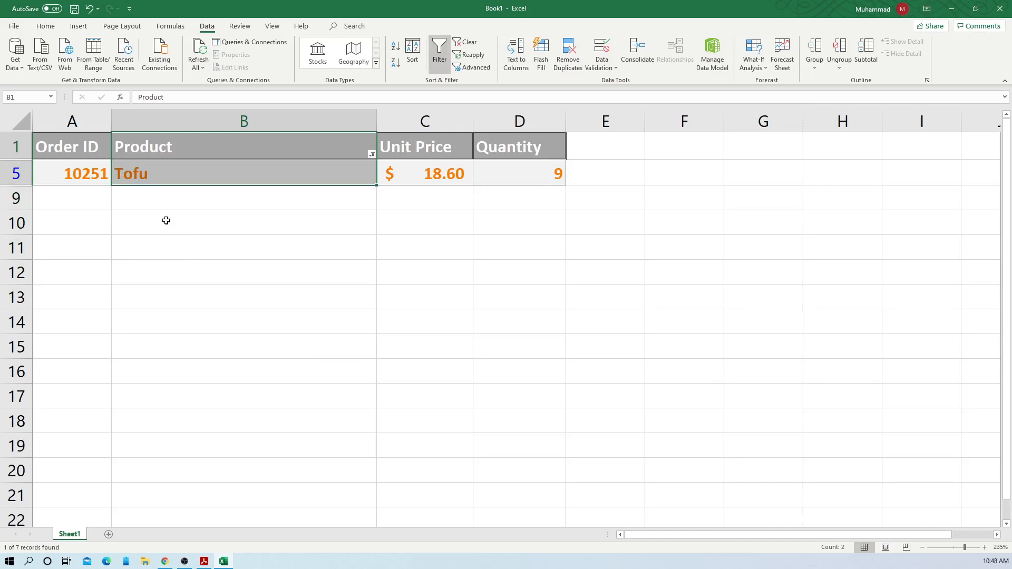
left_click(136, 180)
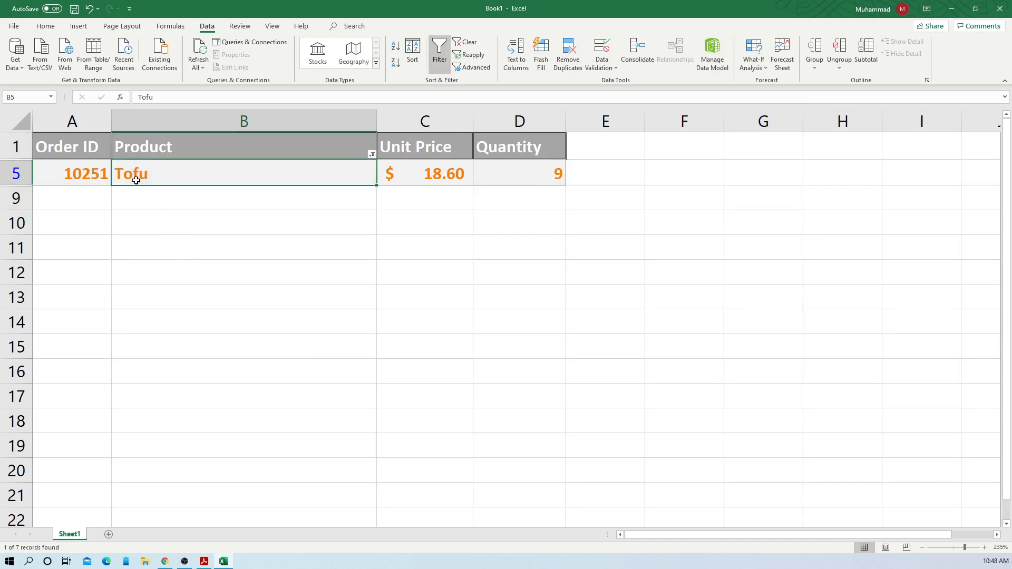
left_click(411, 177)
left_click(502, 178)
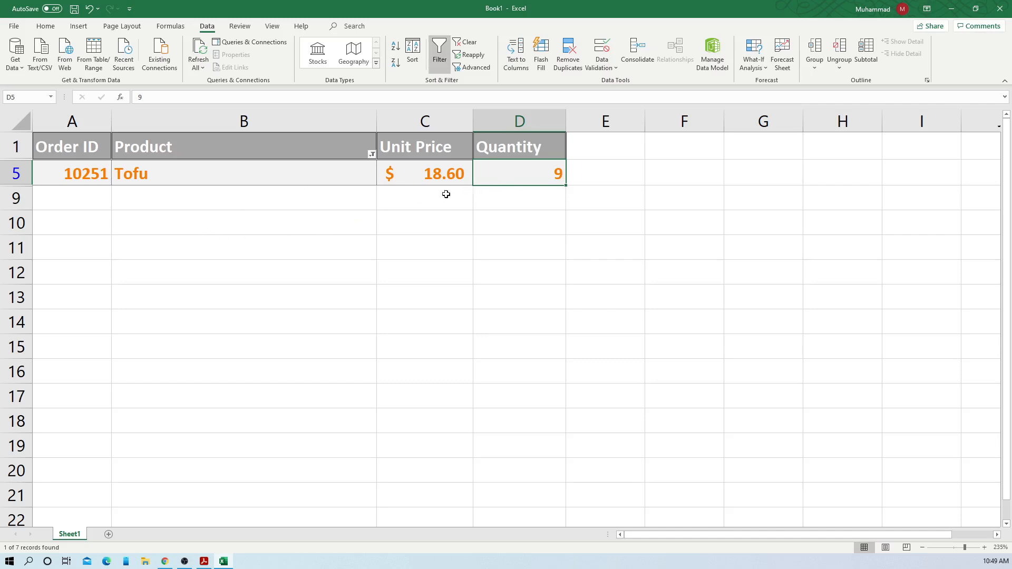
Change the Product filter to show only Manjimup Dried Apples and review the matching orders across all columns.
left_click(372, 154)
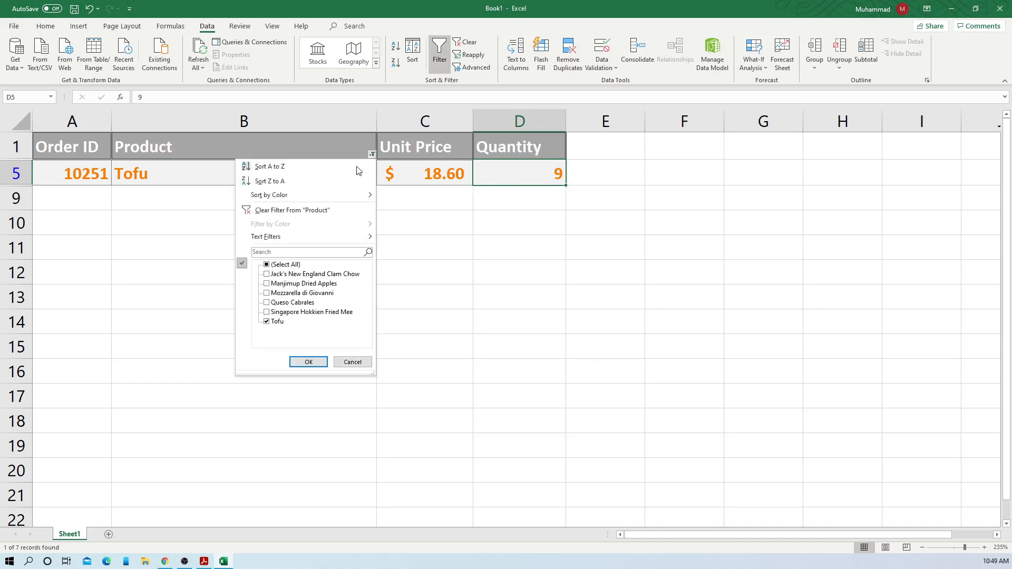
left_click(267, 322)
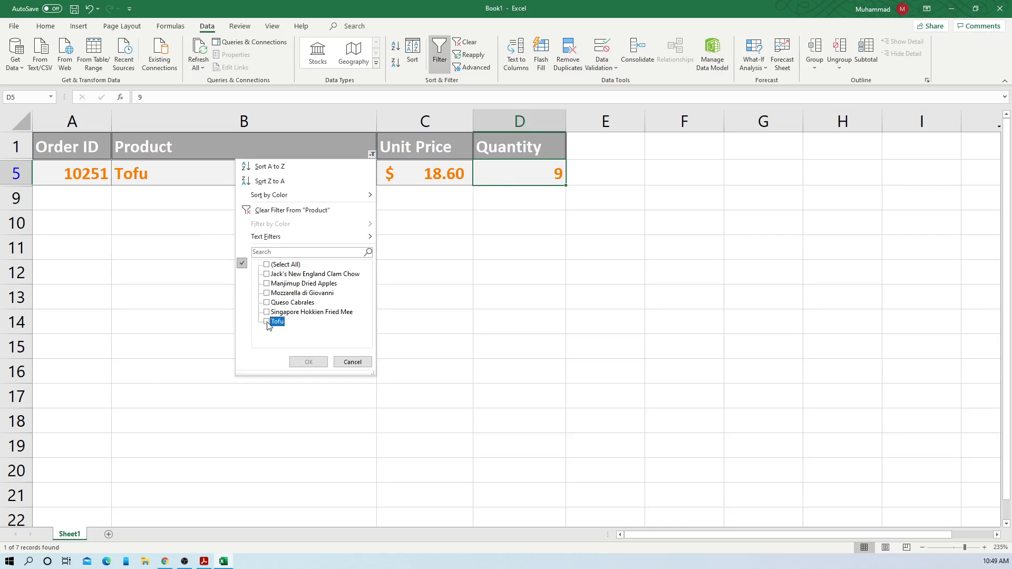
left_click(267, 284)
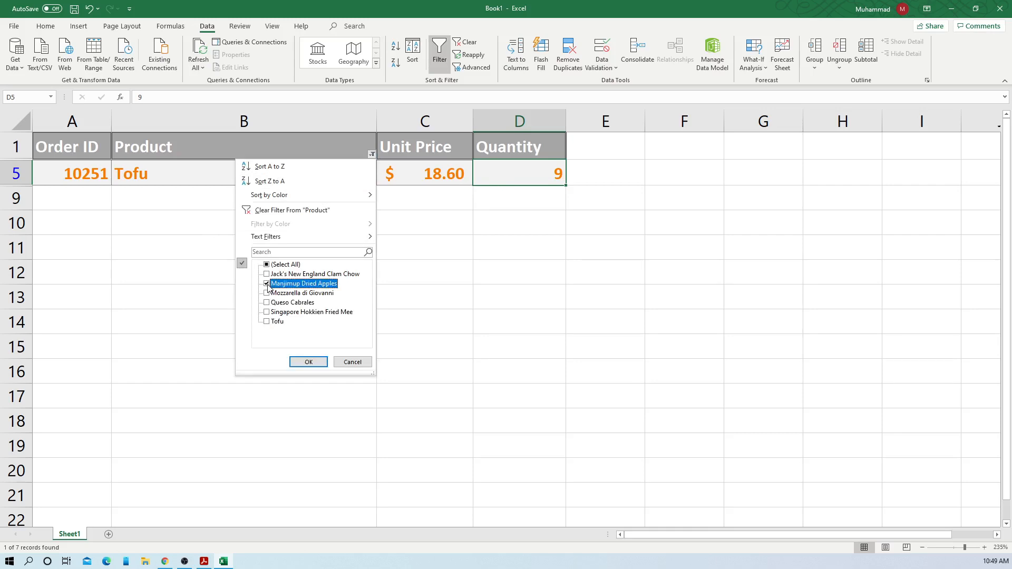
left_click(309, 363)
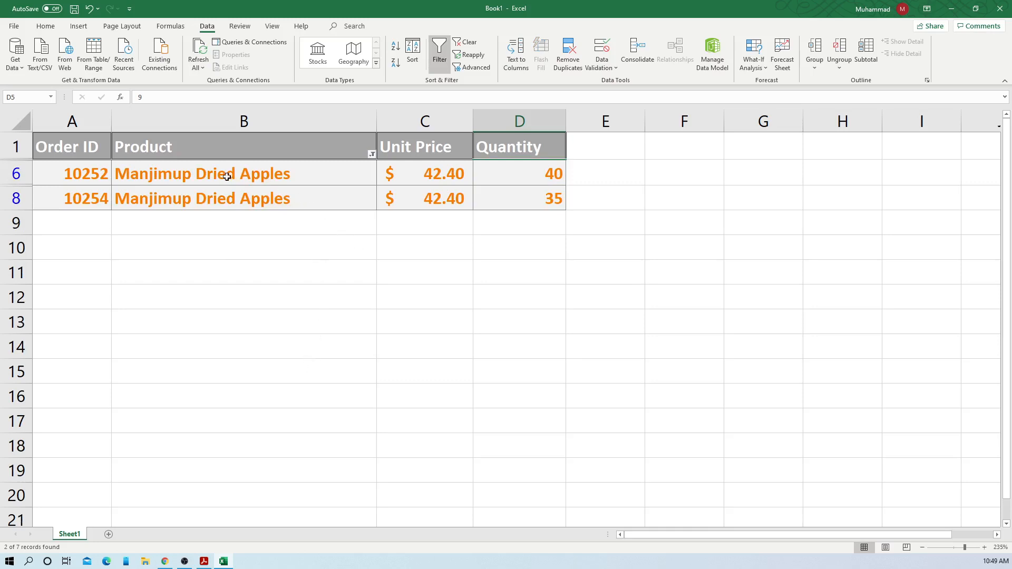
left_click(83, 168)
left_click(147, 180)
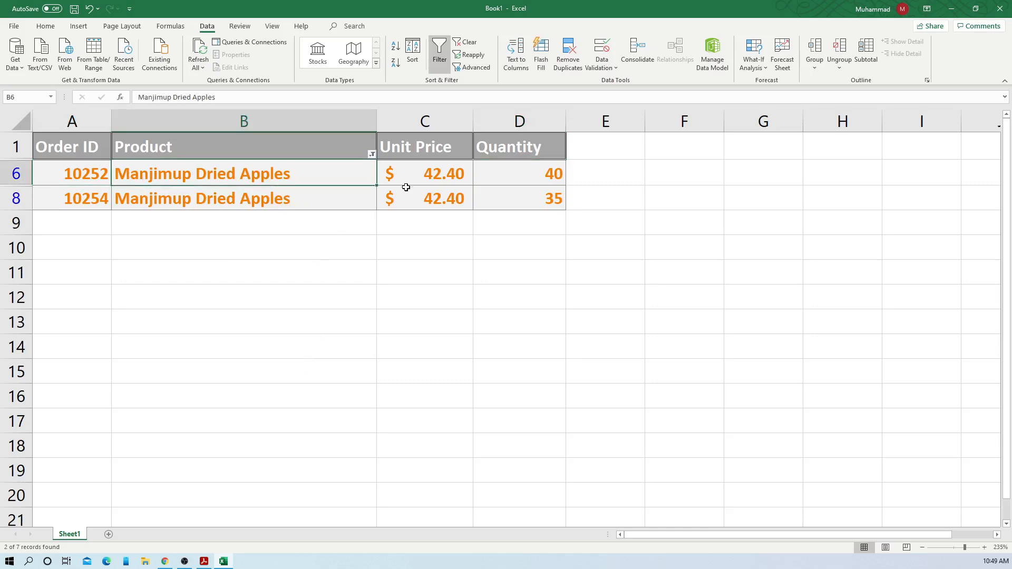
left_click(448, 175)
left_click(530, 176)
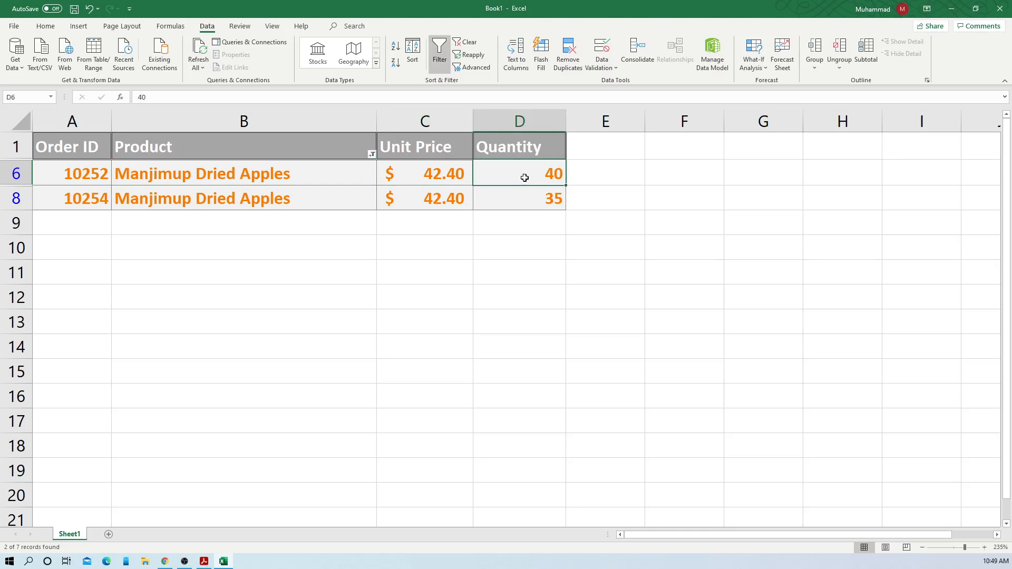
left_click_drag(82, 174, 526, 202)
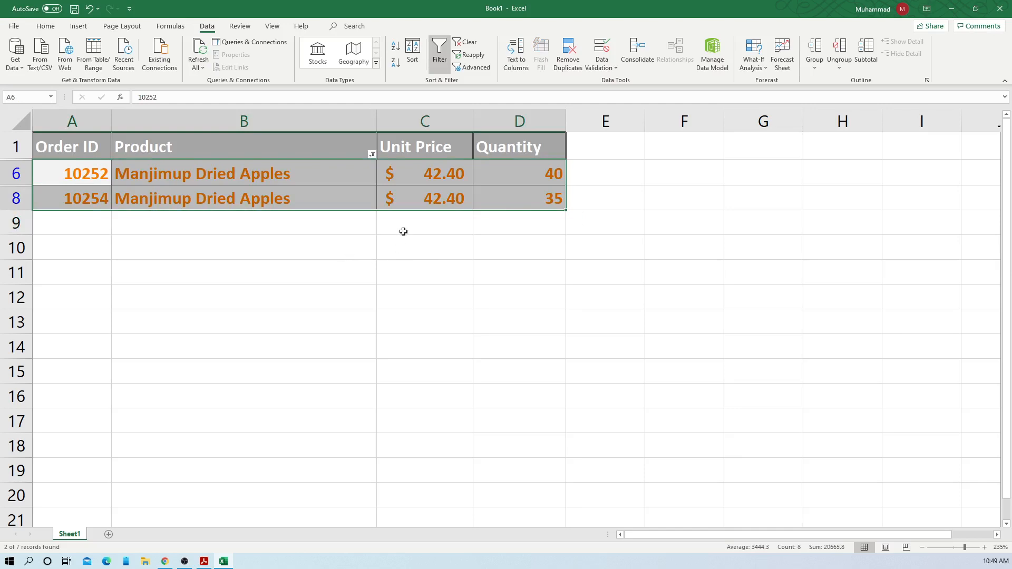
Reselect all products in the Product filter to show every order again.
left_click(372, 154)
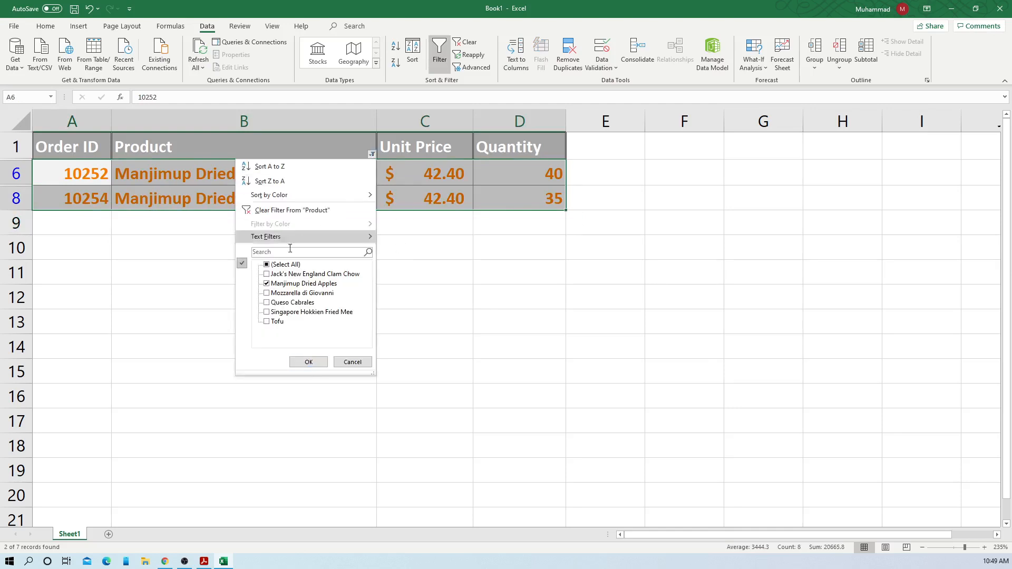
left_click(265, 265)
left_click(309, 362)
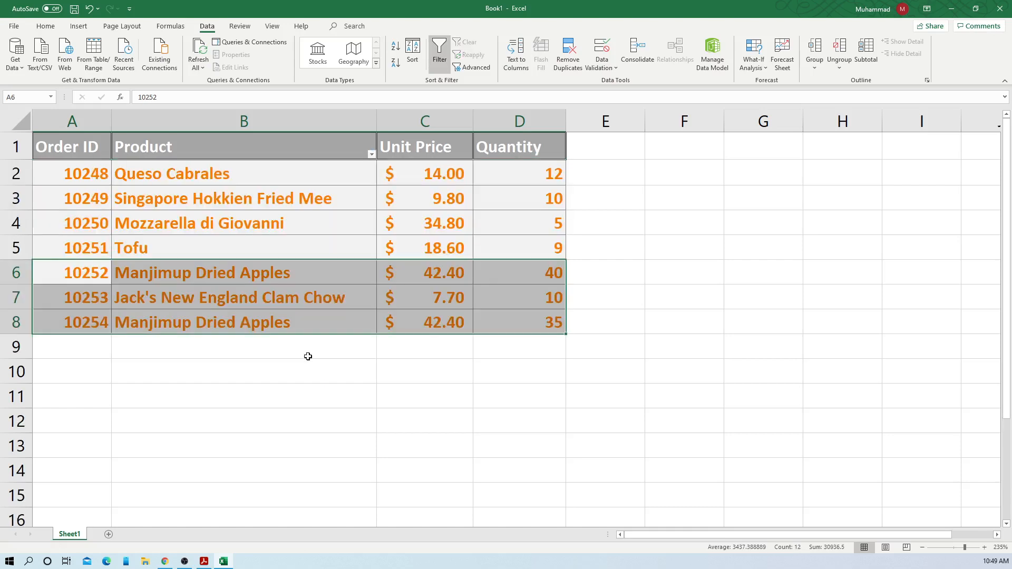
left_click(307, 378)
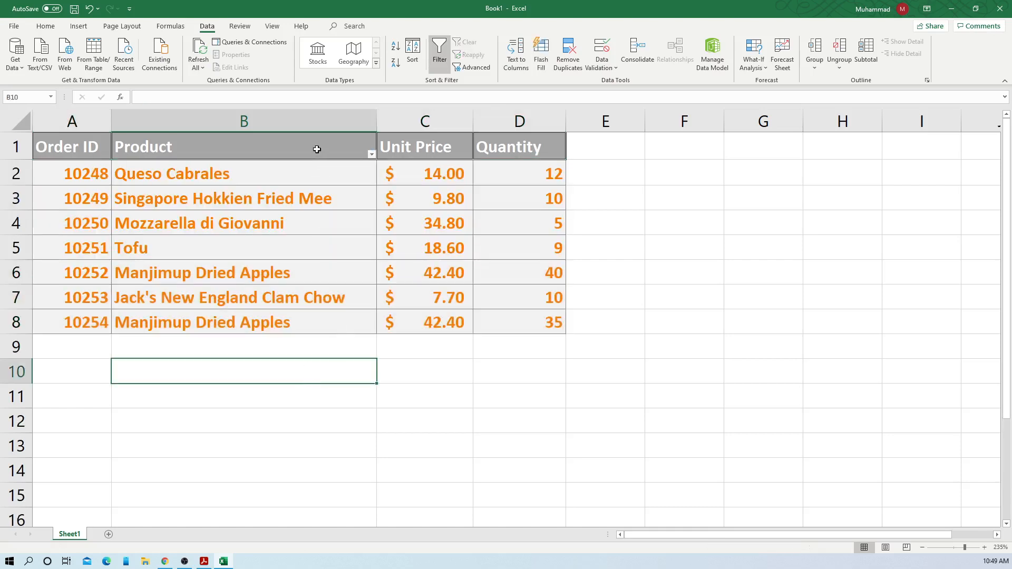
Turn off filtering for the Product column in B1:B8.
left_click_drag(316, 149, 308, 314)
left_click(441, 63)
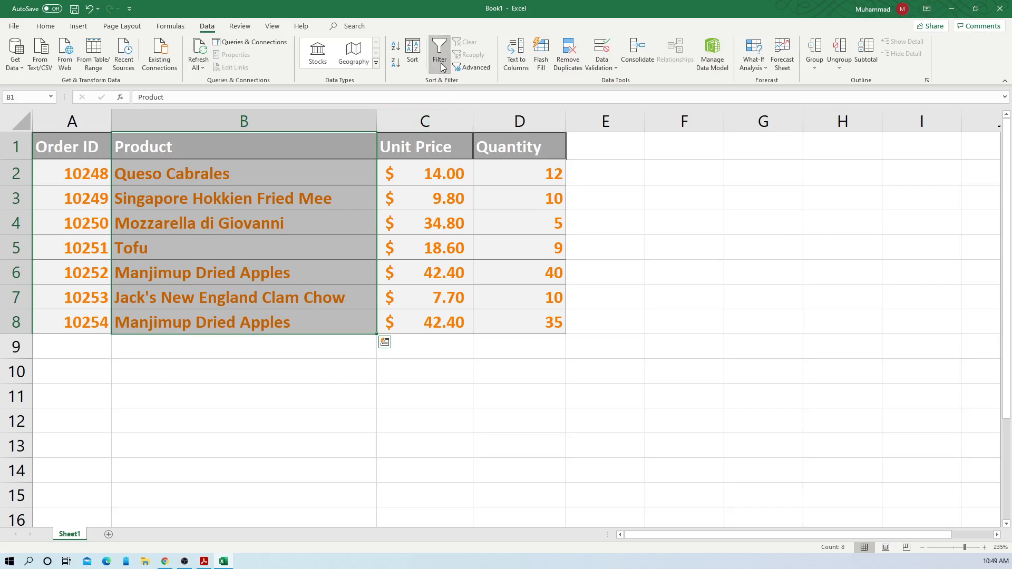
left_click(311, 345)
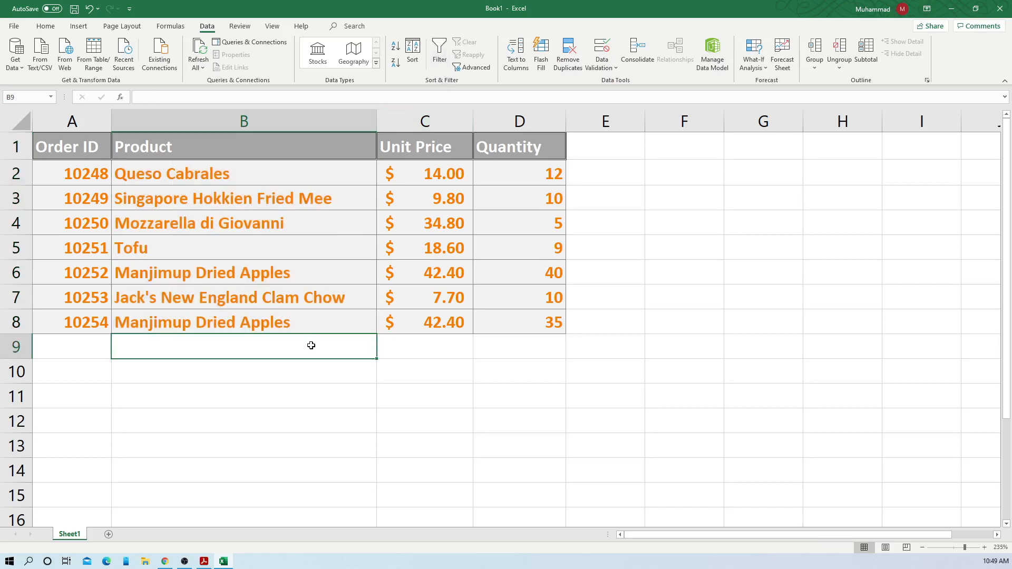
left_click(298, 376)
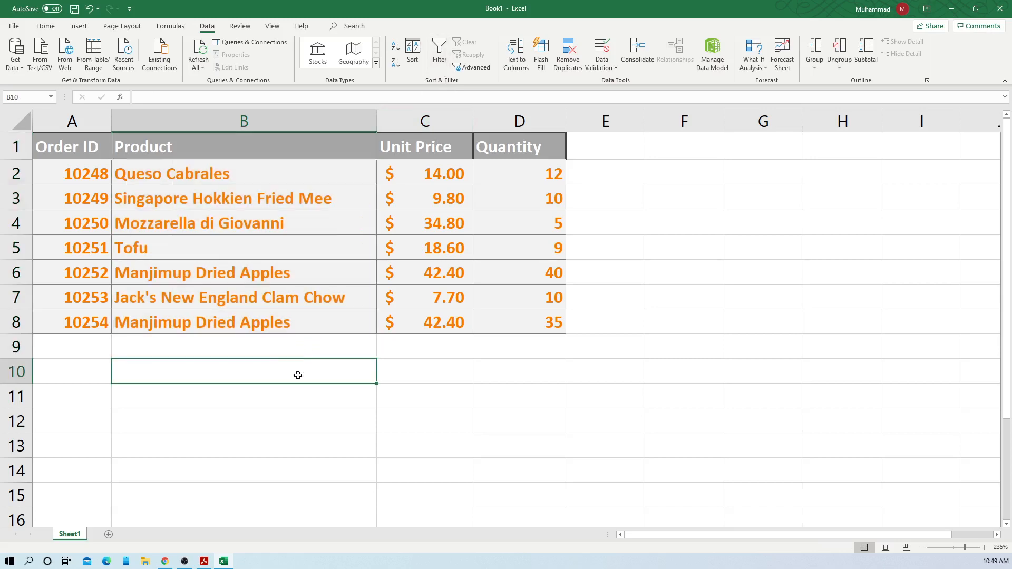
Turn on filtering for the Unit Price column, C1:C8, and show only orders priced at $14.00.
left_click_drag(443, 148, 429, 324)
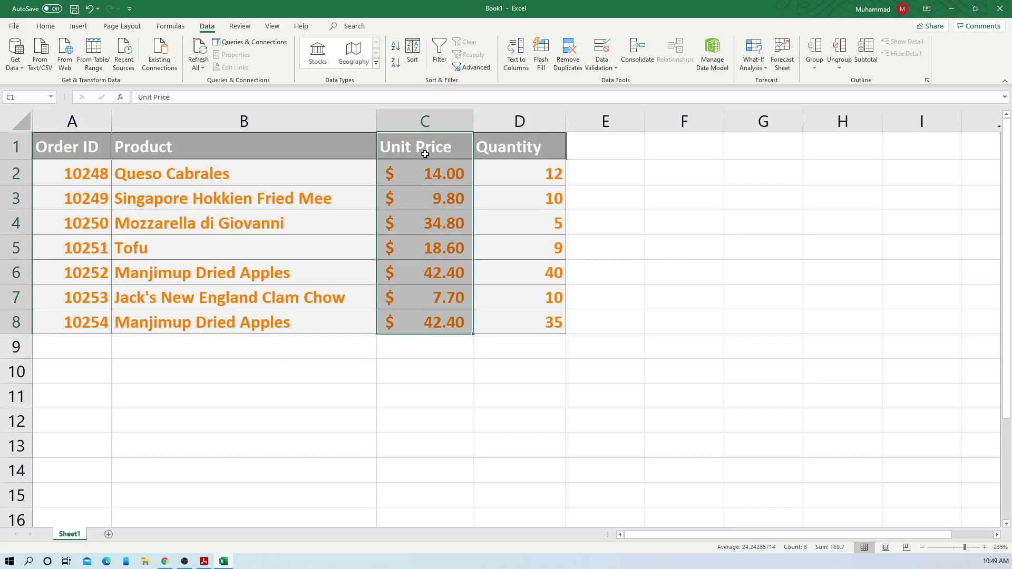
left_click(439, 50)
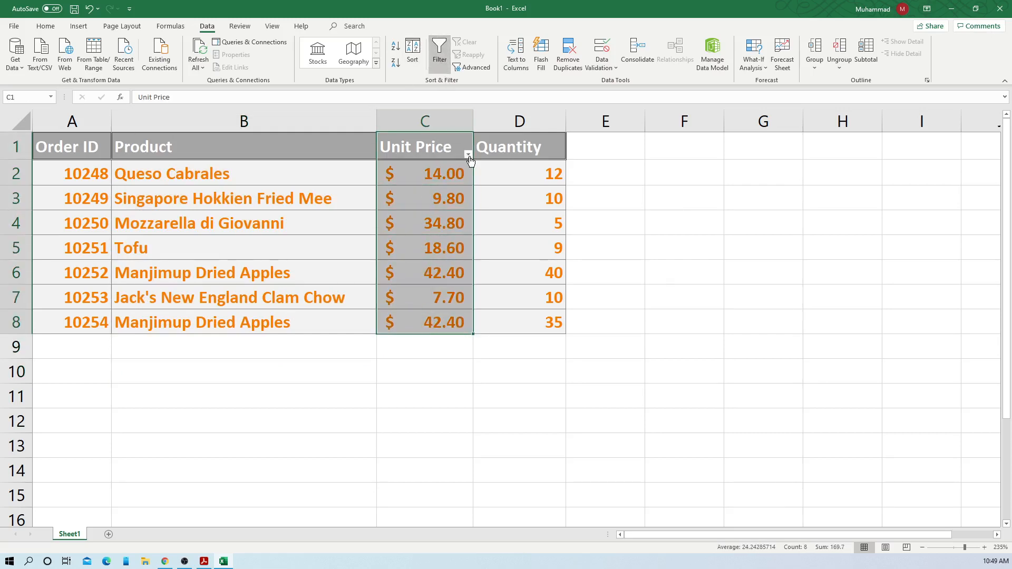
left_click(468, 154)
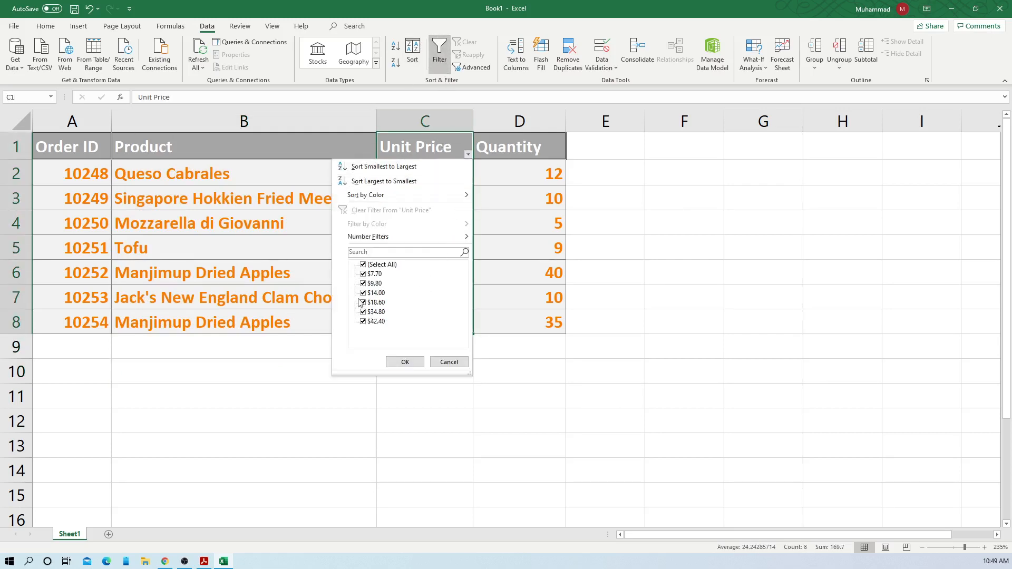
left_click(363, 264)
left_click(363, 293)
left_click(405, 363)
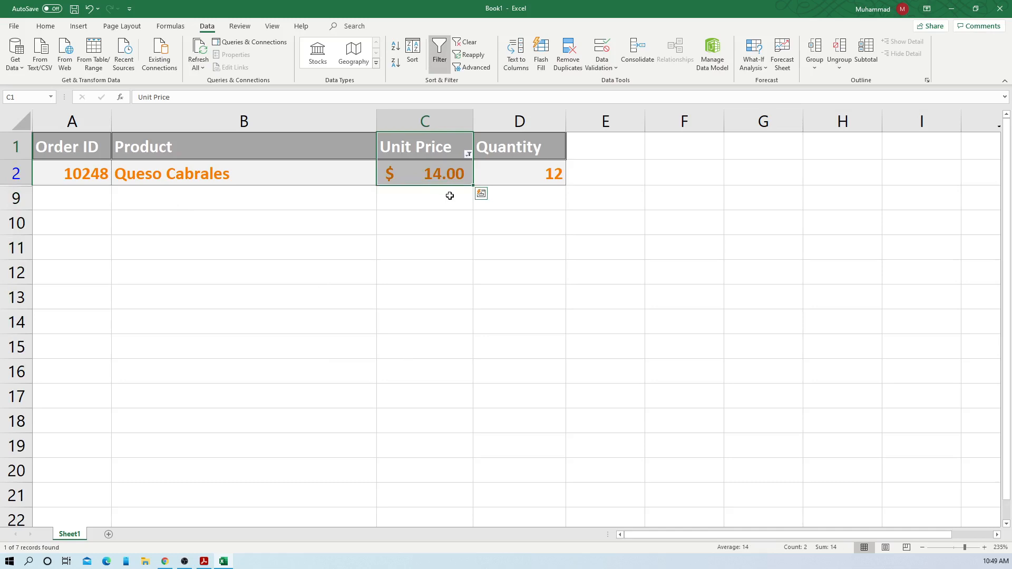
Reselect all unit prices to show every order again and turn off the Unit Price filter.
left_click(468, 154)
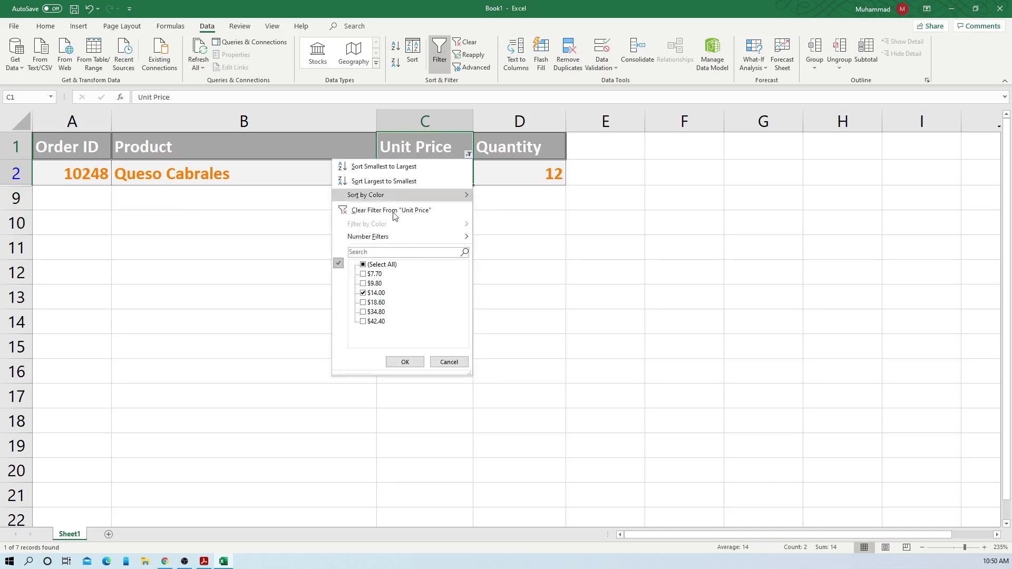
left_click(362, 265)
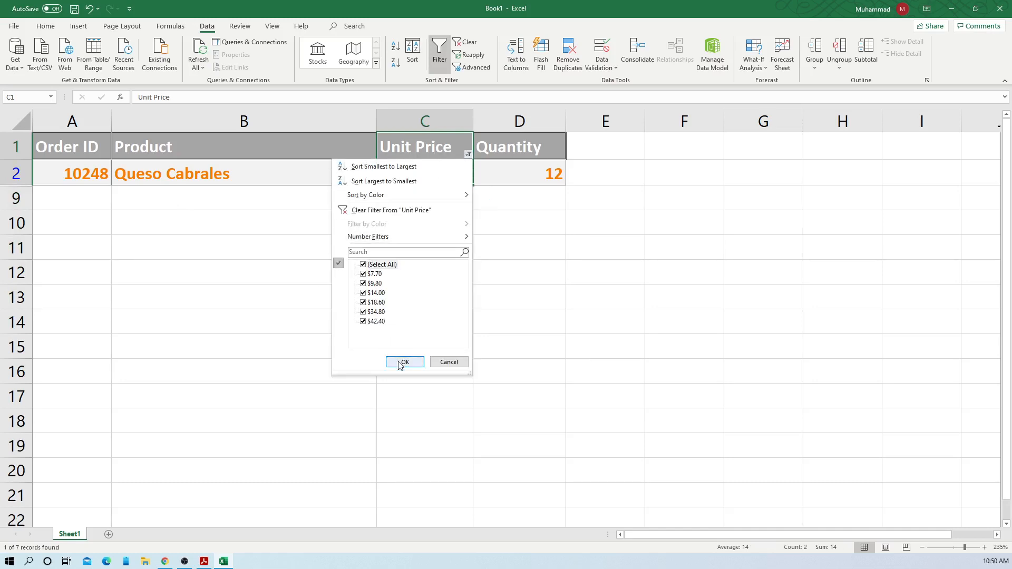
left_click(393, 362)
left_click_drag(510, 154, 524, 327)
left_click(442, 64)
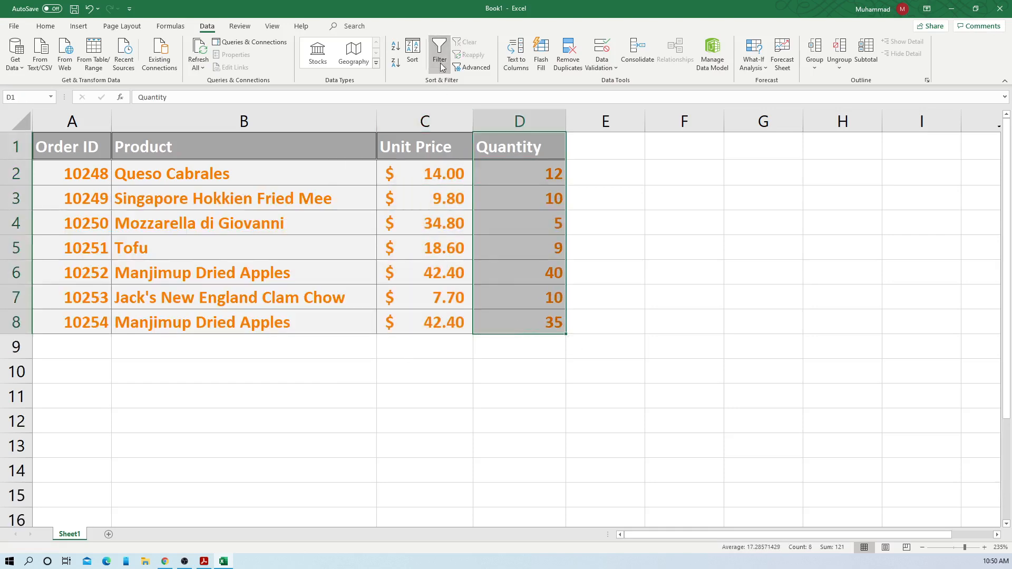
Turn on filtering for the Quantity column, D1:D8, and show only orders with a quantity of 10.
left_click(441, 65)
left_click(562, 156)
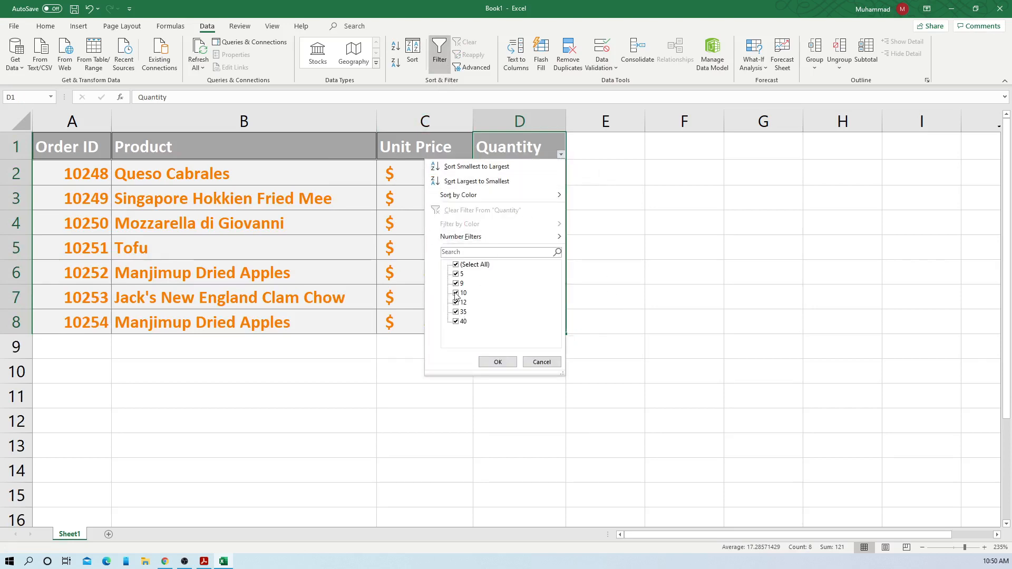
left_click(456, 264)
left_click(456, 293)
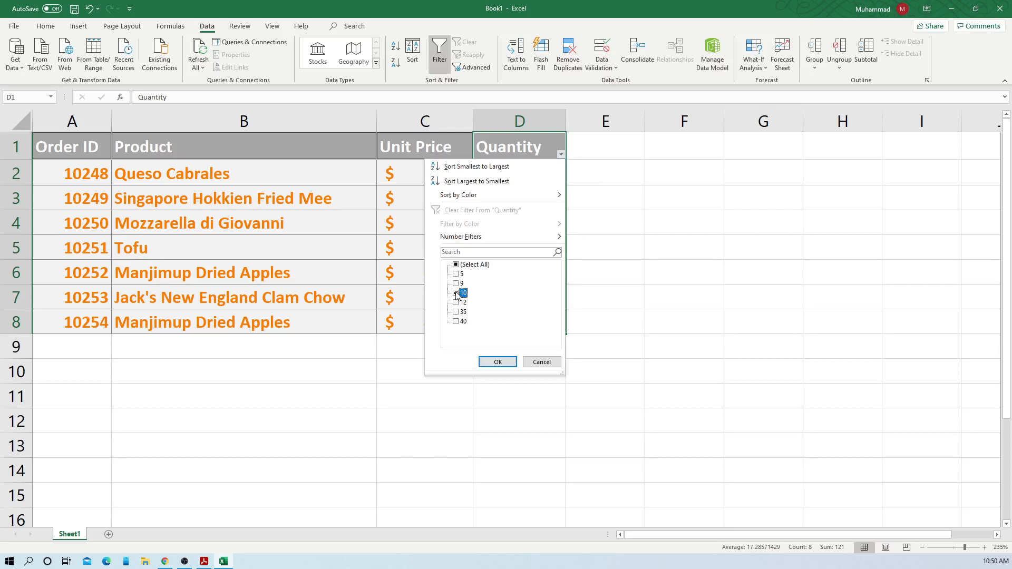
left_click(498, 363)
left_click(490, 261)
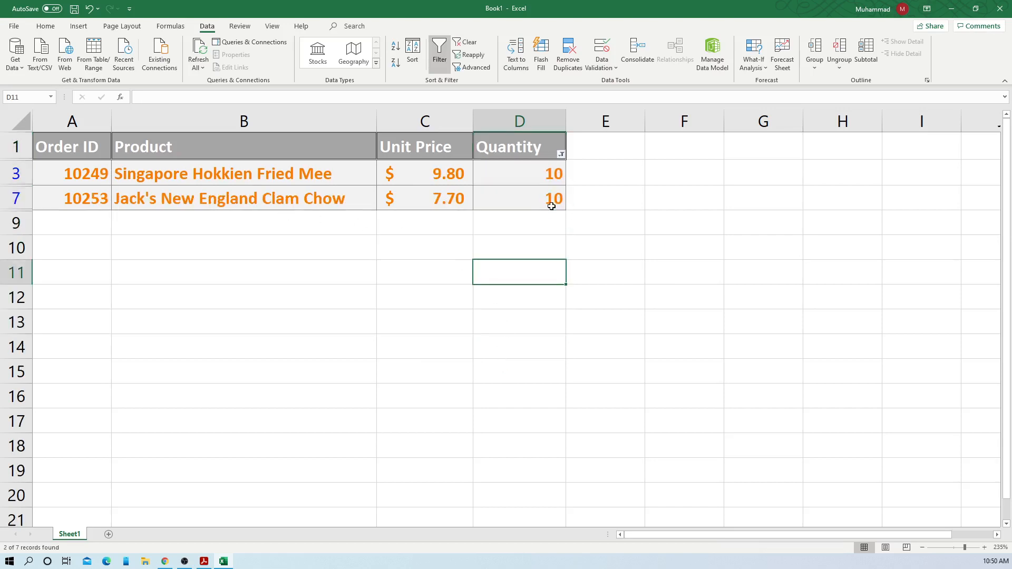
Reselect all quantities to show every order again and turn off filtering for the Quantity column, D1:D8.
left_click(562, 155)
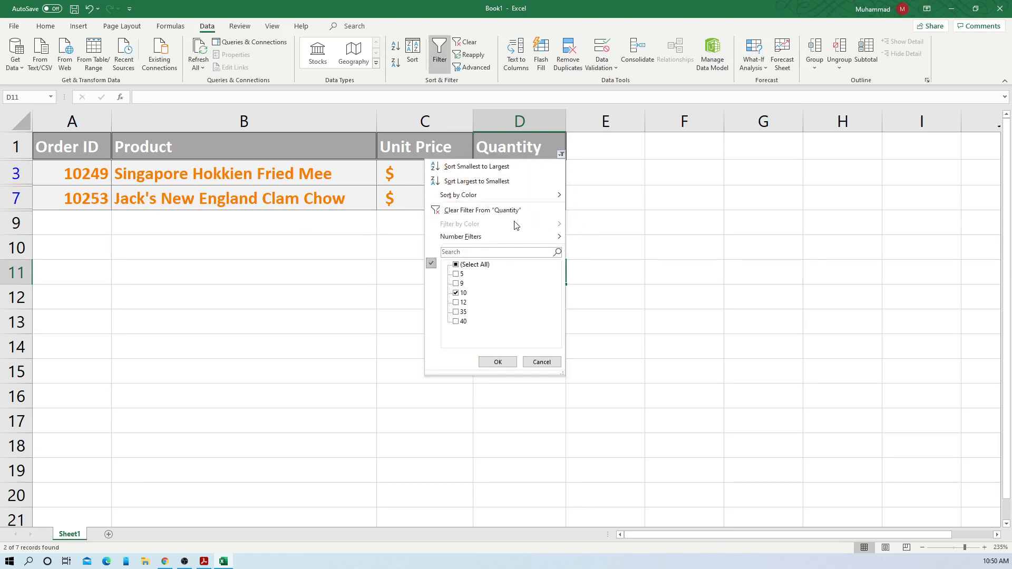
left_click(457, 265)
left_click(498, 363)
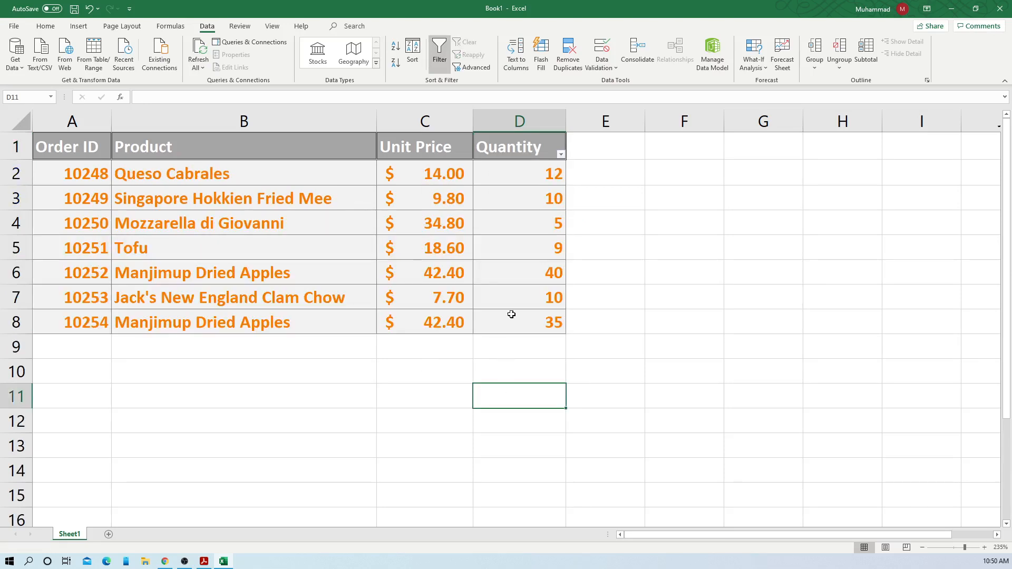
left_click(588, 351)
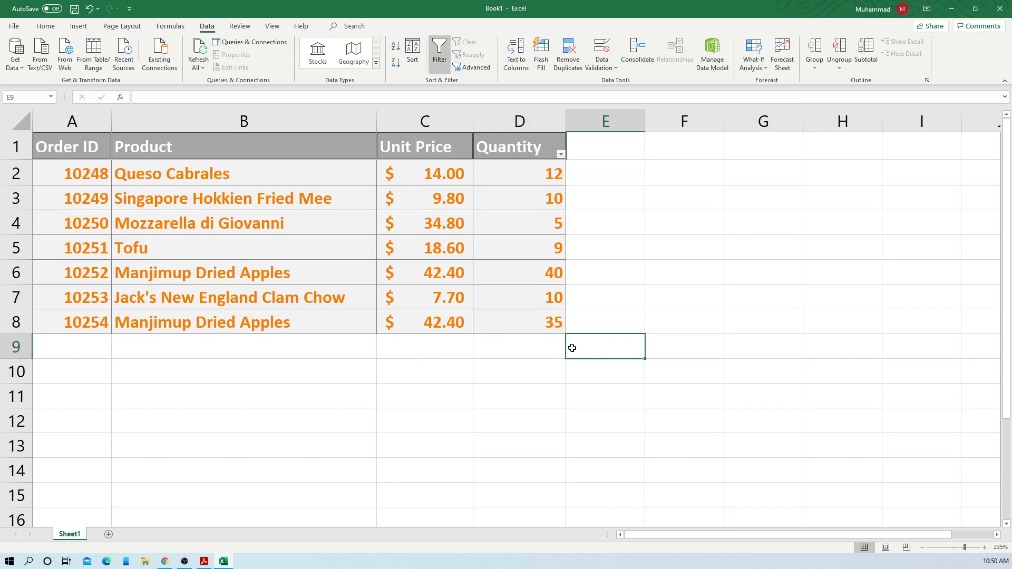
left_click(290, 350)
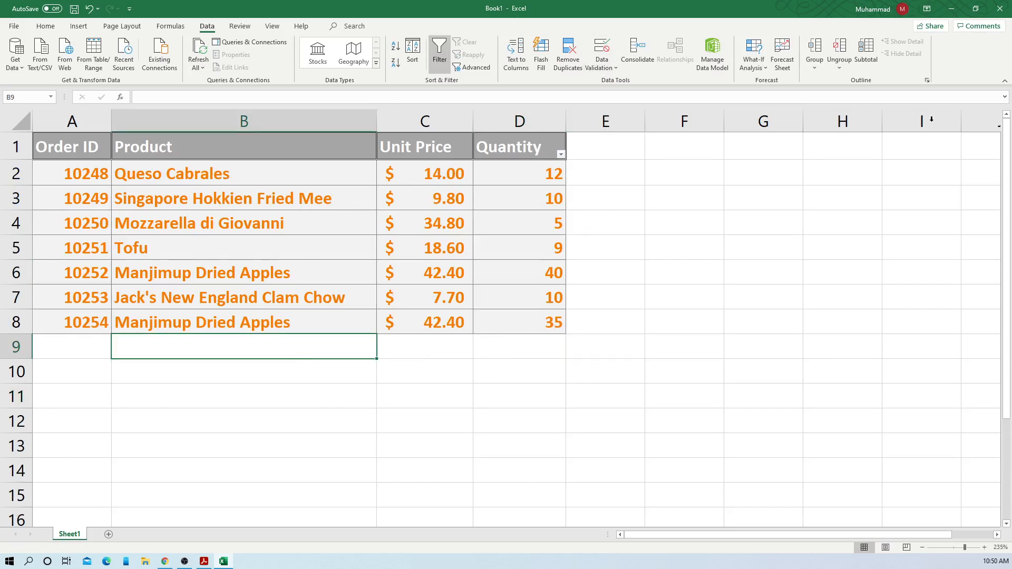
left_click_drag(501, 150, 518, 322)
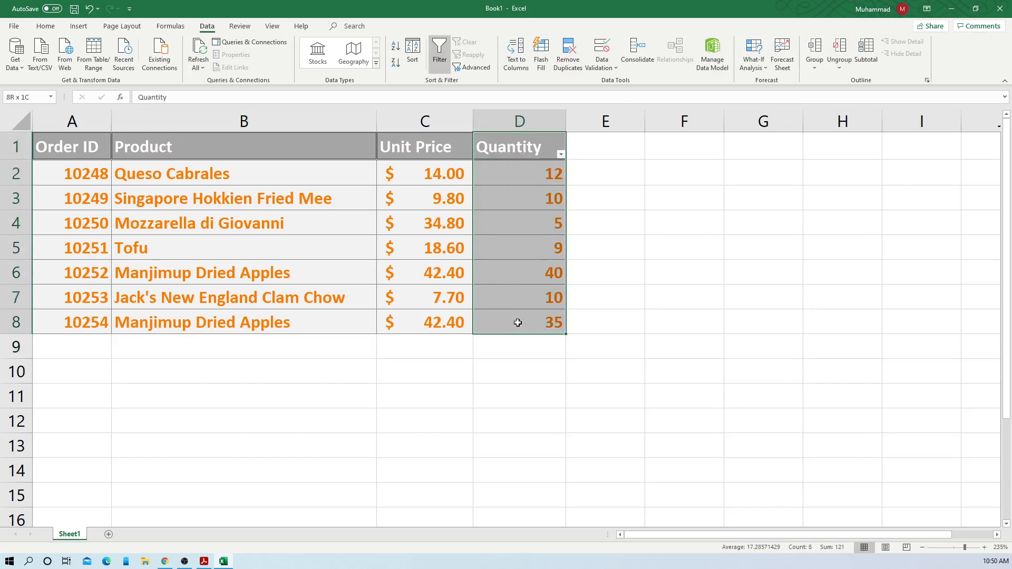
left_click(439, 51)
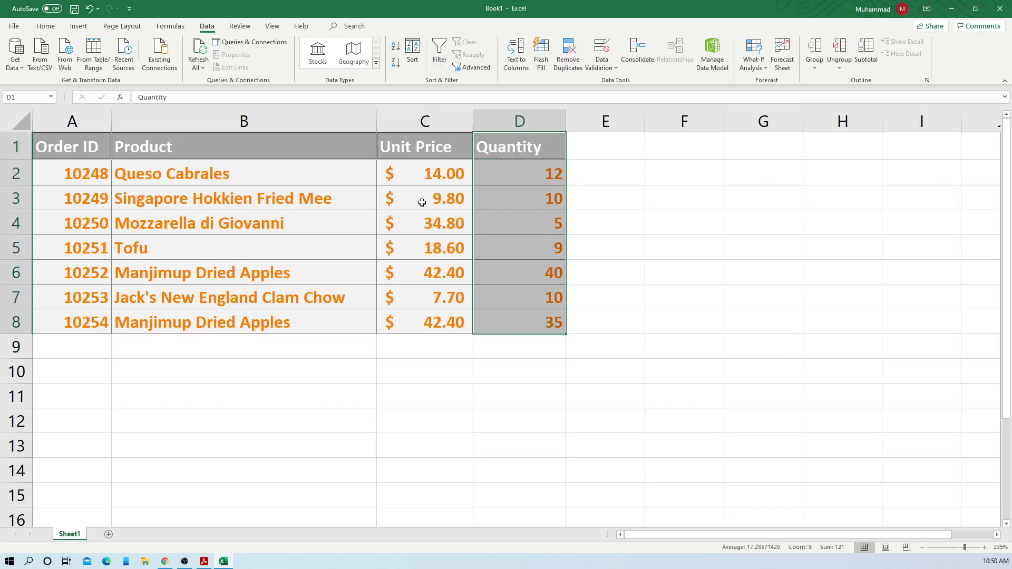
left_click(267, 353)
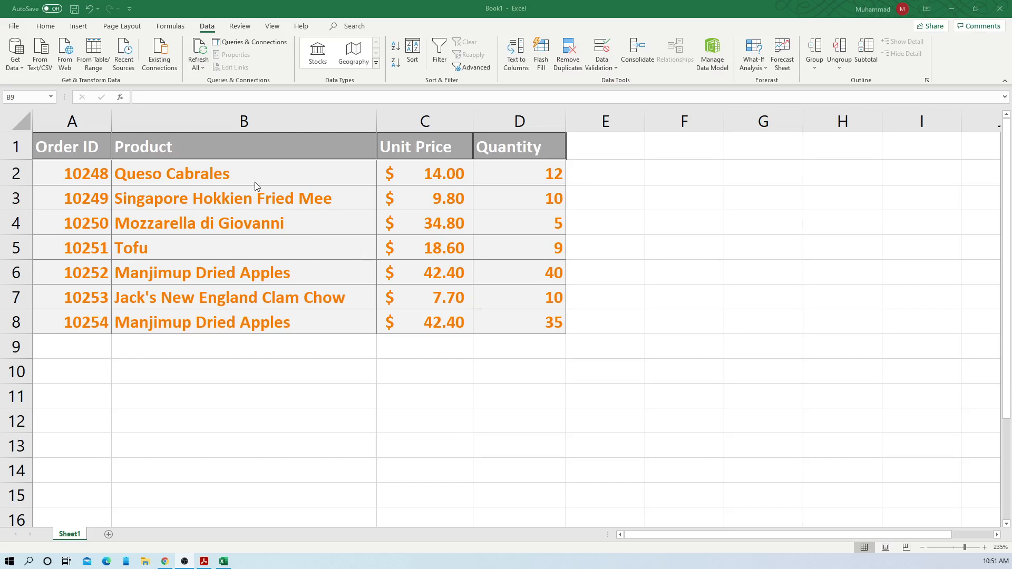
left_click(243, 172)
left_click(343, 241)
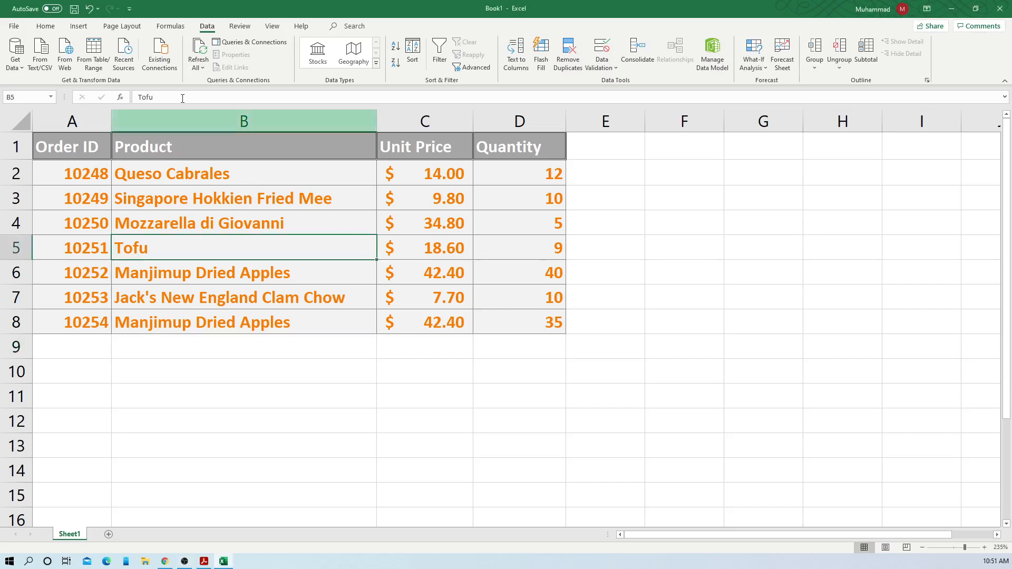
left_click(111, 29)
left_click(80, 28)
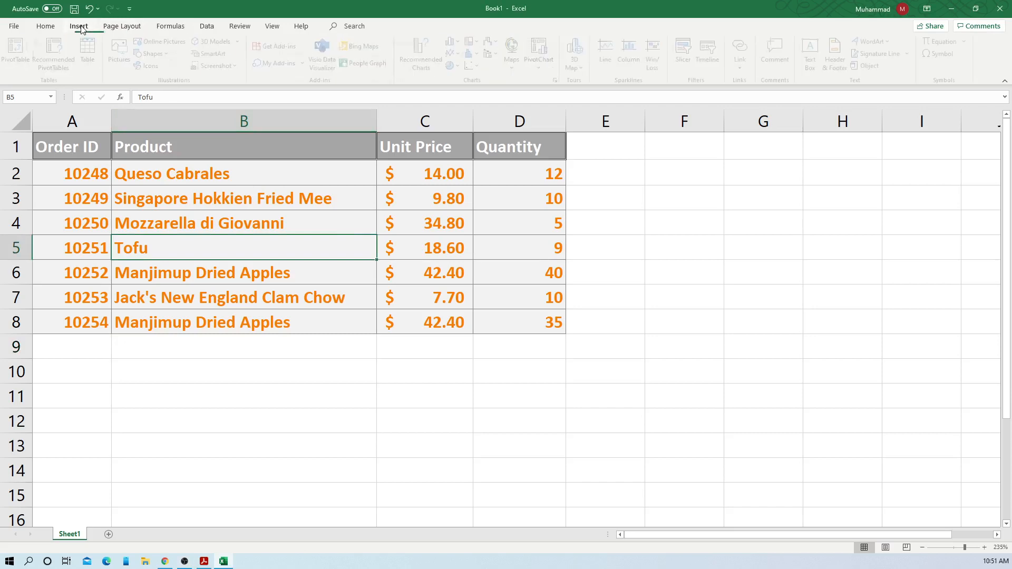
Add a Less Than conditional formatting rule to the unit prices in C2:C8, highlighting values below $10 with Light Red Fill with Dark Red Text.
left_click(47, 27)
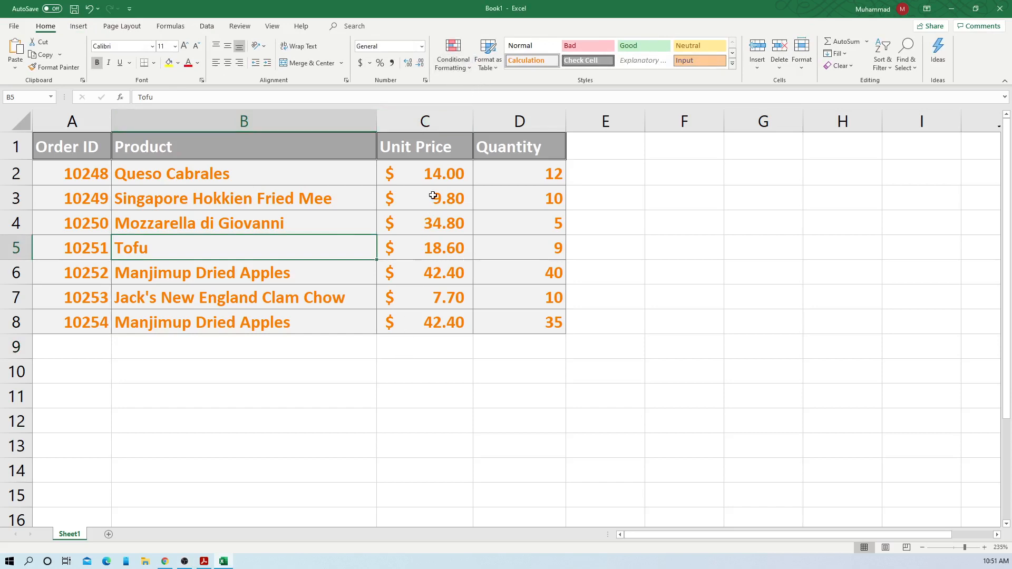
left_click_drag(430, 174, 423, 320)
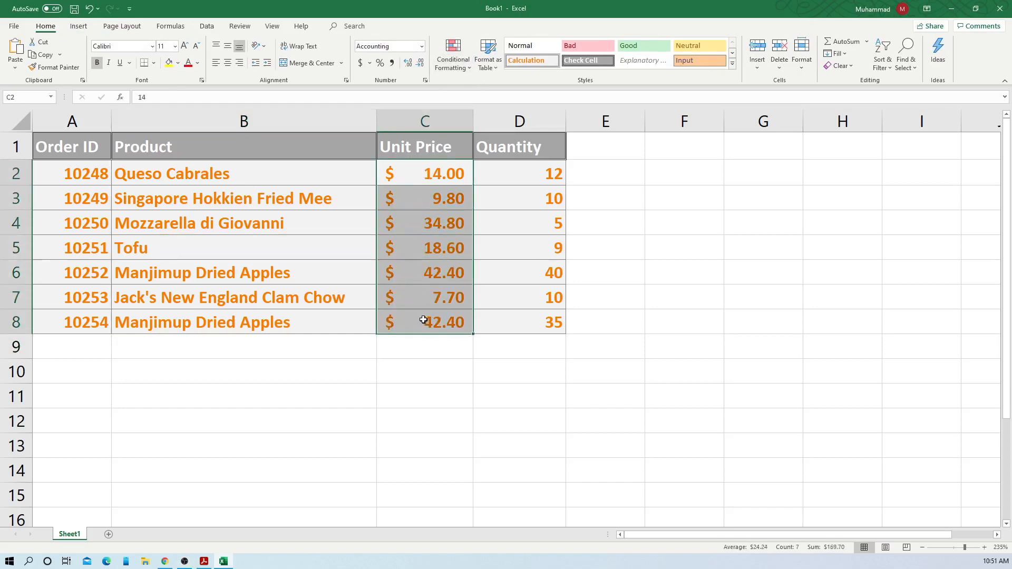
left_click(343, 375)
left_click_drag(430, 174, 437, 318)
left_click(429, 172)
left_click_drag(433, 176, 431, 314)
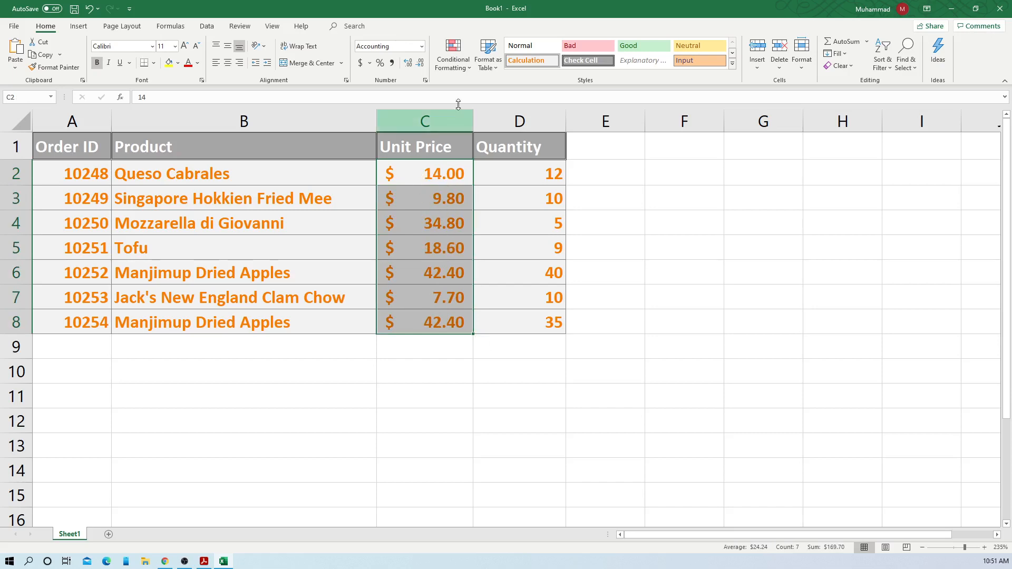
left_click(419, 183)
left_click_drag(419, 185, 420, 315)
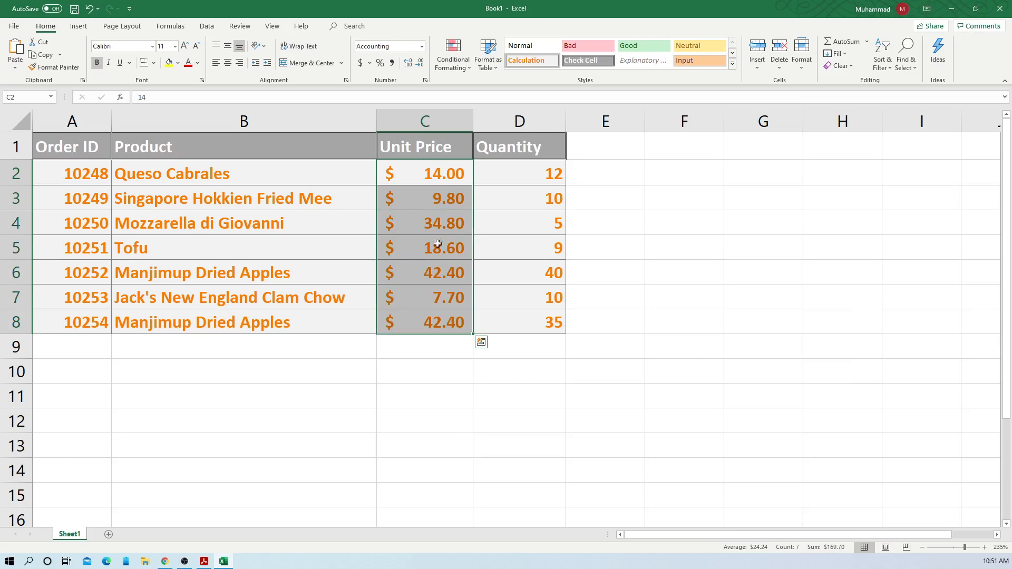
left_click(468, 68)
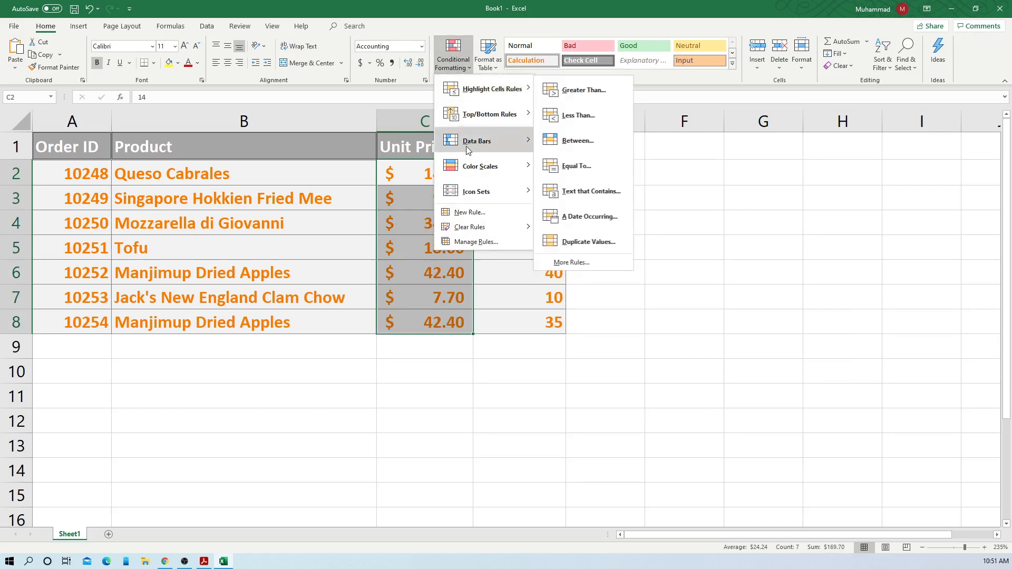
left_click(580, 115)
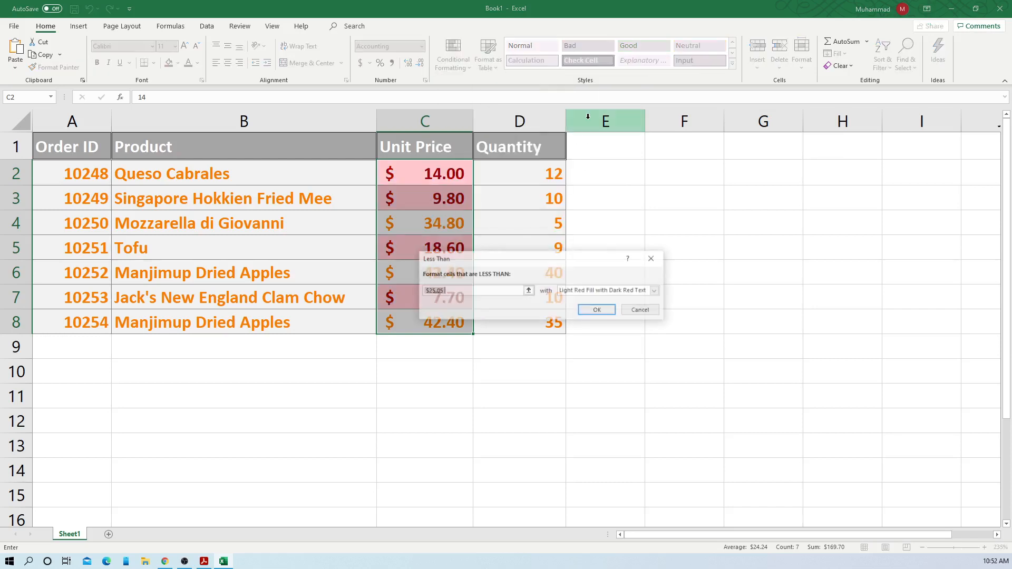
left_click(460, 293)
key("BackSpace")
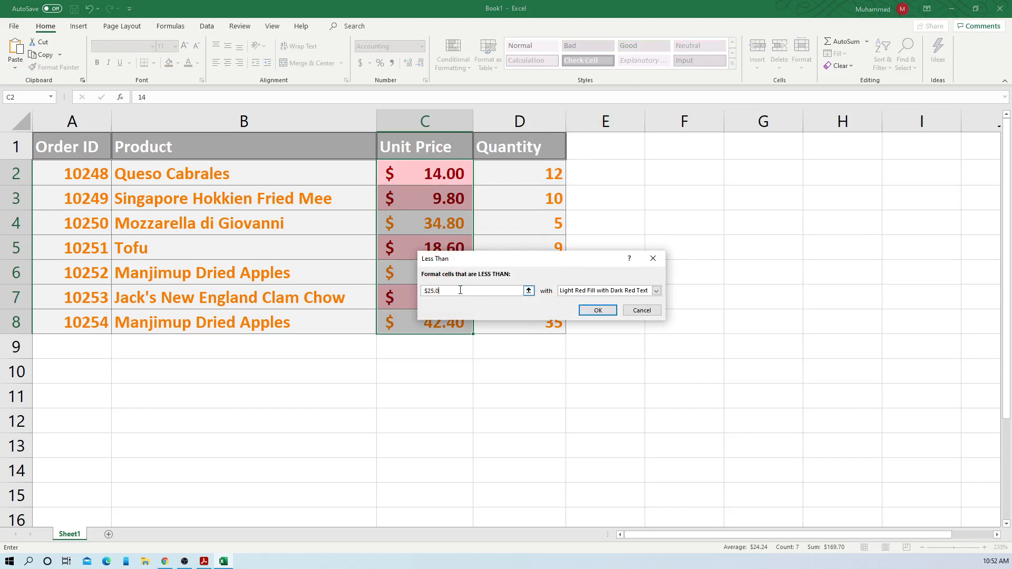
key("BackSpace")
key("BackSpace")
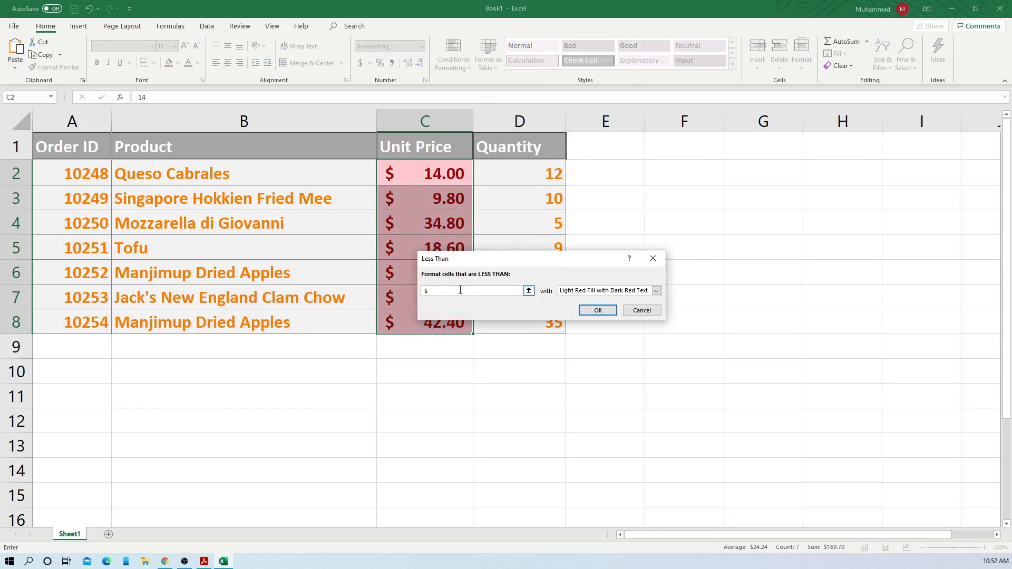
type("10")
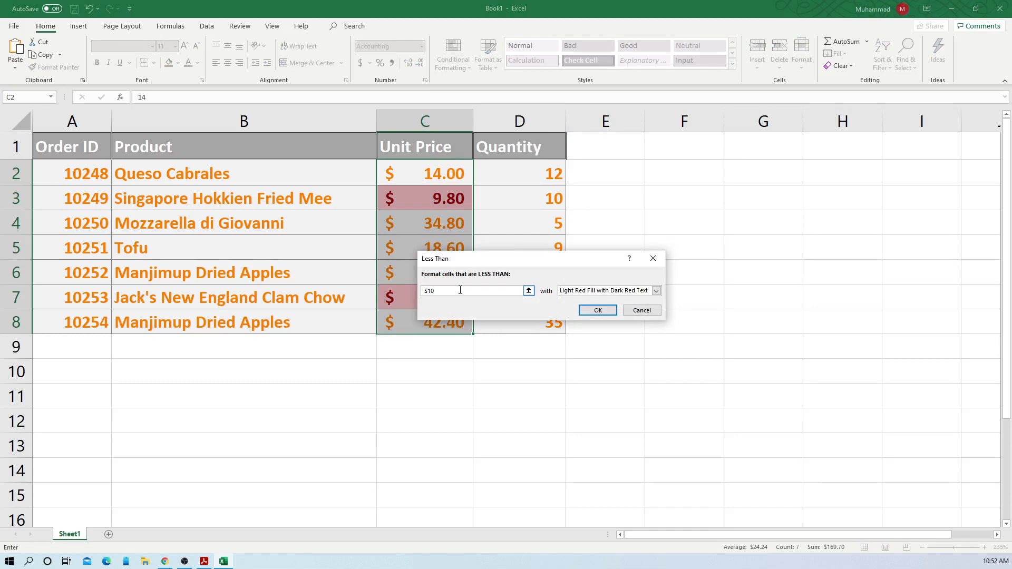
left_click(601, 311)
left_click(566, 373)
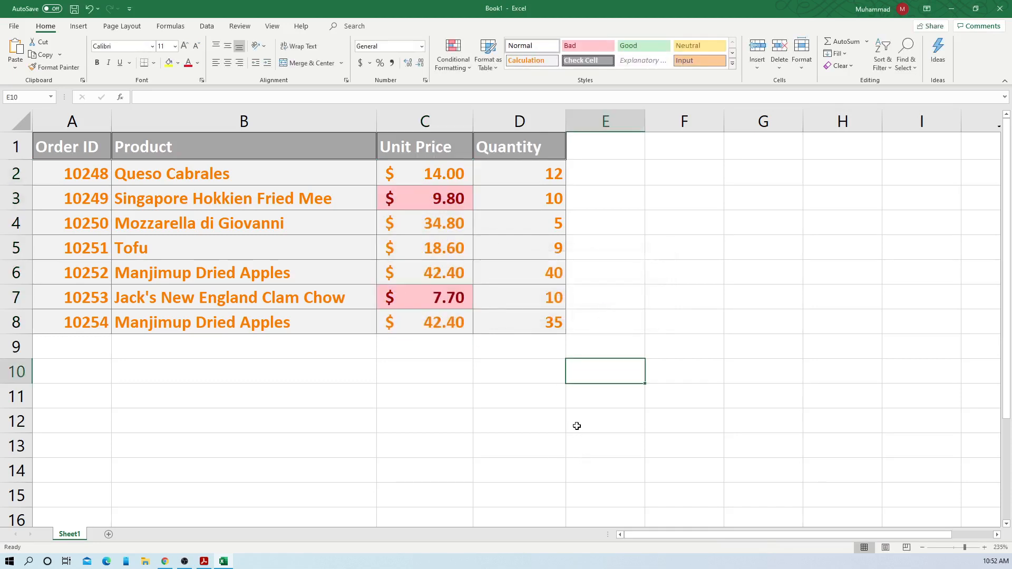
Check the highlighted unit prices and undo the less-than-$10 rule.
left_click_drag(416, 179, 427, 301)
left_click(437, 343)
left_click(430, 299)
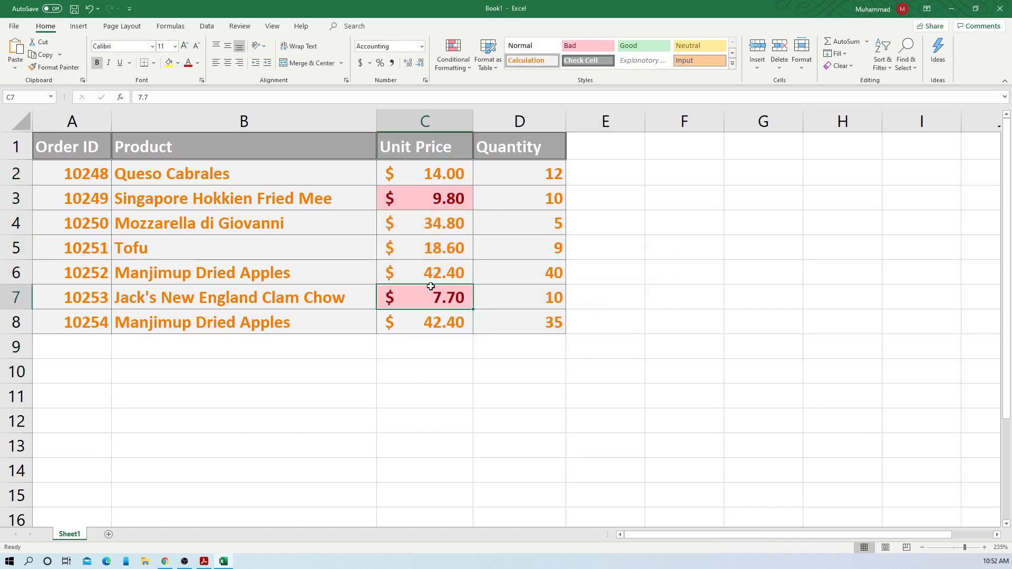
left_click(435, 189)
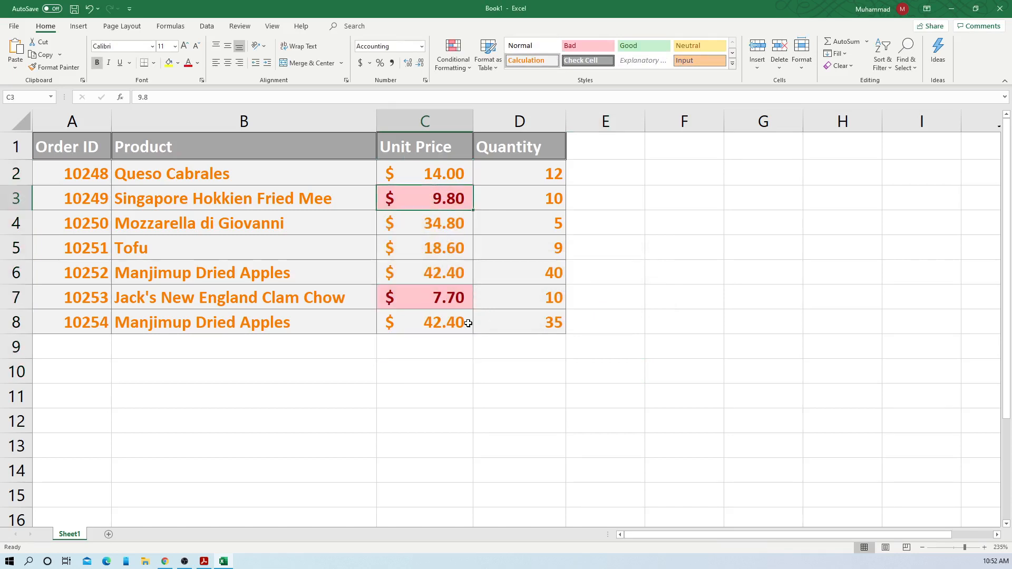
left_click(438, 225)
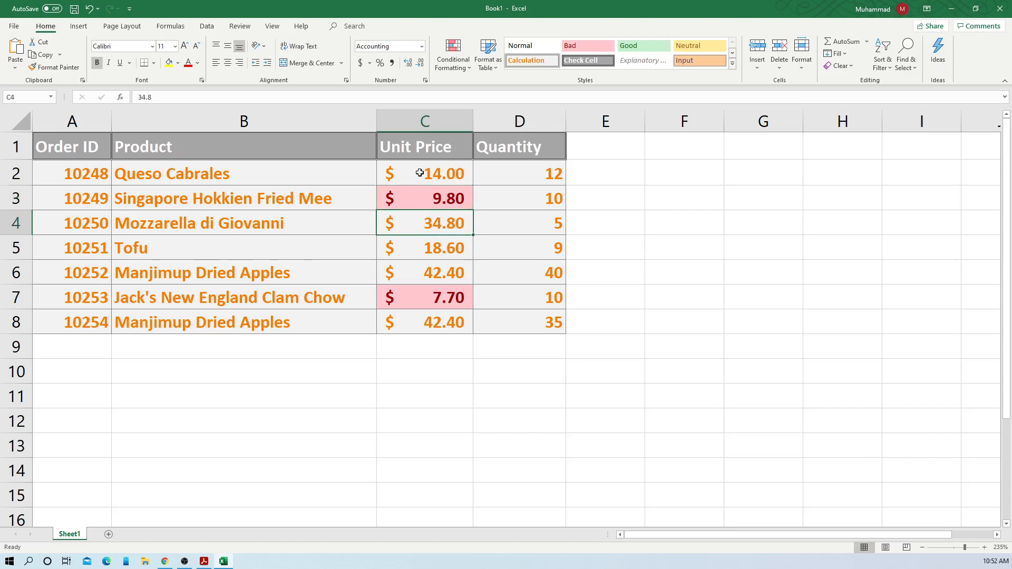
key("ctrl+z")
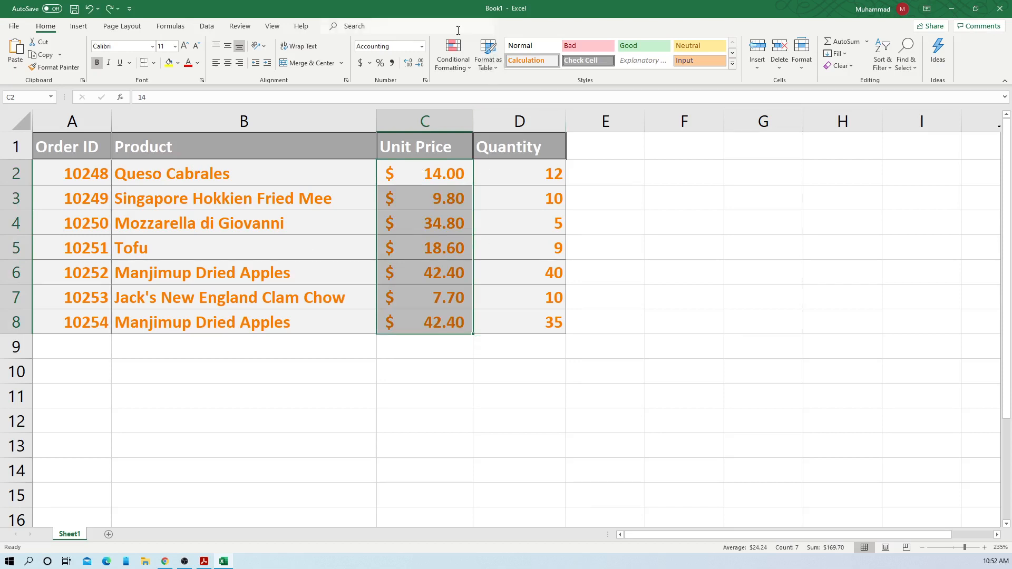
Highlight the unit prices in C2:C8 that are less than $20 with Light Red Fill with Dark Red Text.
left_click(457, 56)
mouse_move(495, 88)
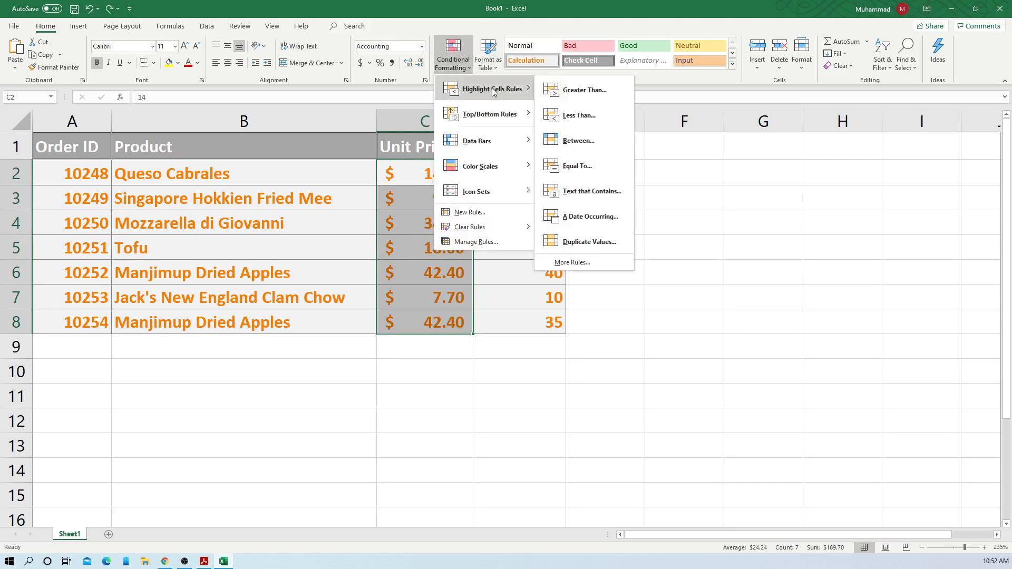
left_click(590, 115)
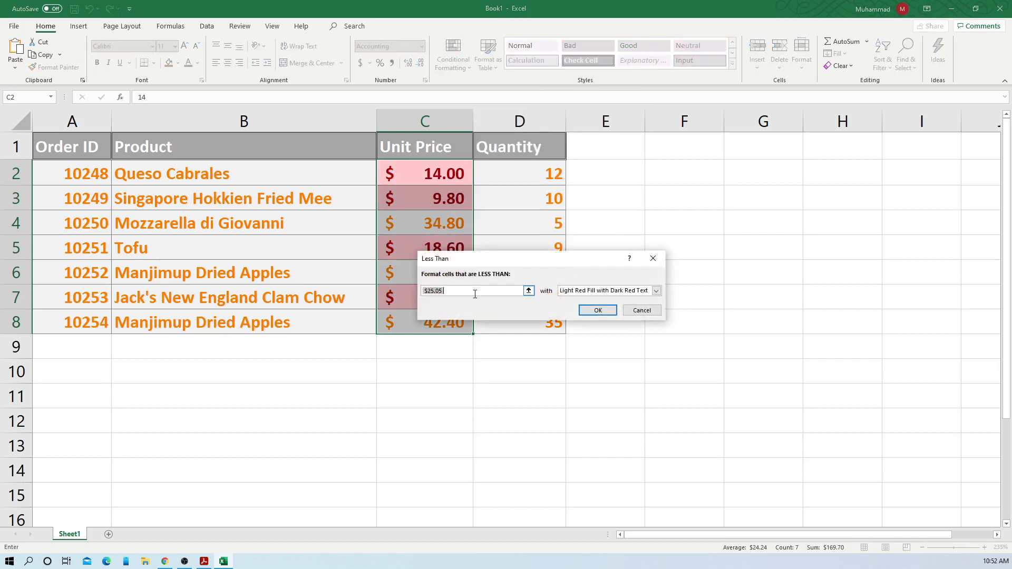
left_click(475, 293)
key("BackSpace")
key("BackSpace")
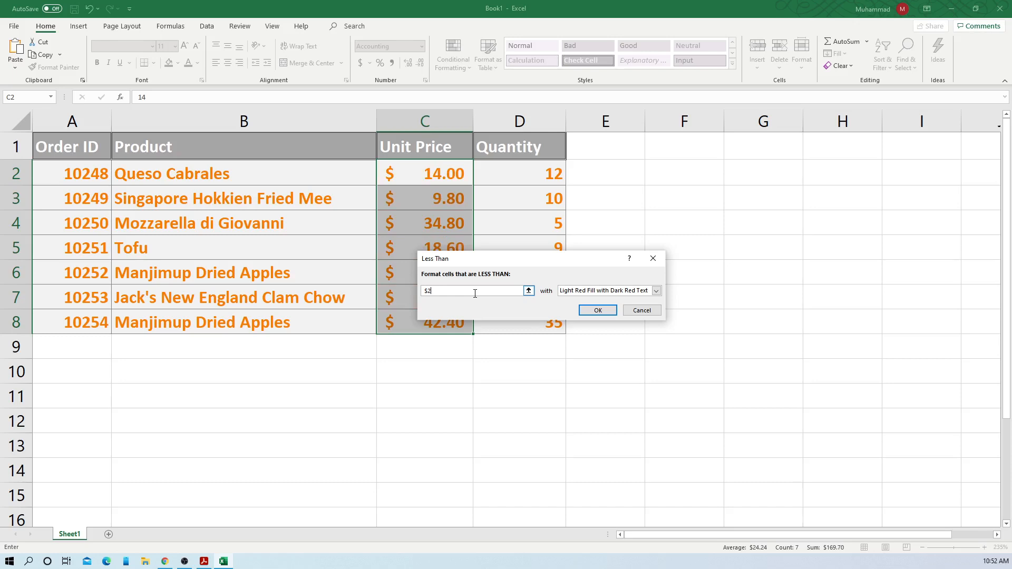
type("0")
left_click(597, 310)
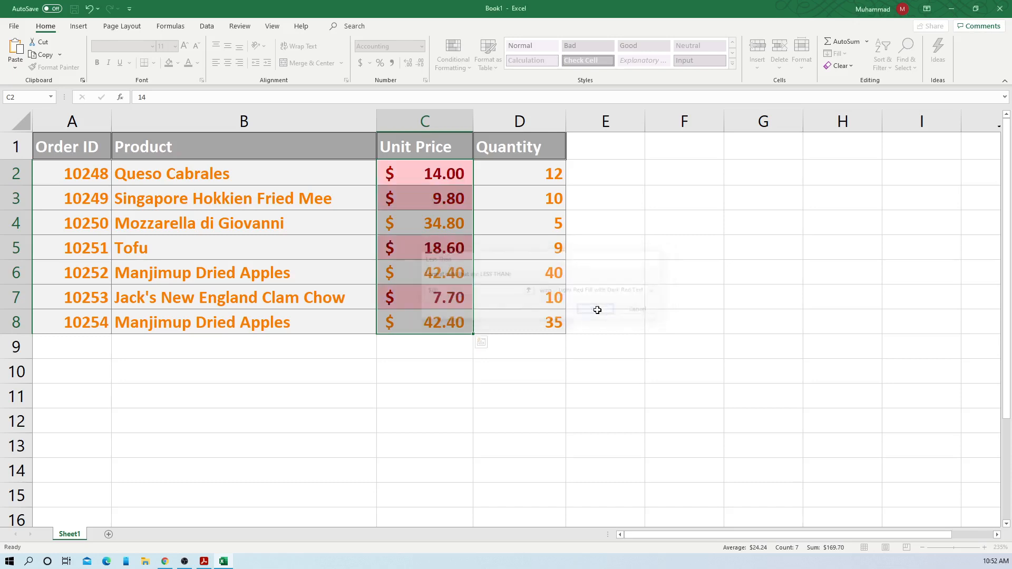
left_click(493, 393)
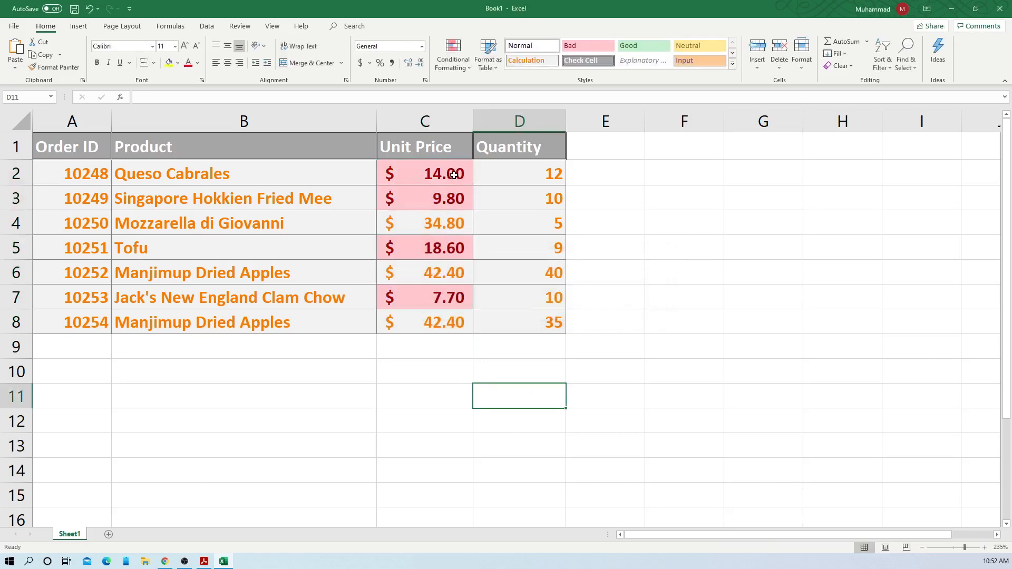
Check the highlighted unit prices in C2:C8 and undo the less-than-$20 rule.
left_click_drag(455, 175, 452, 196)
left_click(448, 248)
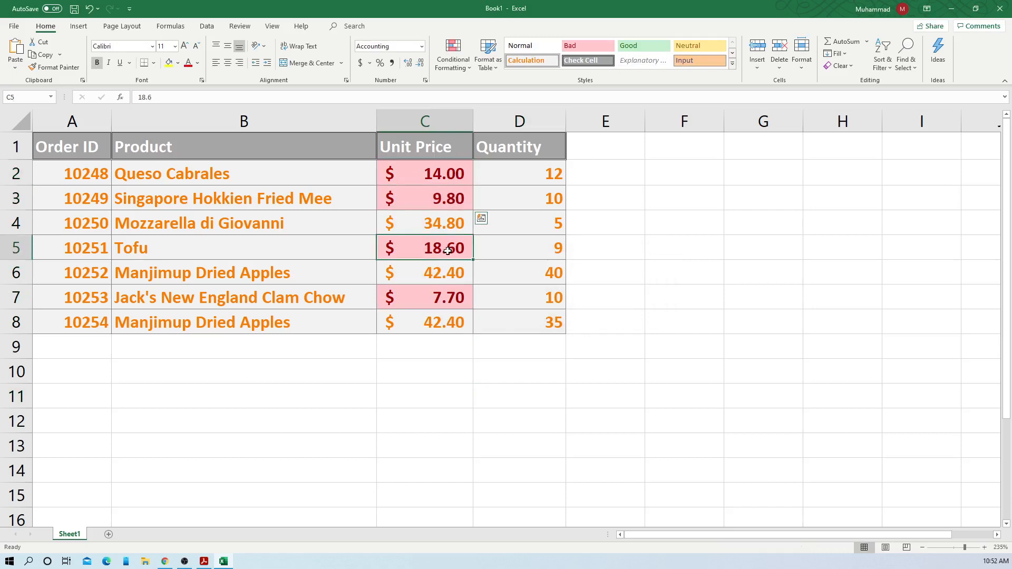
left_click(440, 297)
left_click(492, 416)
left_click_drag(435, 175, 428, 322)
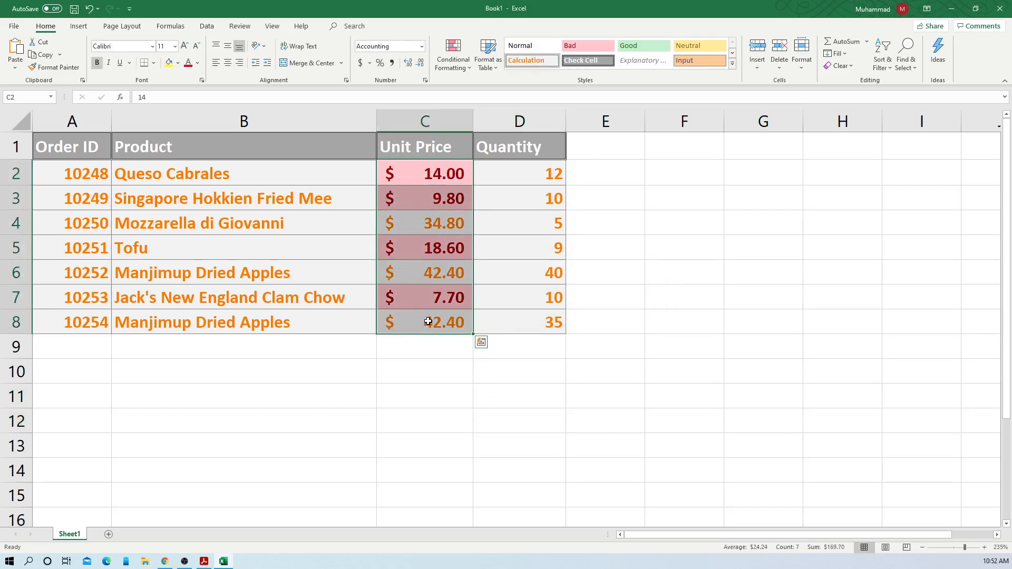
Highlight the unit prices in C2:C8 that are greater than $40 with Light Red Fill with Dark Red Text.
left_click(454, 59)
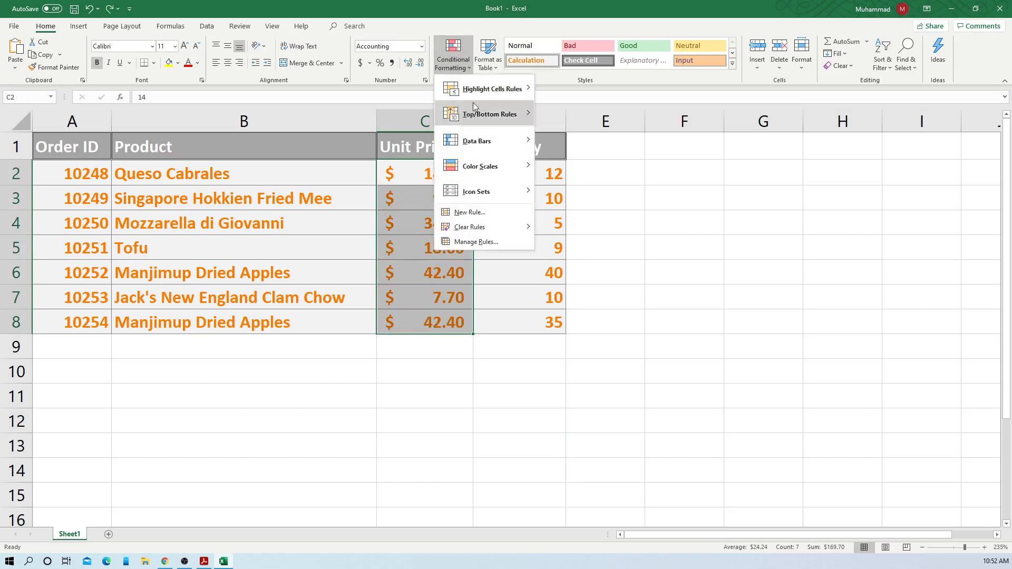
mouse_move(490, 90)
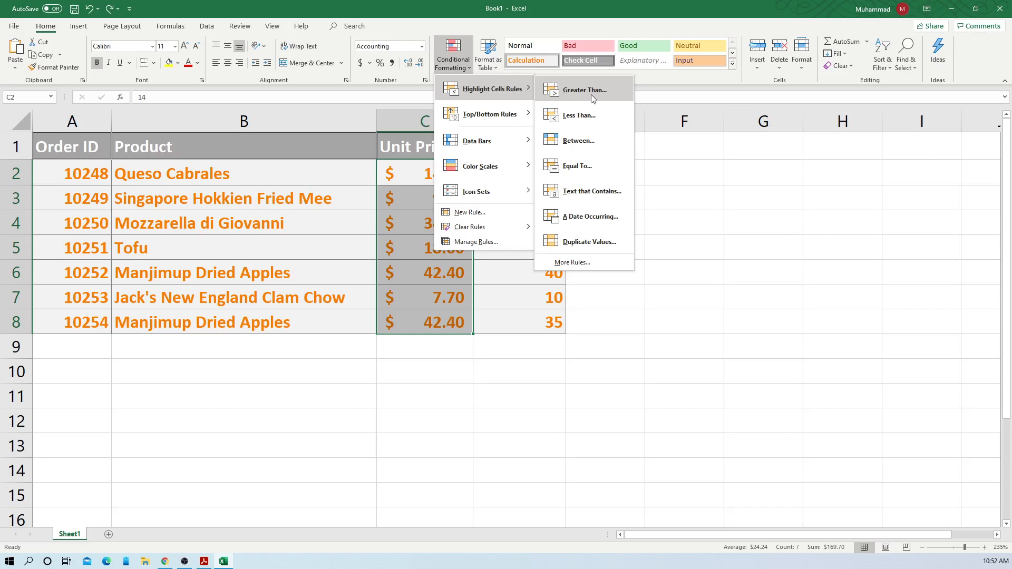
left_click(591, 93)
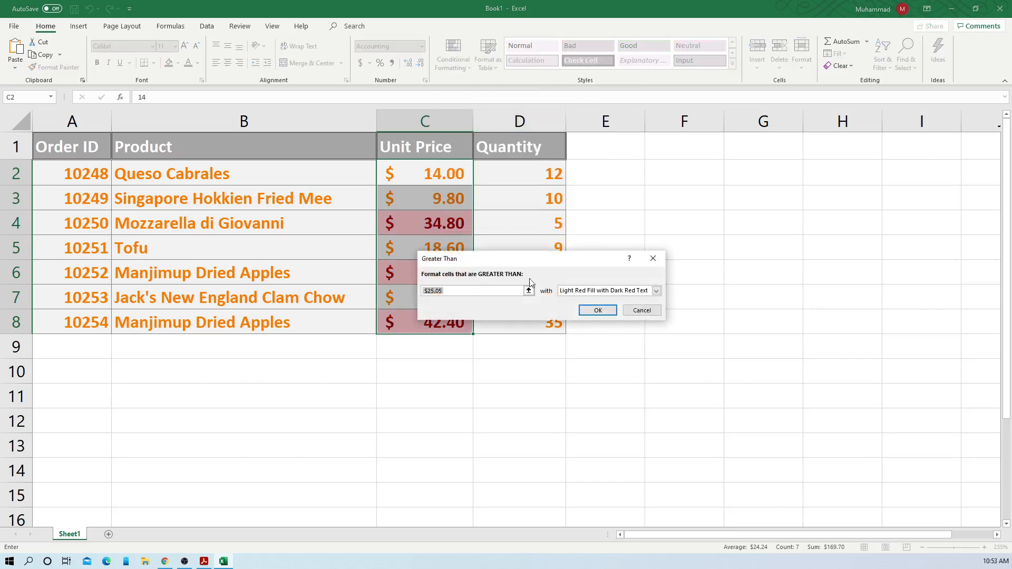
left_click(481, 291)
key("BackSpace")
key("BackSpace")
key("BackSpace")
key("BackSpace")
key("BackSpace")
type("40")
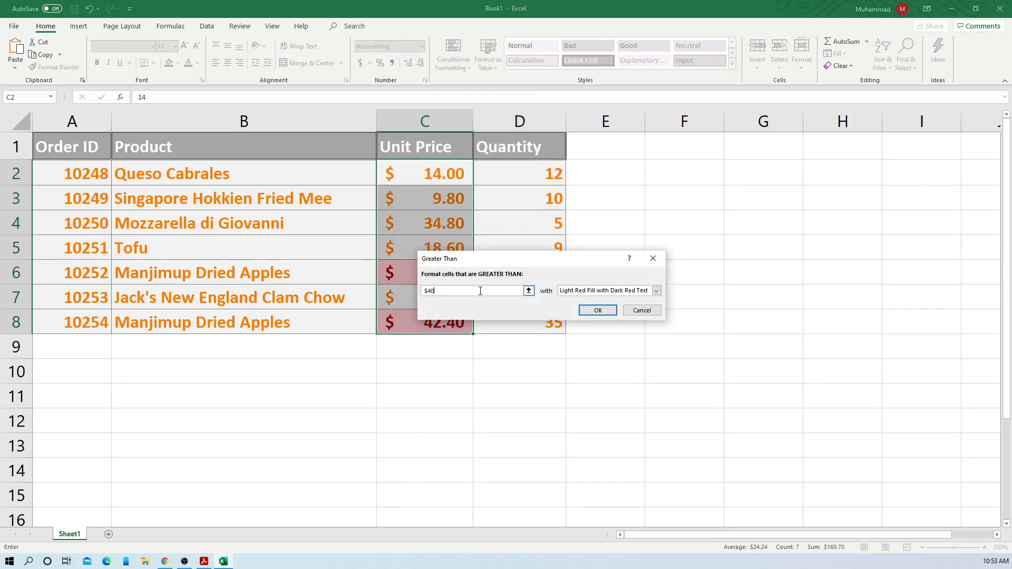
left_click(606, 312)
left_click(617, 335)
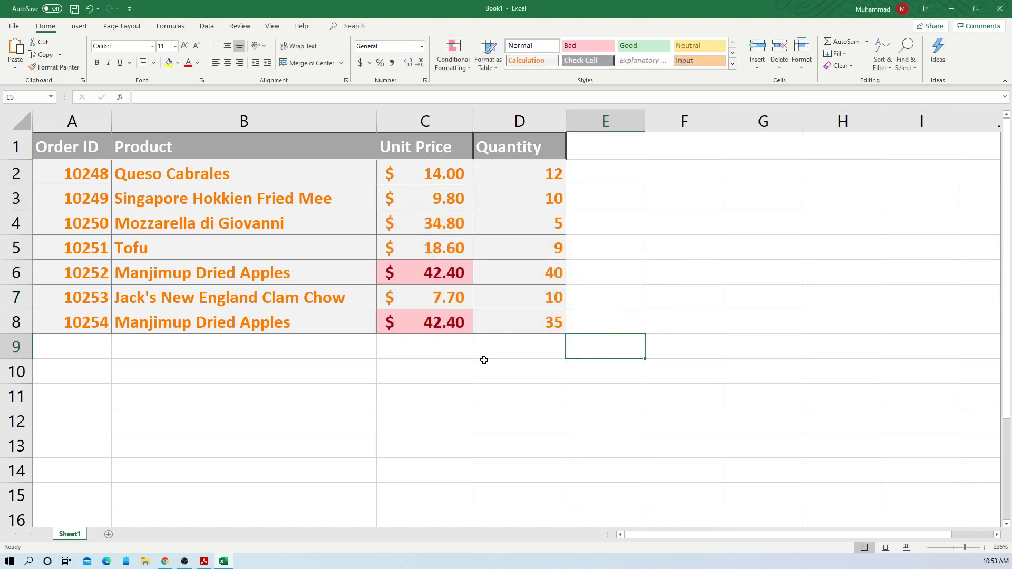
Check the highlighted unit prices in C6 and C8 and undo the greater-than-$40 rule.
left_click(427, 276)
left_click(421, 324)
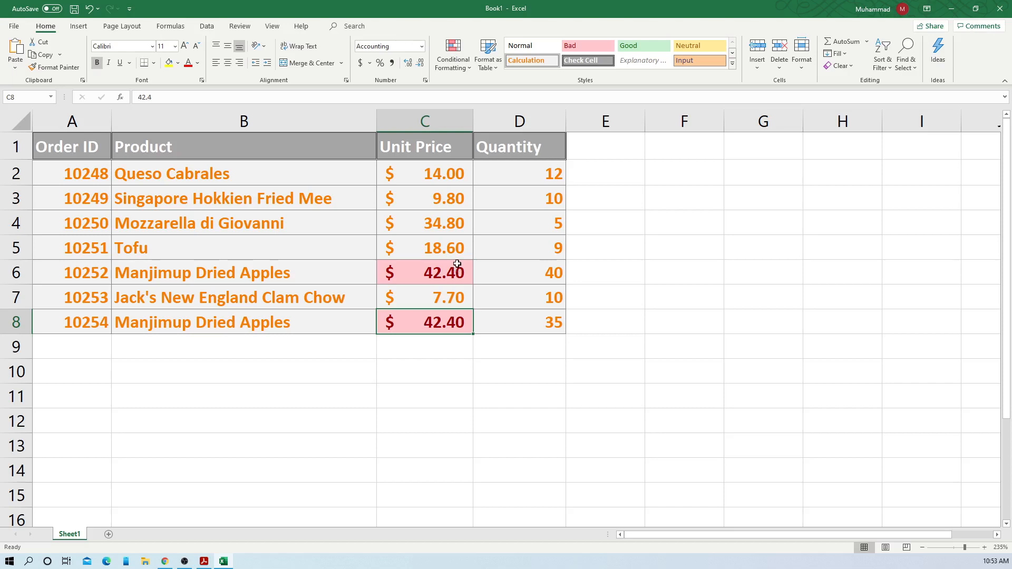
key("ctrl+z")
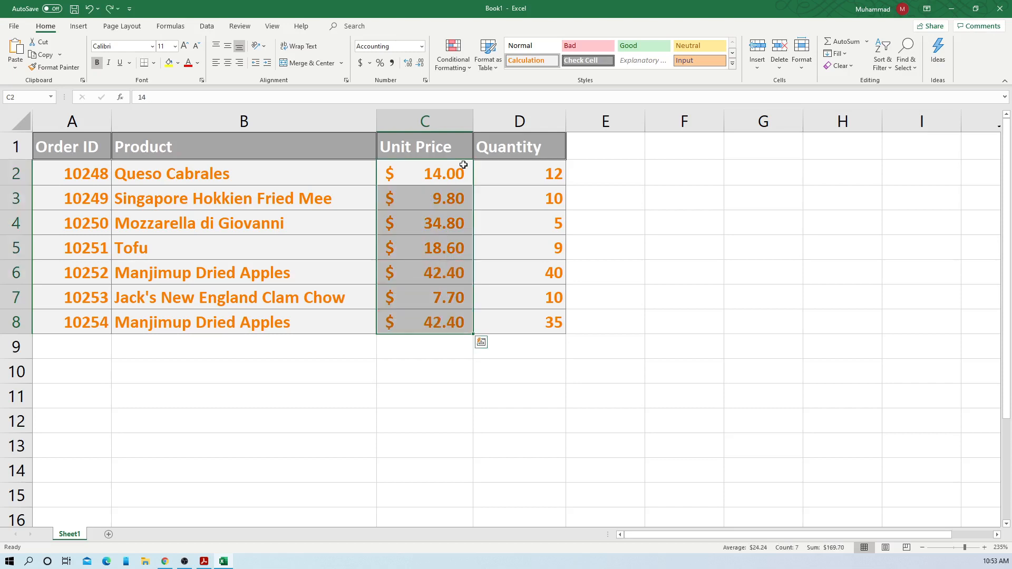
Highlight the unit prices in C2:C8 that are between $16 and $34 with Light Red Fill with Dark Red Text.
left_click(460, 67)
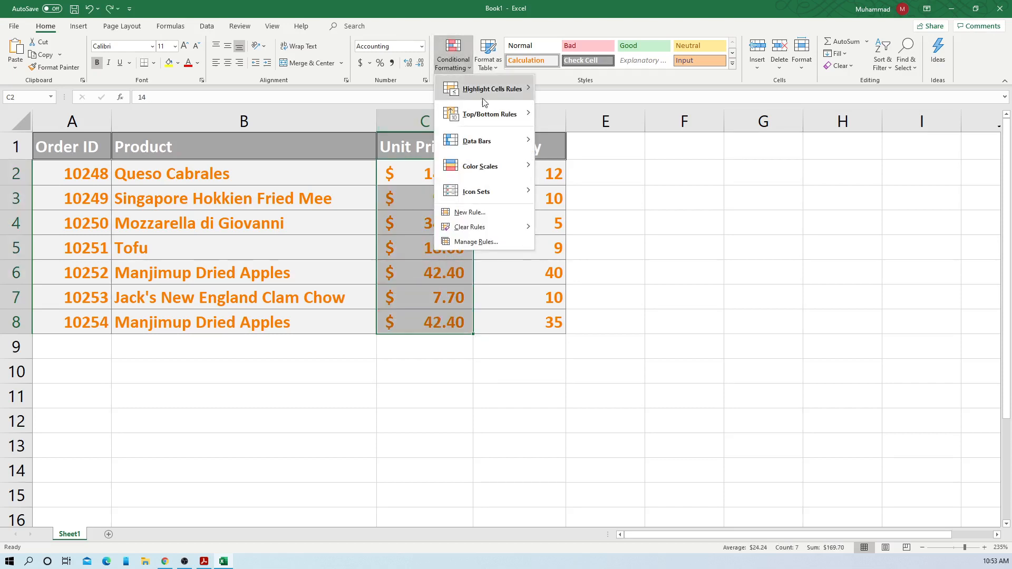
mouse_move(505, 112)
mouse_move(509, 90)
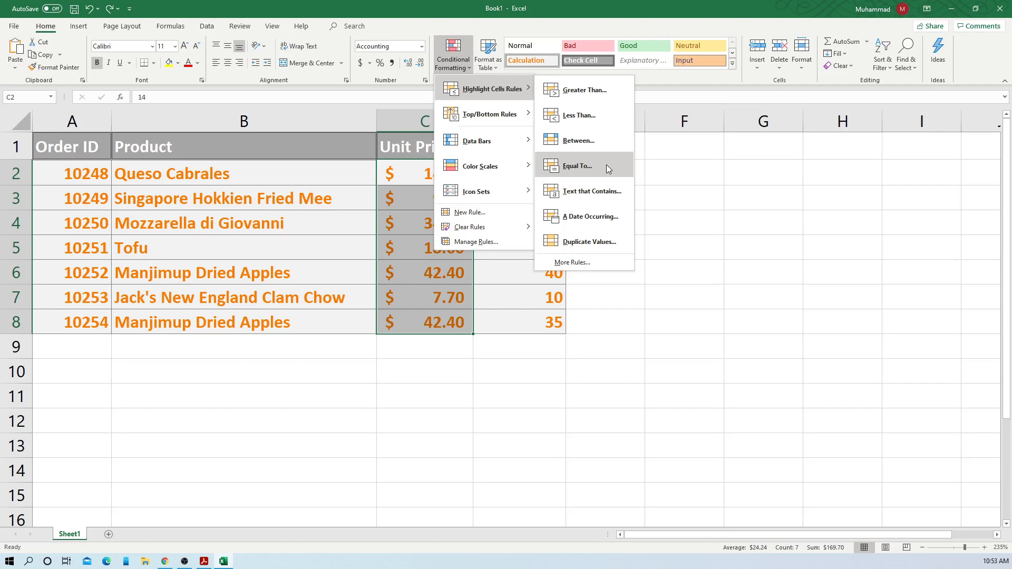
left_click(573, 144)
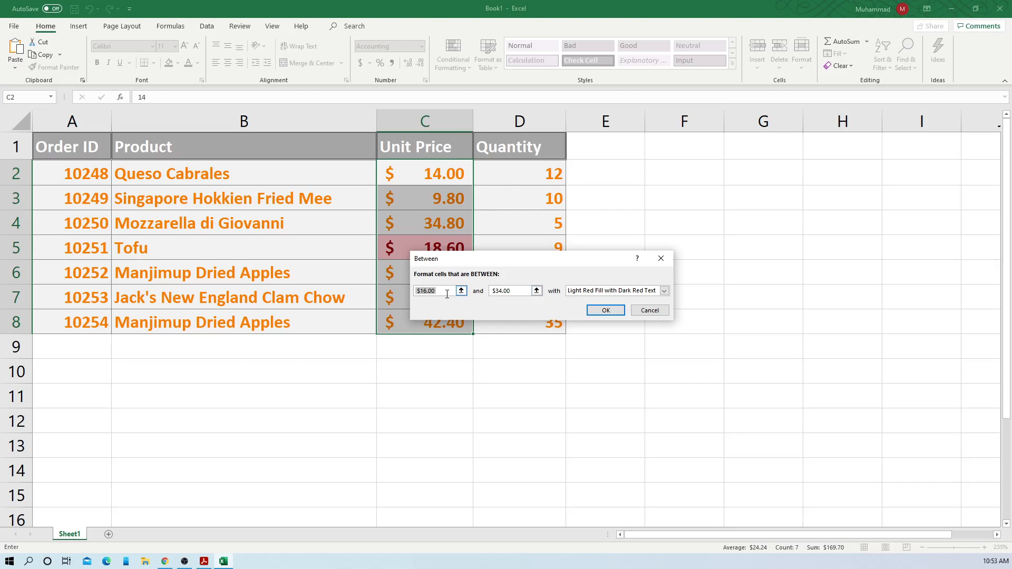
left_click(606, 310)
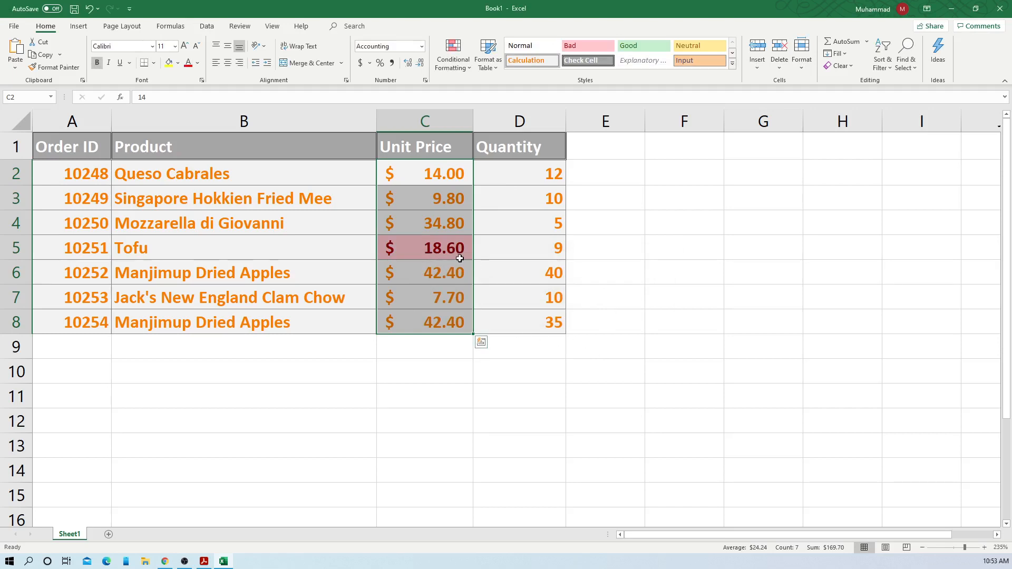
Highlight the unit prices in C2:C8 that are between $10 and $34 with Light Red Fill with Dark Red Text.
left_click(454, 55)
mouse_move(478, 91)
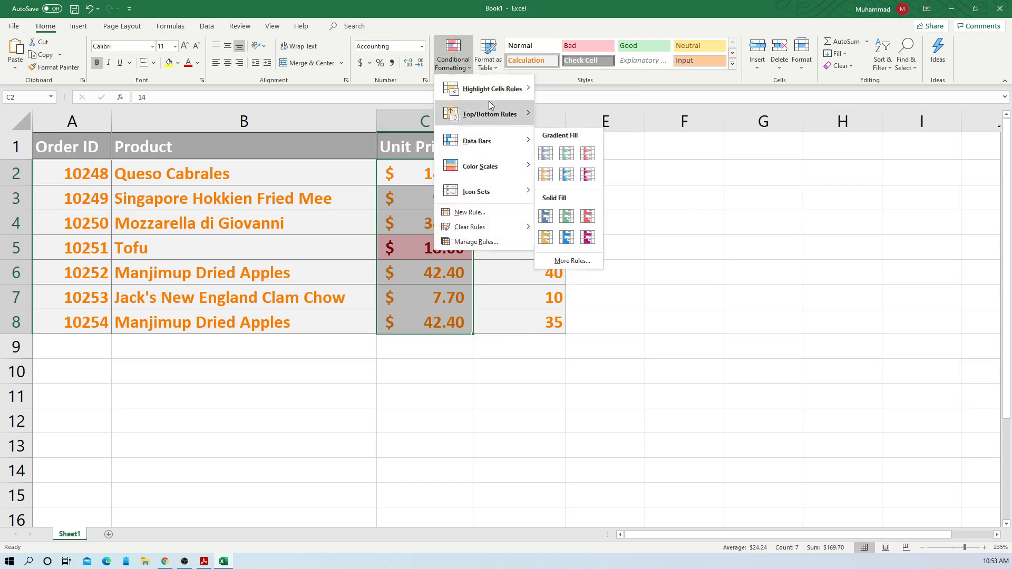
left_click(571, 146)
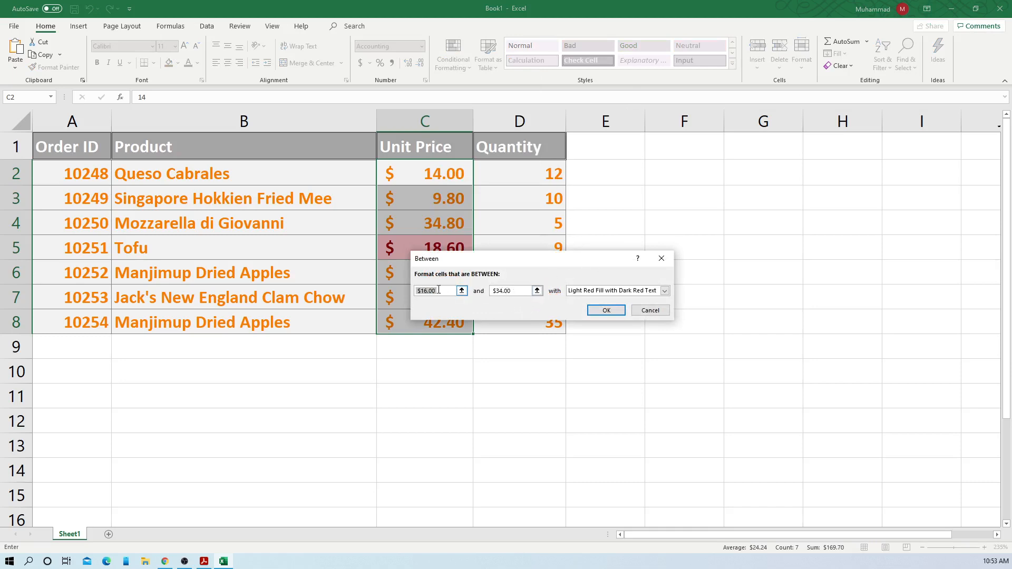
left_click_drag(438, 291, 429, 290)
type("25")
left_click_drag(511, 291, 495, 291)
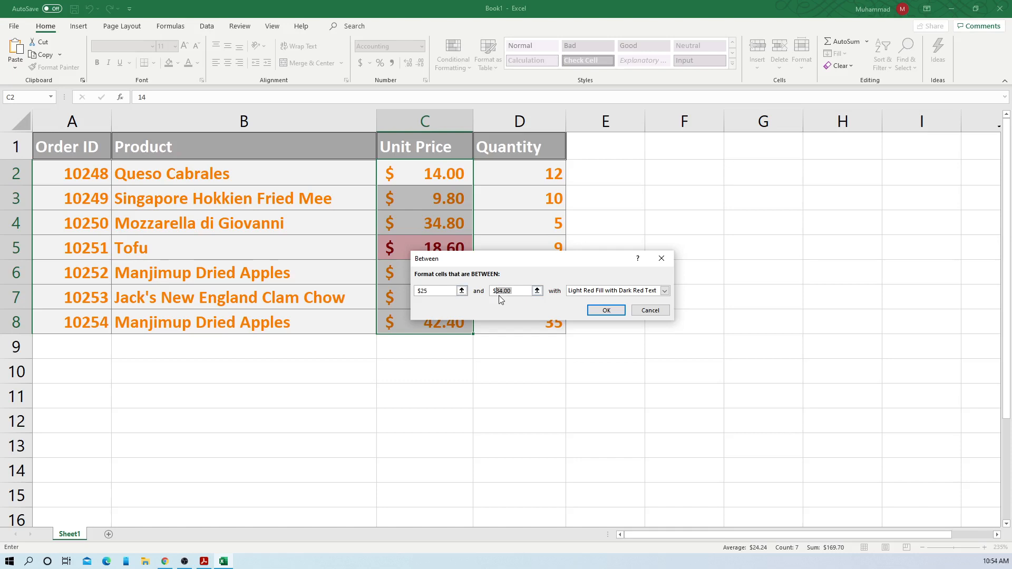
left_click(435, 291)
key("BackSpace")
key("BackSpace")
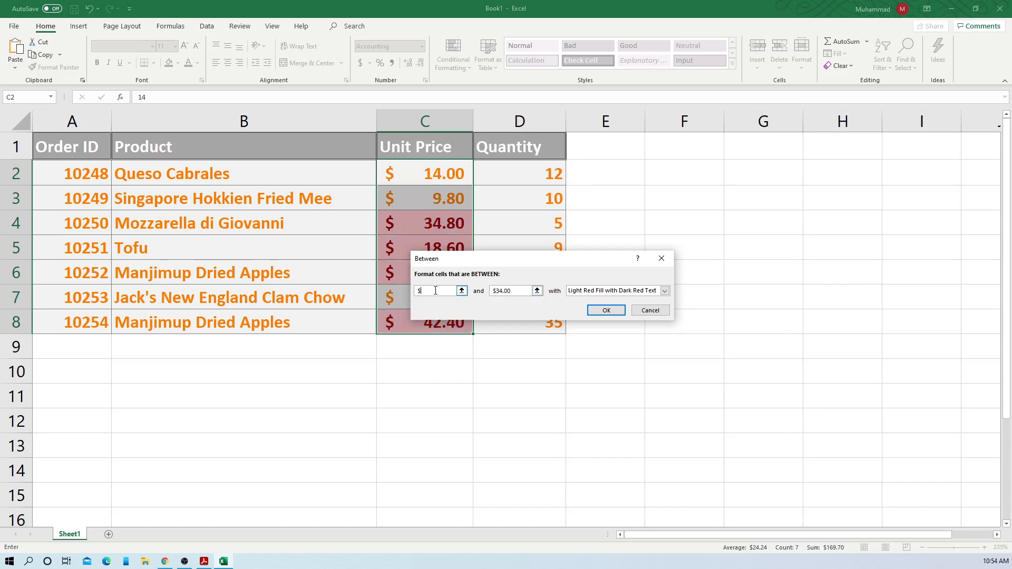
type("10")
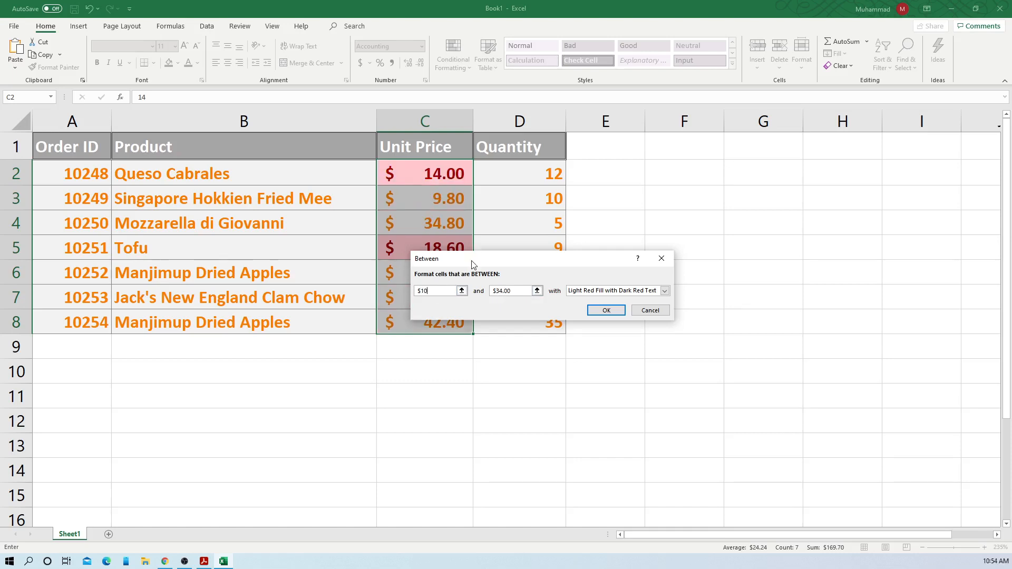
left_click_drag(469, 259, 646, 233)
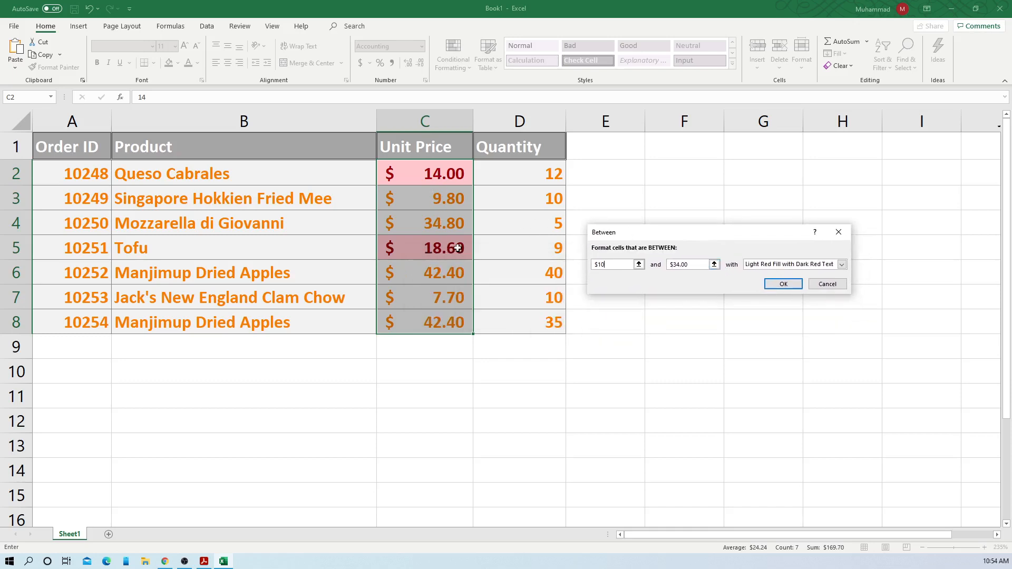
left_click(778, 285)
Check the highlighted unit prices and undo both between-values rules on C2:C8.
left_click(658, 364)
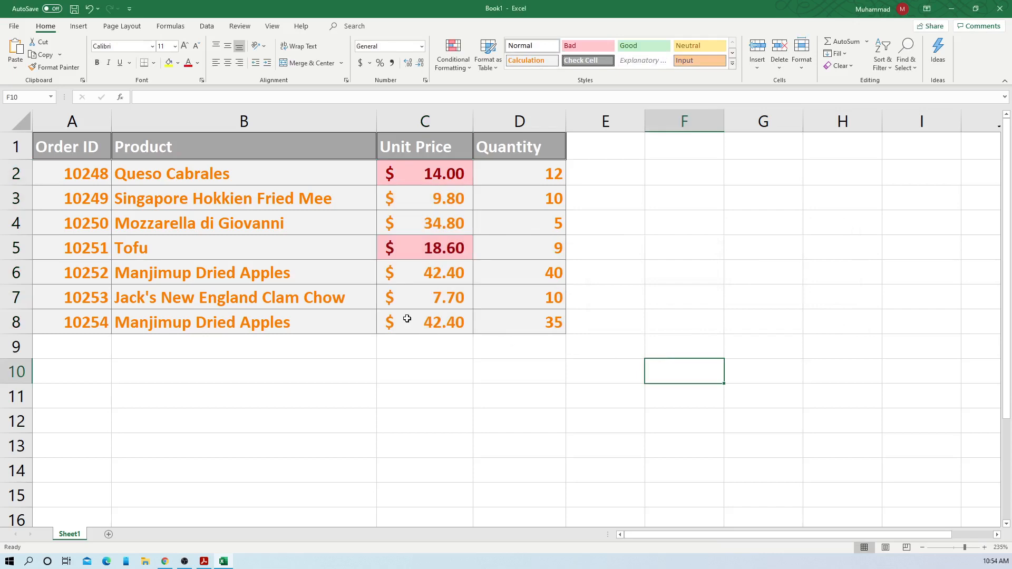
key("ctrl+z")
key("ctrl+z")
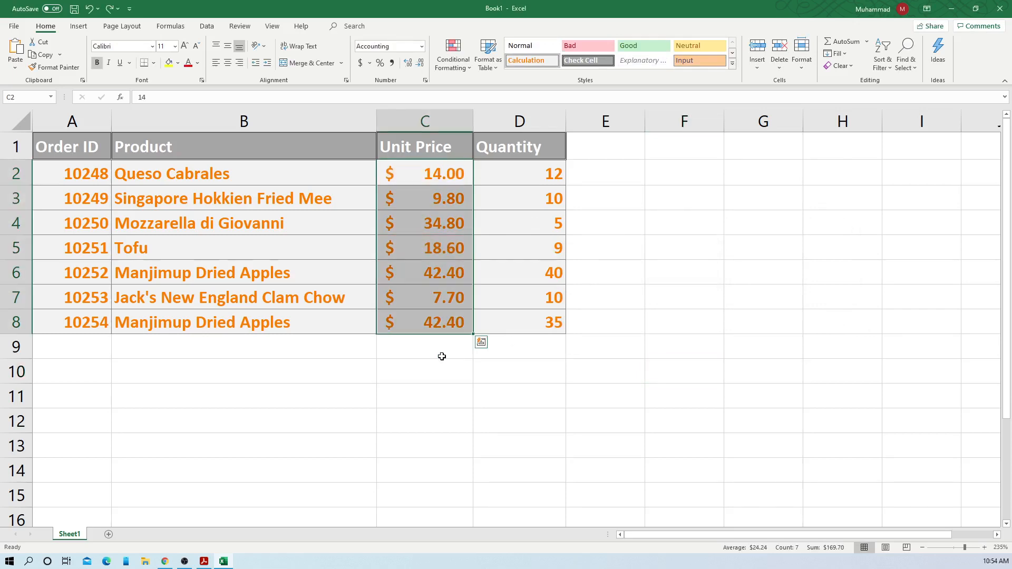
left_click(443, 361)
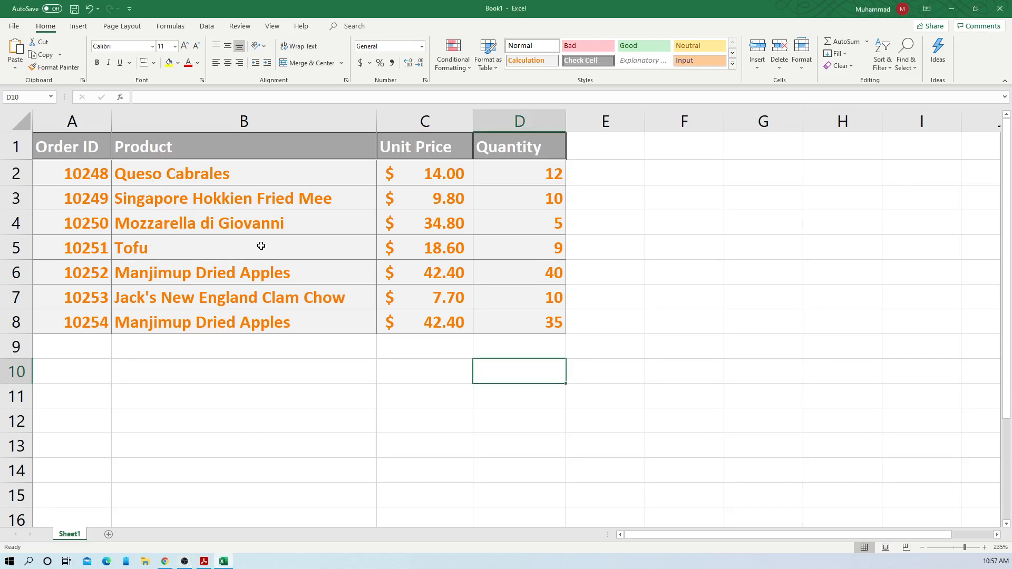
Zoom the sheet out to 175% and review the products and unit prices in B2:C8.
scroll(261, 245, "down", 3)
scroll(261, 246, "down", 1)
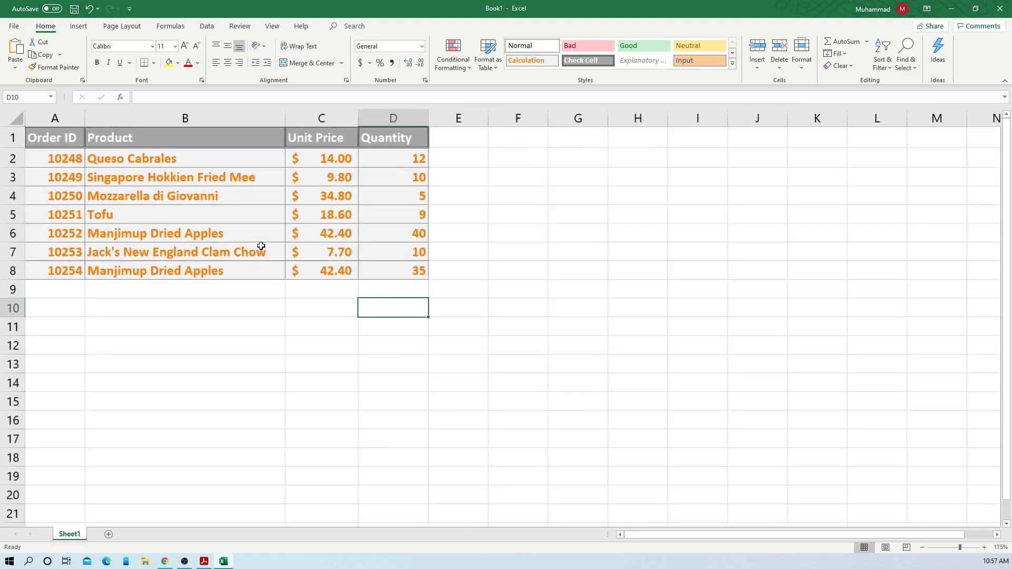
left_click_drag(151, 158, 296, 268)
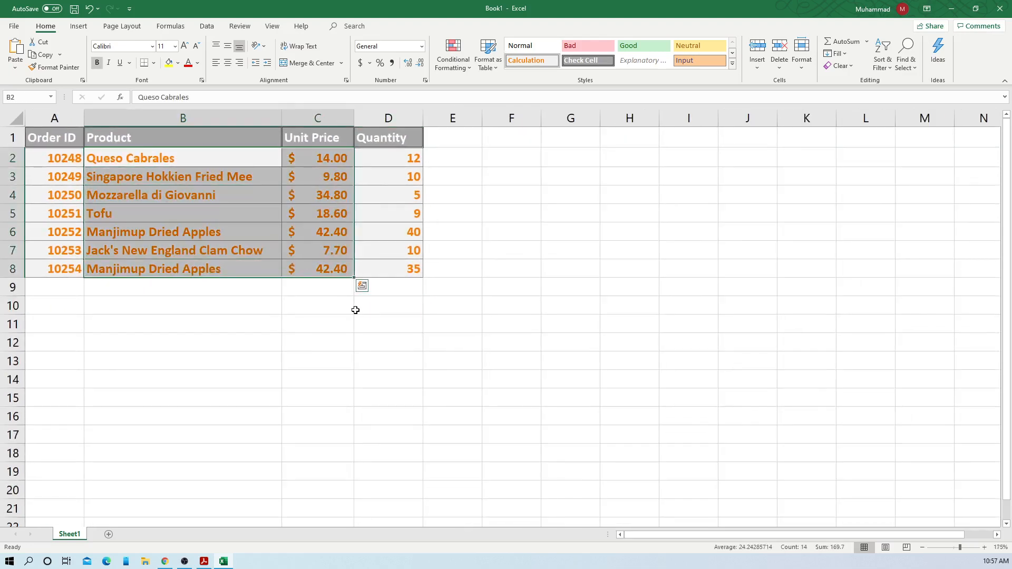
left_click_drag(323, 319, 321, 305)
left_click_drag(128, 160, 304, 264)
left_click(233, 236)
left_click_drag(190, 159, 304, 263)
left_click(307, 264)
Apply the Good cell style to the header row A1:D1.
left_click_drag(53, 138, 371, 138)
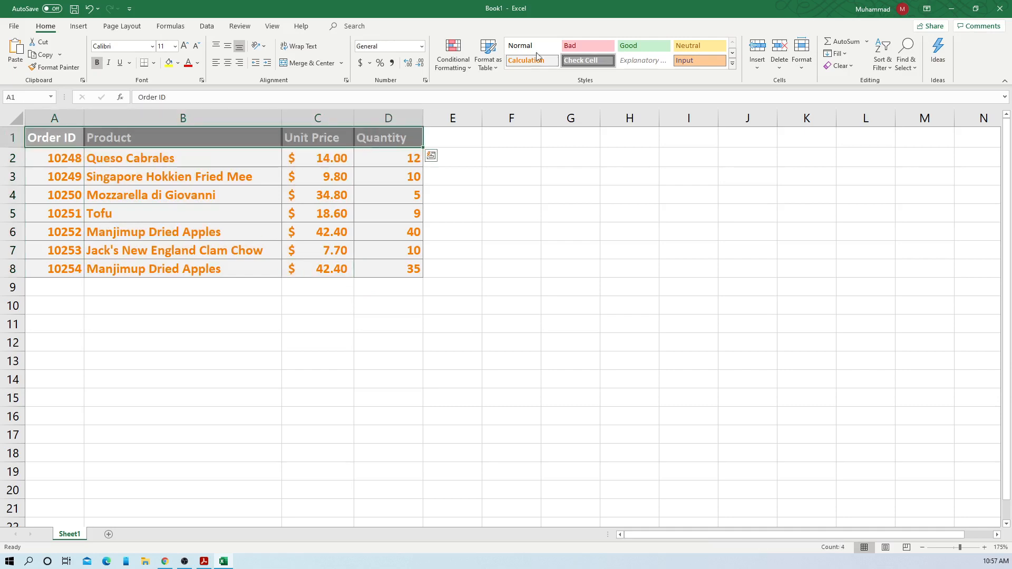
left_click(636, 49)
left_click(362, 266)
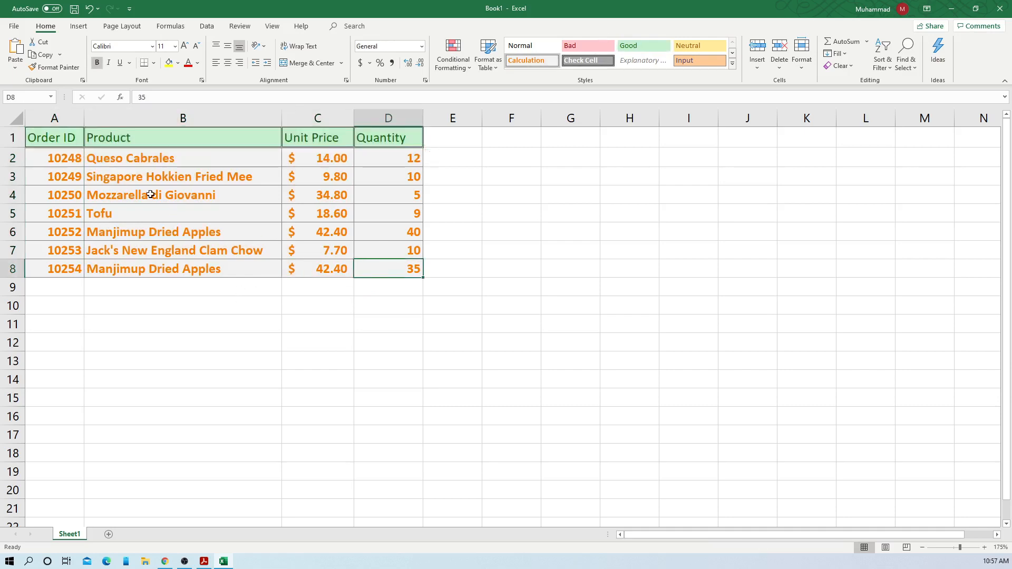
Insert a 2-D clustered column chart of the products and unit prices in B2:C8 and place it beside the table.
left_click_drag(147, 158, 310, 270)
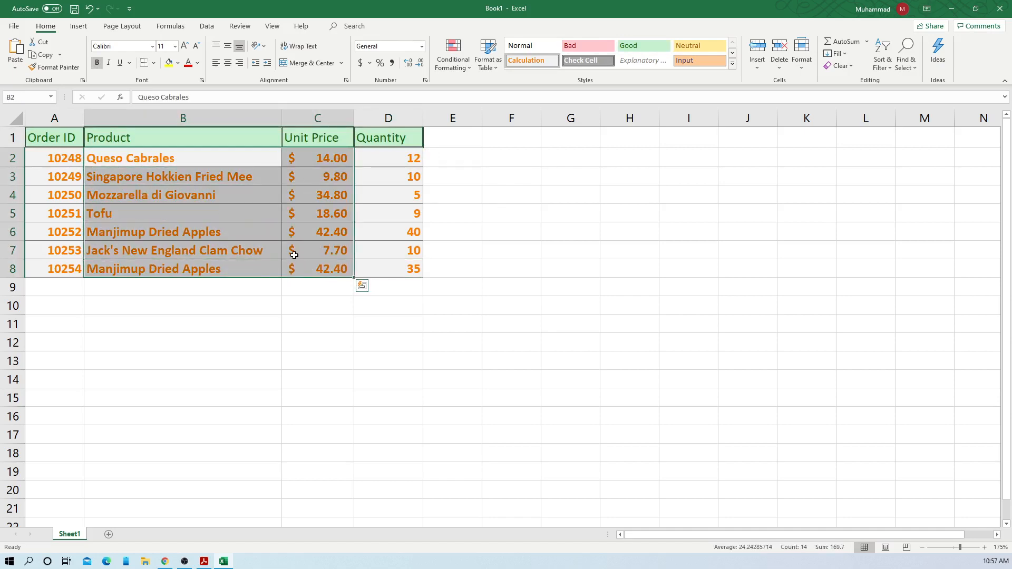
left_click(223, 318)
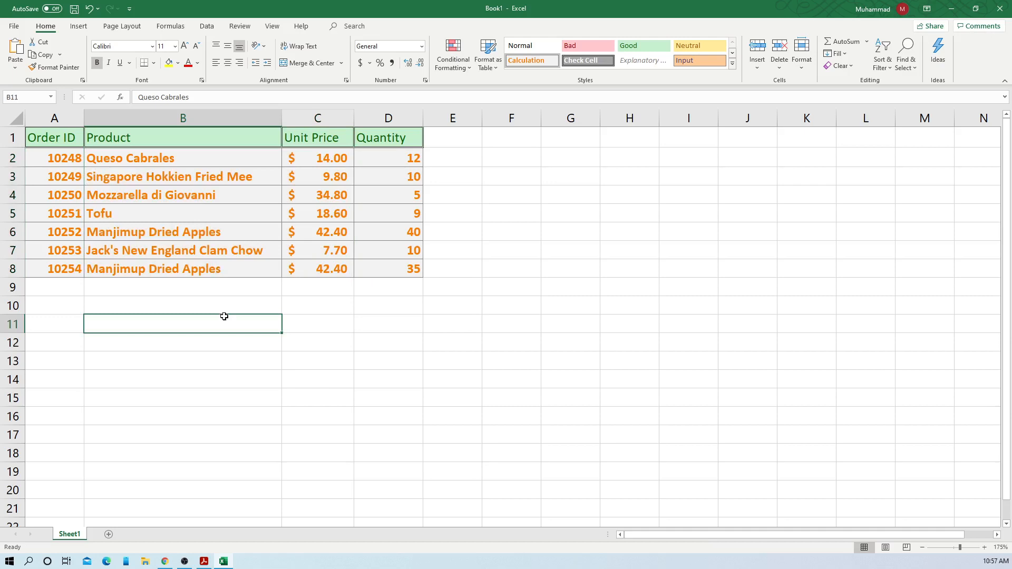
left_click(198, 159)
left_click_drag(226, 170, 315, 267)
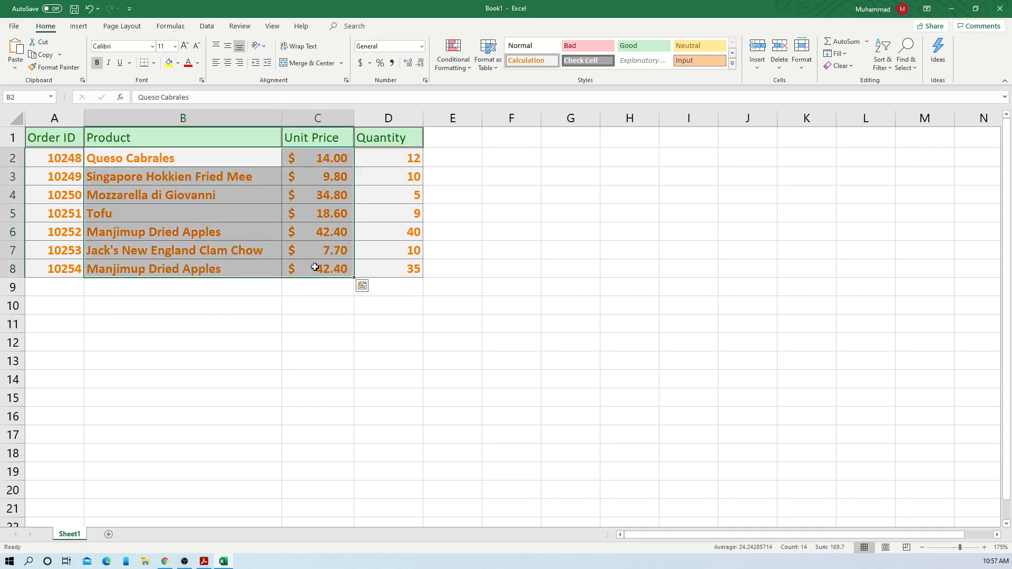
left_click(78, 27)
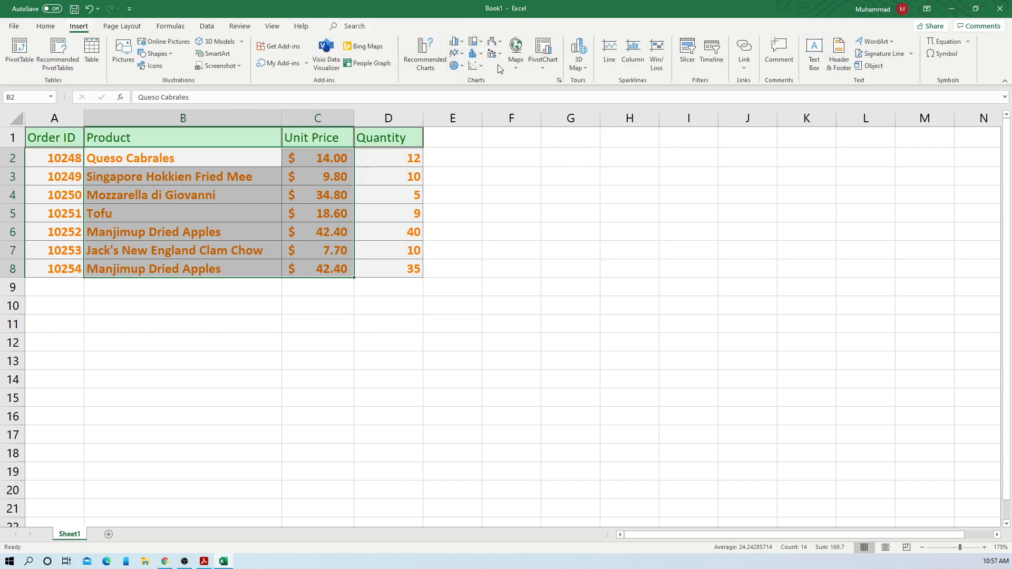
left_click(462, 46)
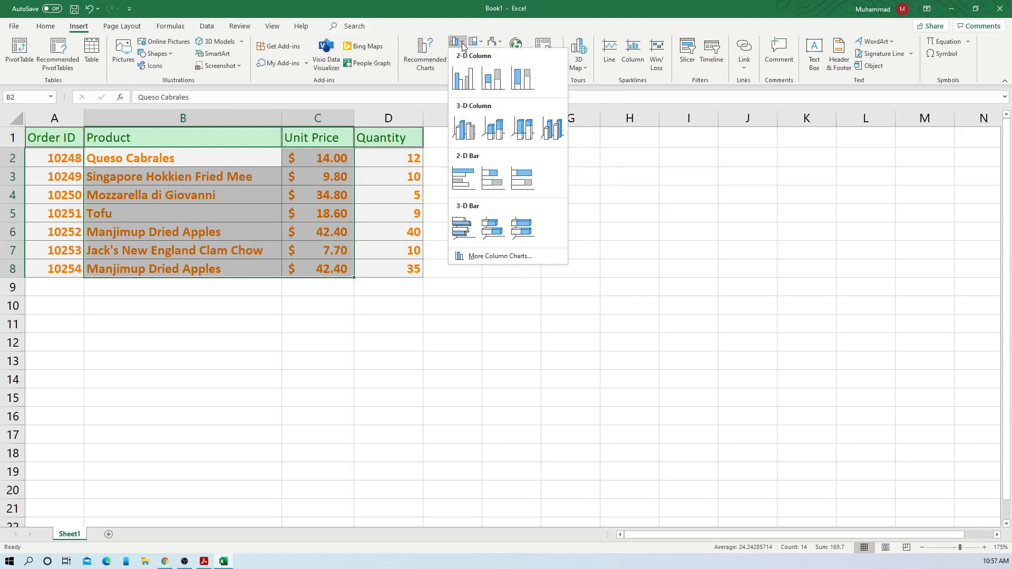
left_click(465, 78)
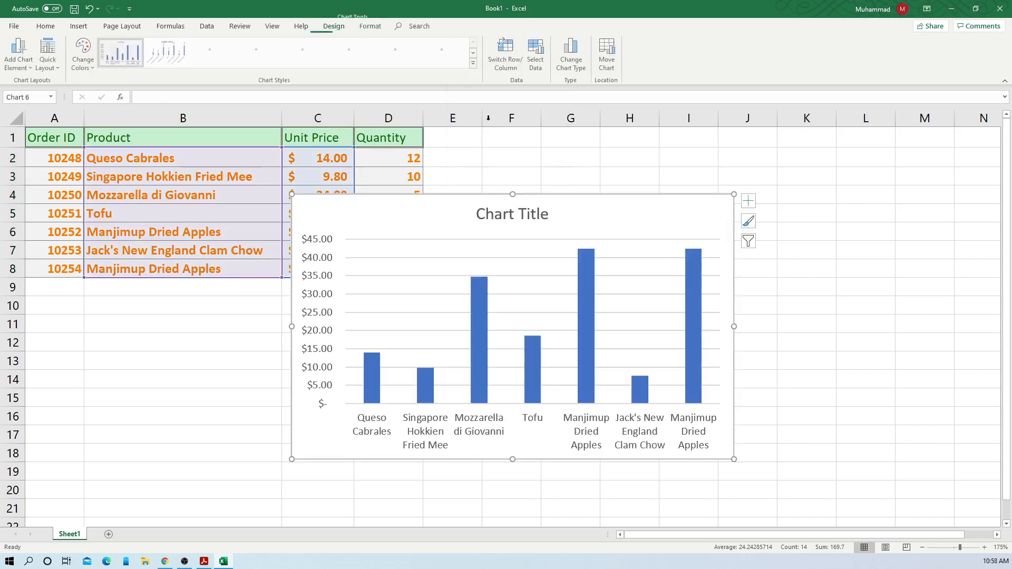
left_click_drag(564, 217, 730, 171)
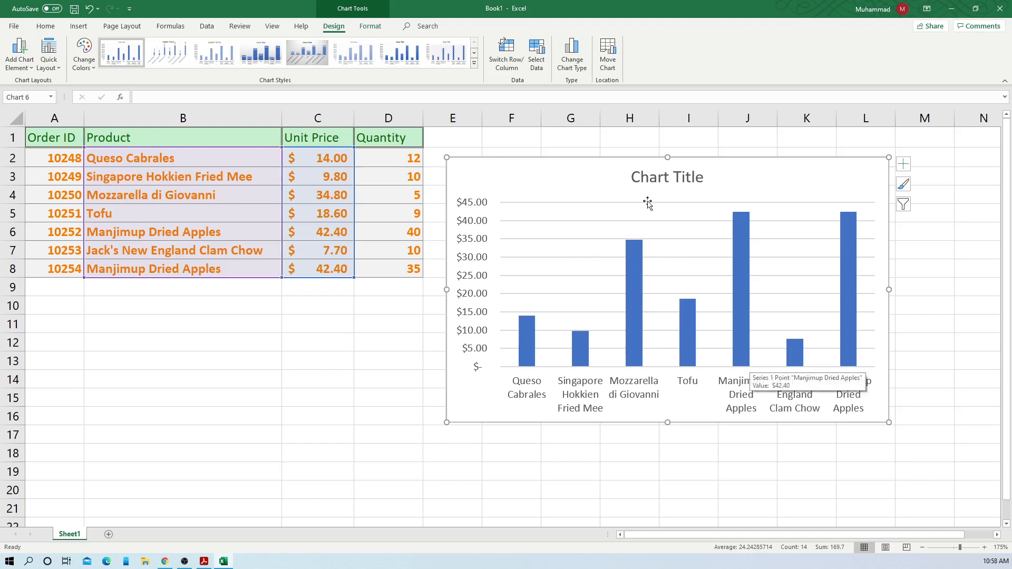
Replace the chart's title with "Tofu Resturant".
left_click(666, 179)
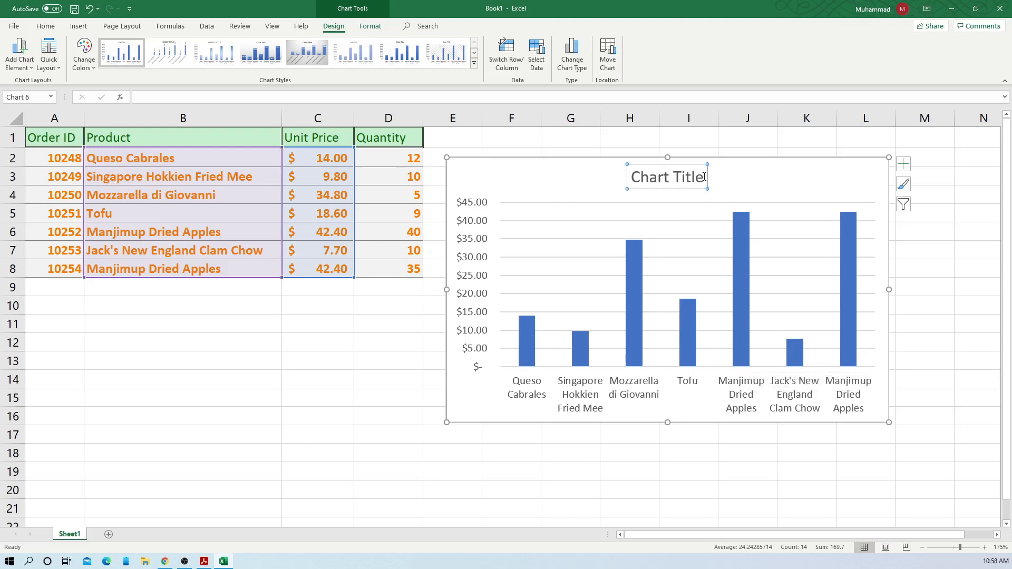
left_click(704, 177)
left_click_drag(702, 177, 621, 181)
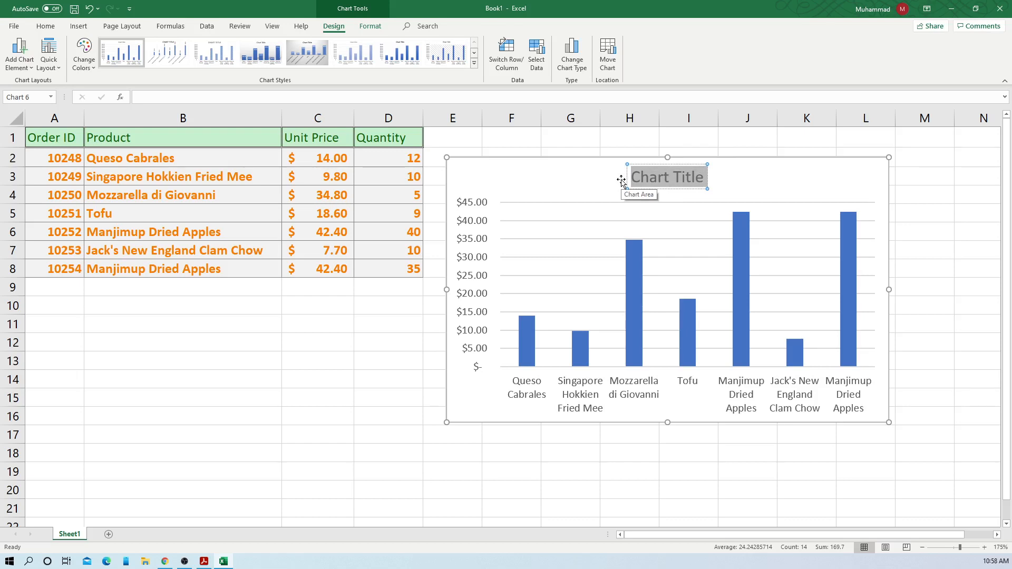
key("BackSpace")
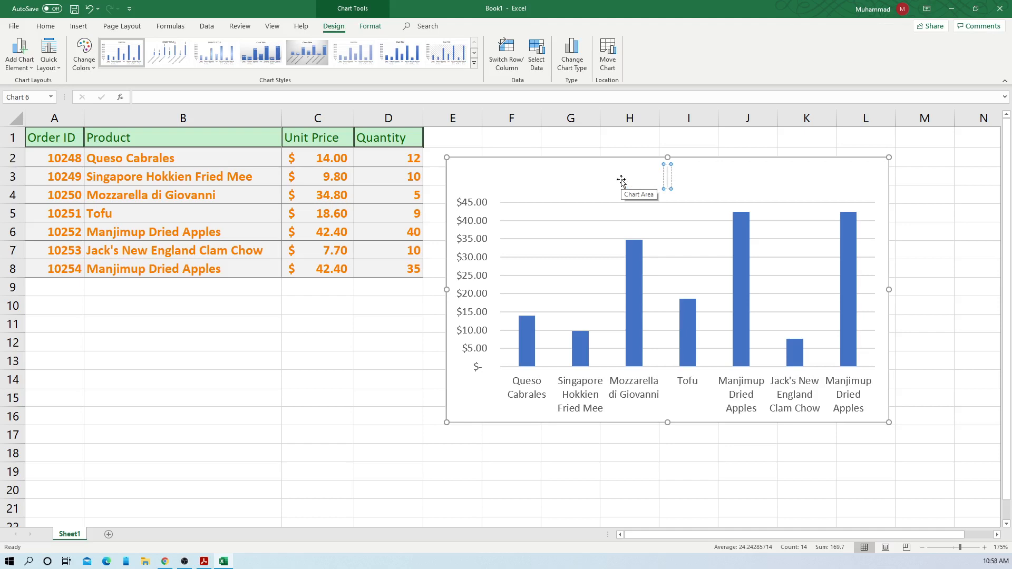
type("Tofu Restur")
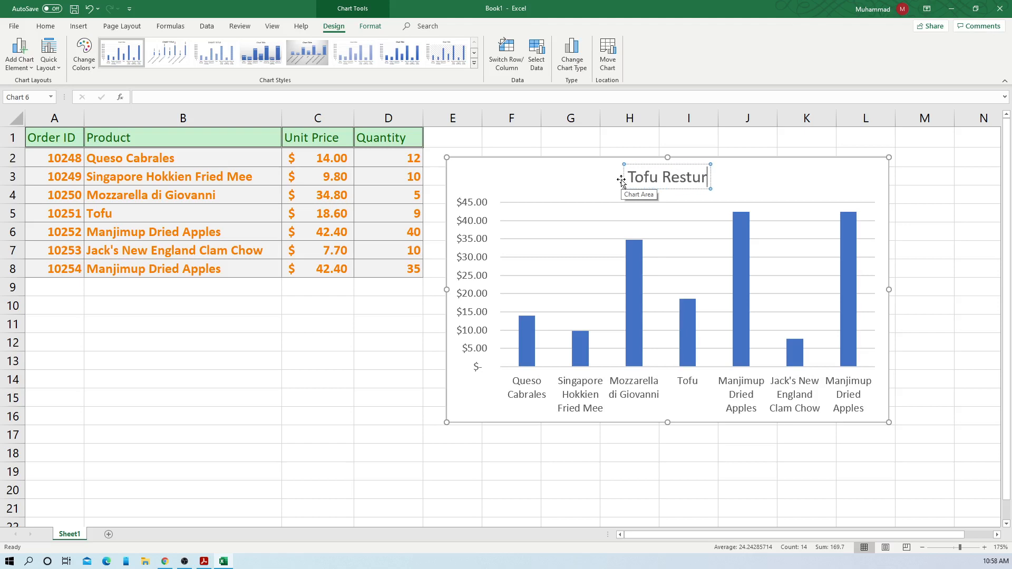
type("ant")
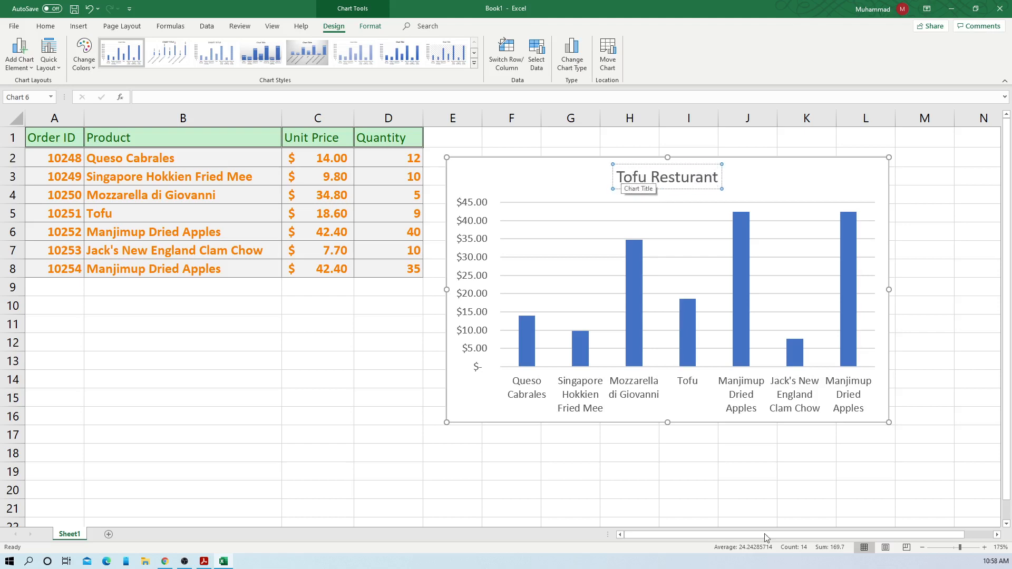
left_click(716, 488)
left_click(719, 201)
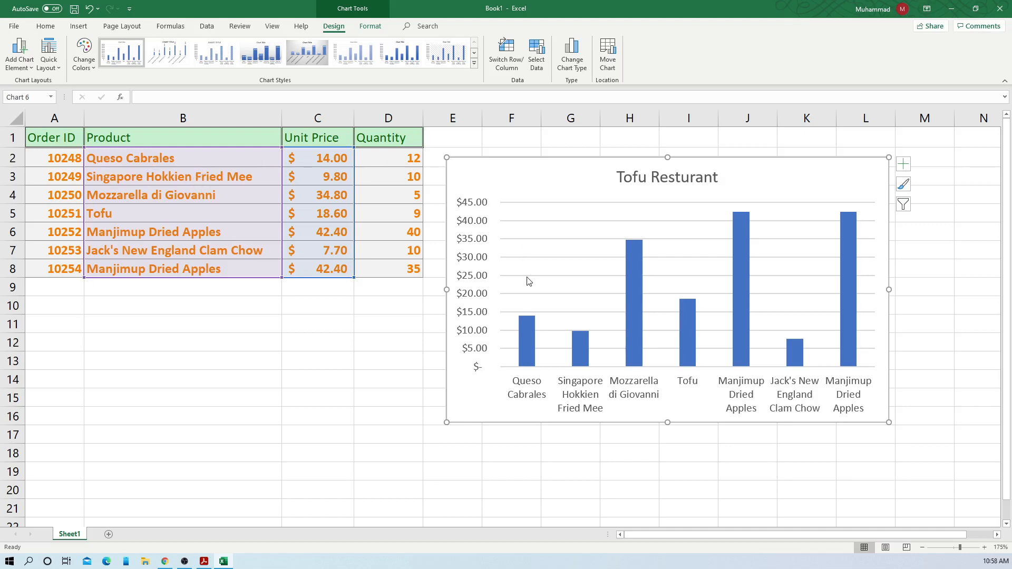
Compare the products and unit prices in B2:C8 with the corresponding columns of the chart.
left_click(144, 162)
left_click_drag(138, 160, 288, 158)
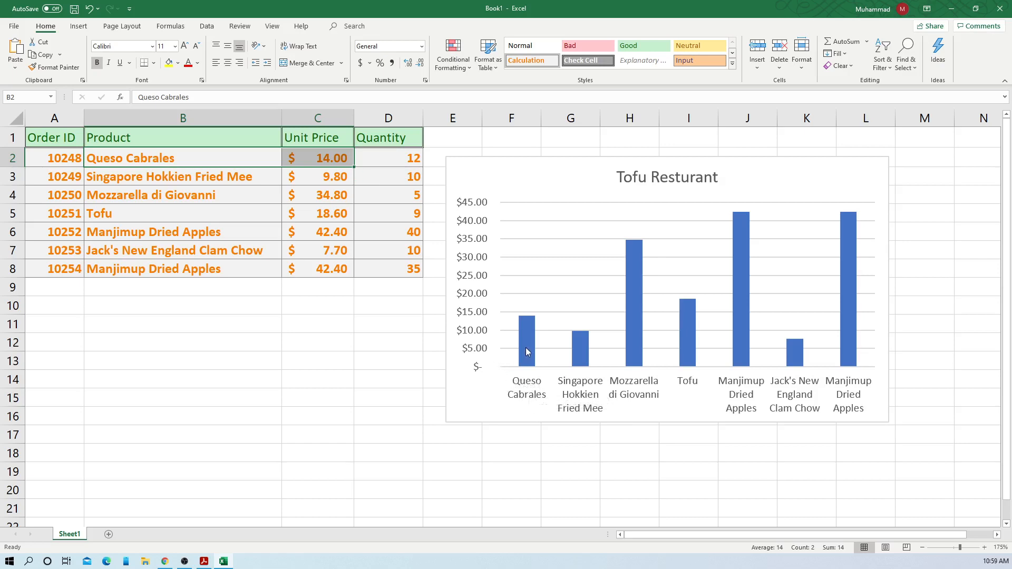
mouse_move(526, 320)
left_click_drag(319, 339, 319, 327)
left_click_drag(310, 157, 321, 271)
left_click(319, 299)
left_click_drag(187, 168, 332, 265)
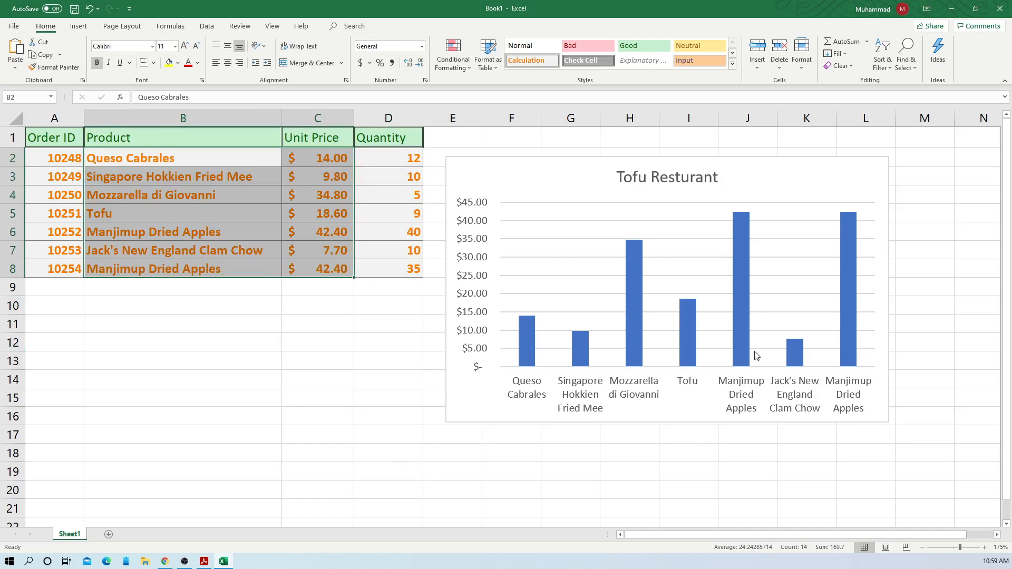
left_click(709, 390)
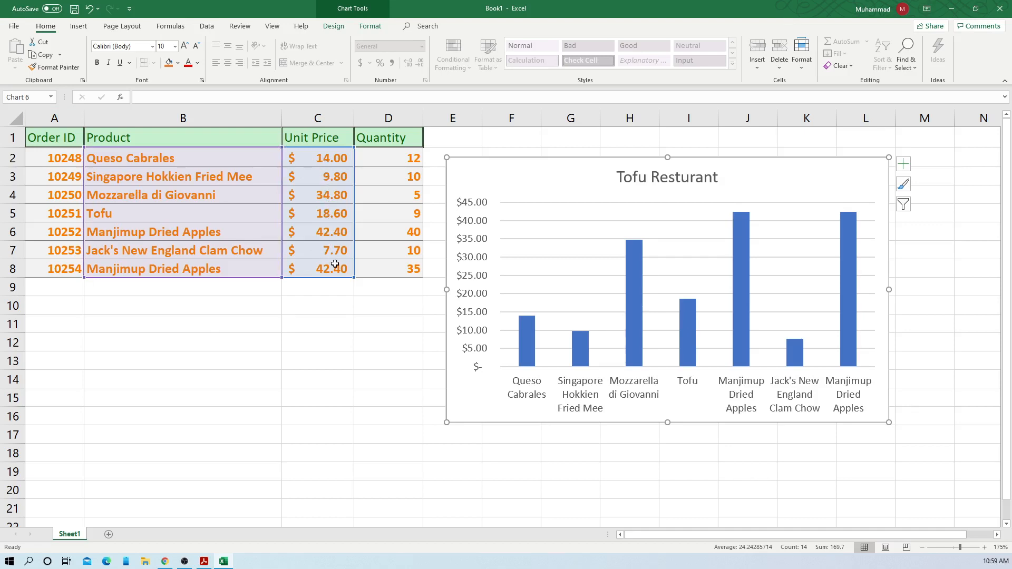
Check the unit prices of Manjimup Dried Apples and Jack's New England Clam Chow in the table against the chart's columns.
left_click(335, 236)
left_click(332, 267)
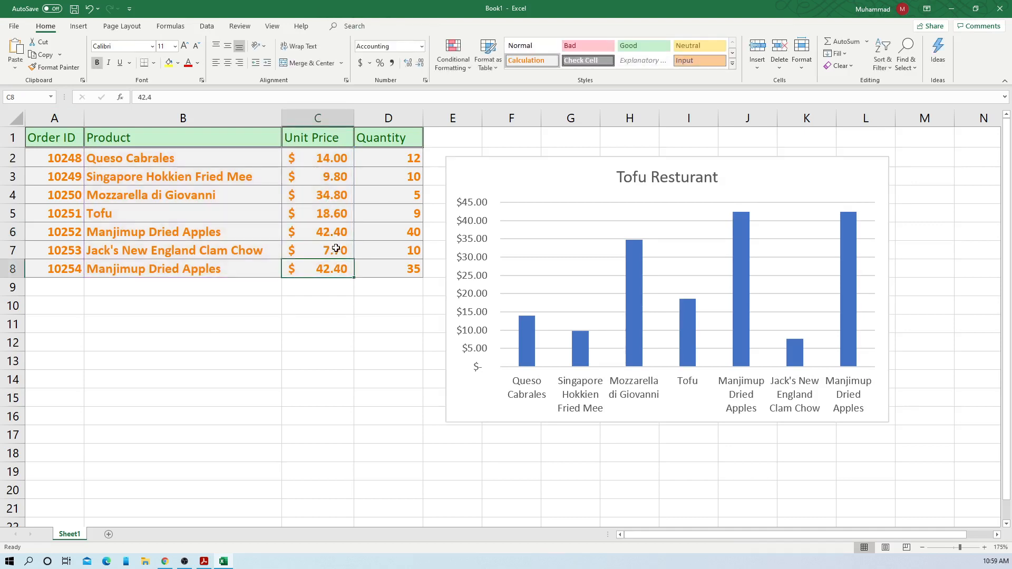
left_click_drag(195, 232, 298, 232)
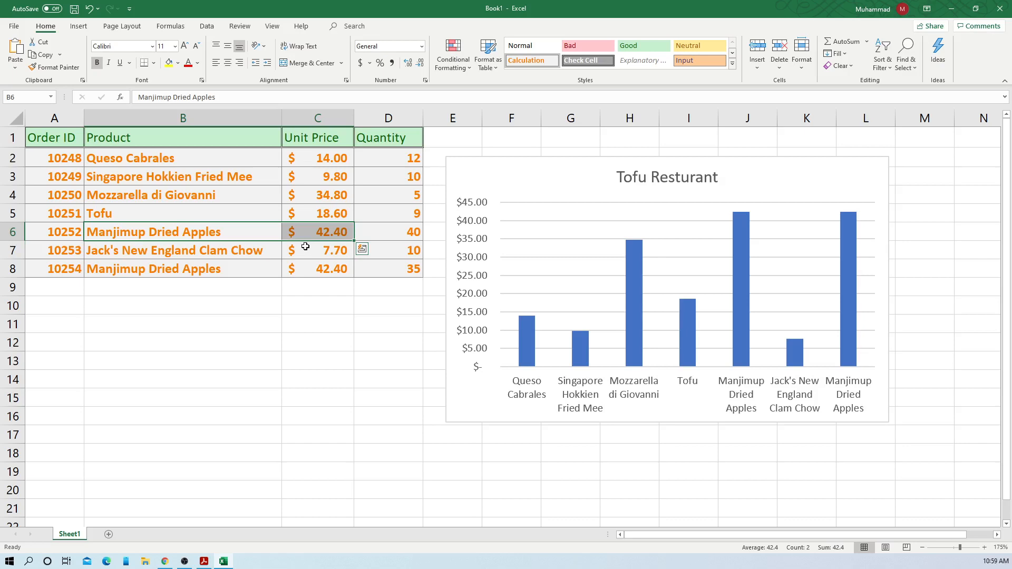
left_click(300, 254)
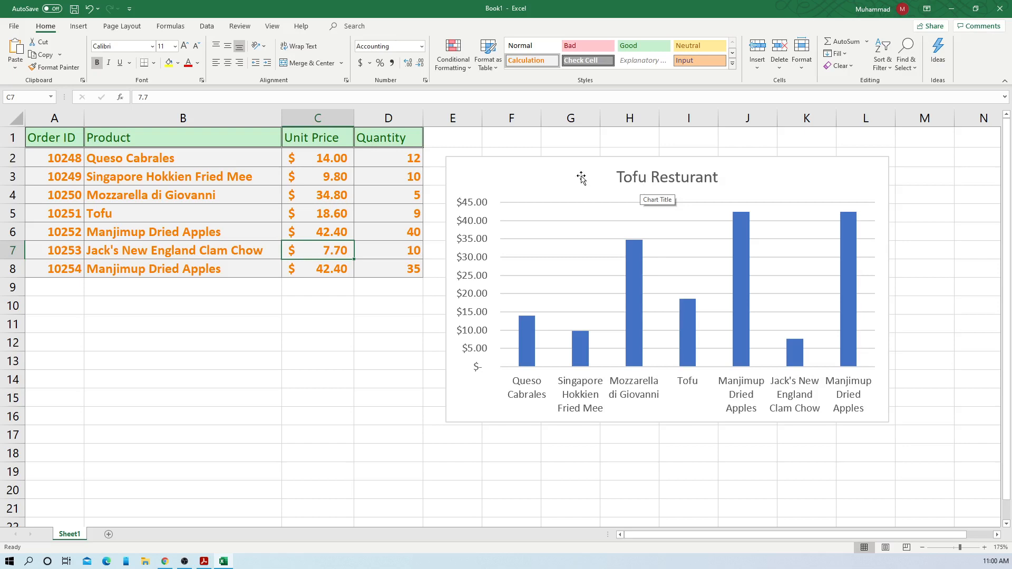
Change the column chart to a 2-D pie and apply the gray gradient chart style with percentage labels and a product legend.
left_click(530, 175)
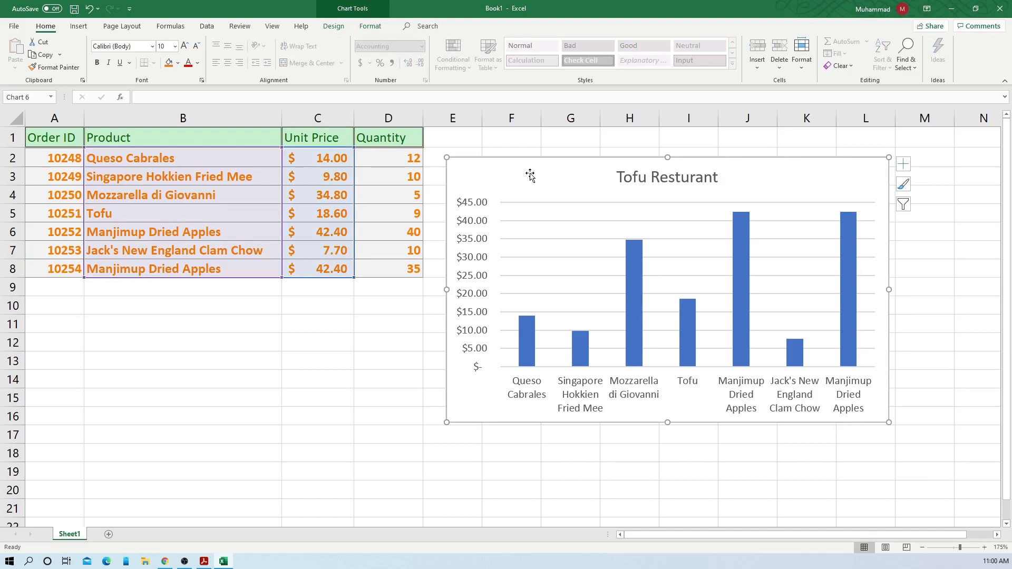
left_click(79, 26)
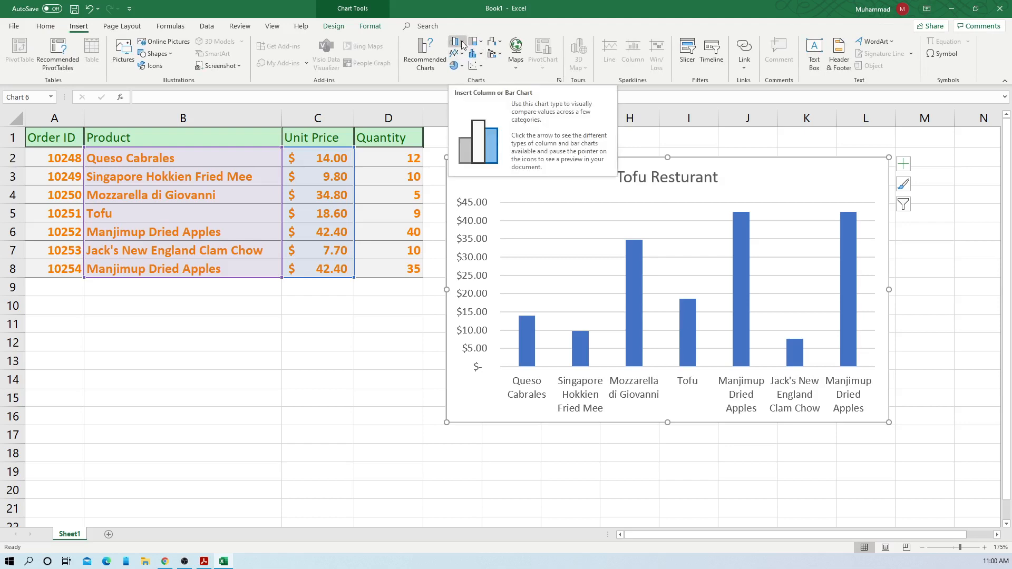
left_click(462, 67)
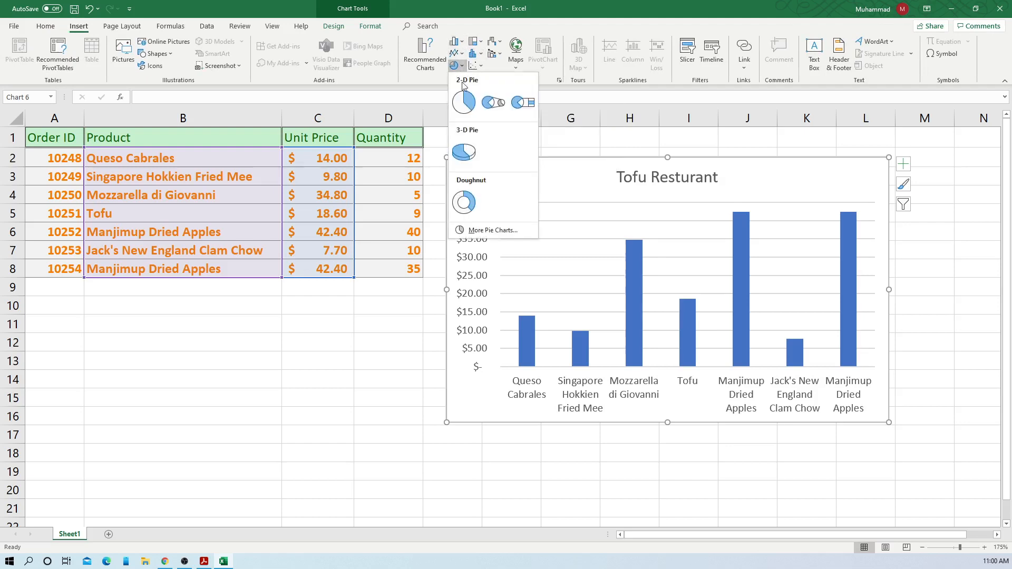
left_click(466, 104)
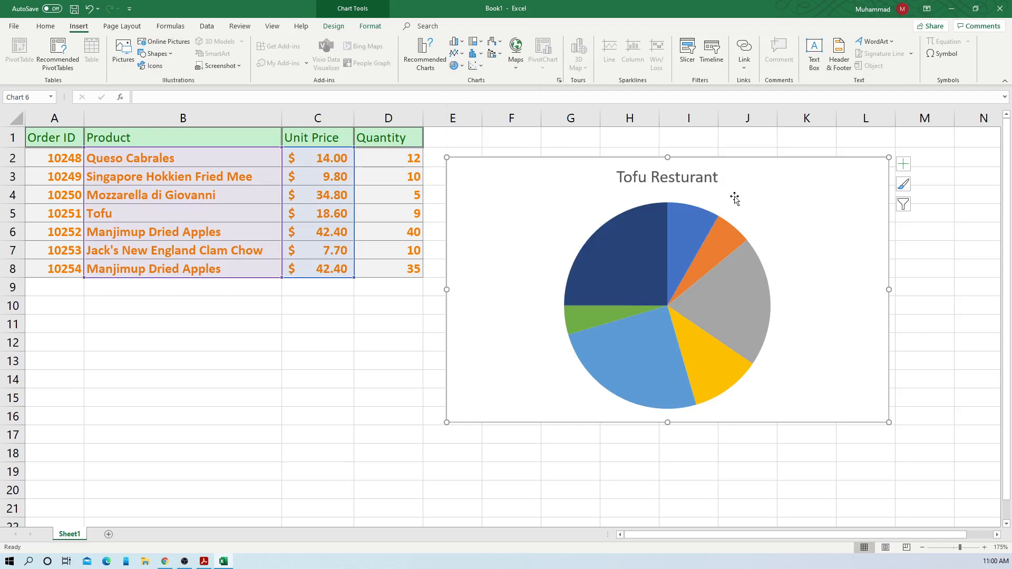
left_click(334, 28)
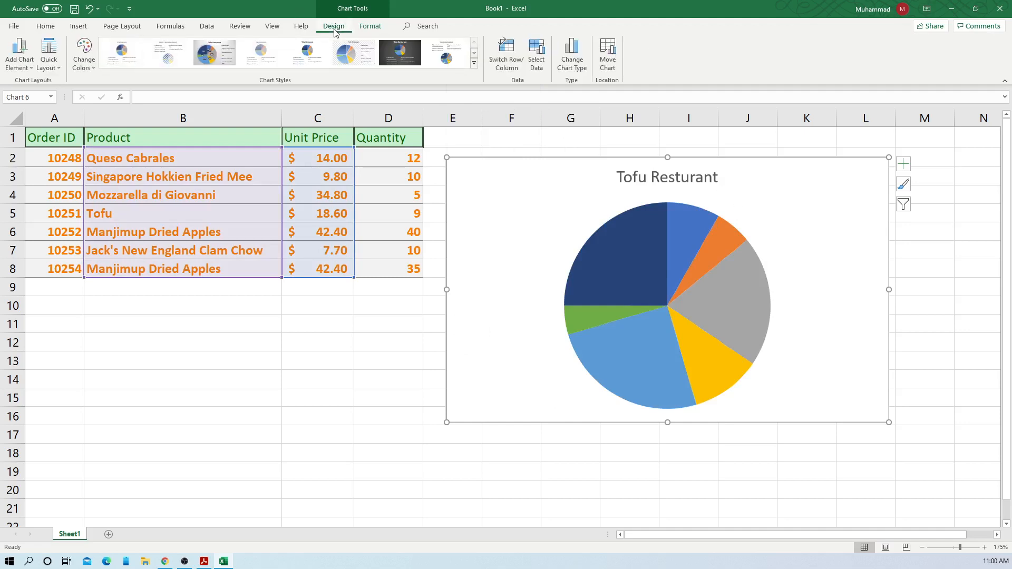
left_click(222, 50)
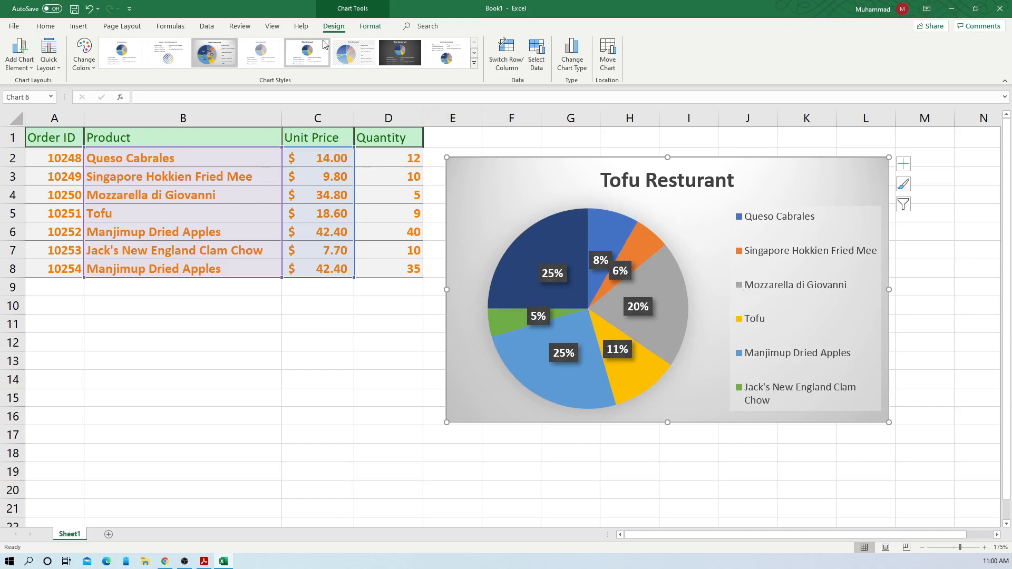
Delete the pie chart and insert a 2-D clustered column chart of the products and unit prices in B2:C8 beside the table.
left_click(79, 27)
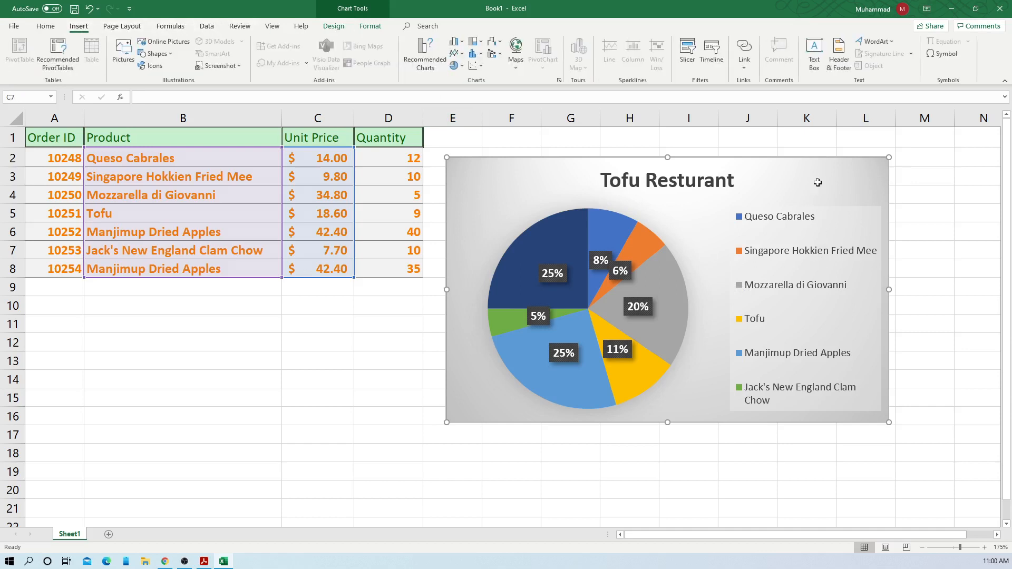
key("Delete")
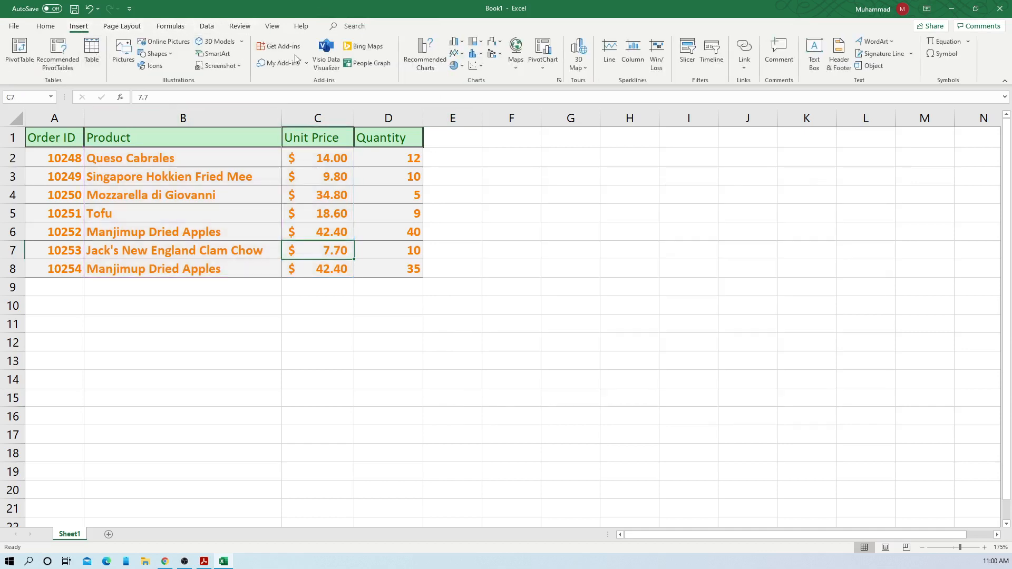
left_click(460, 45)
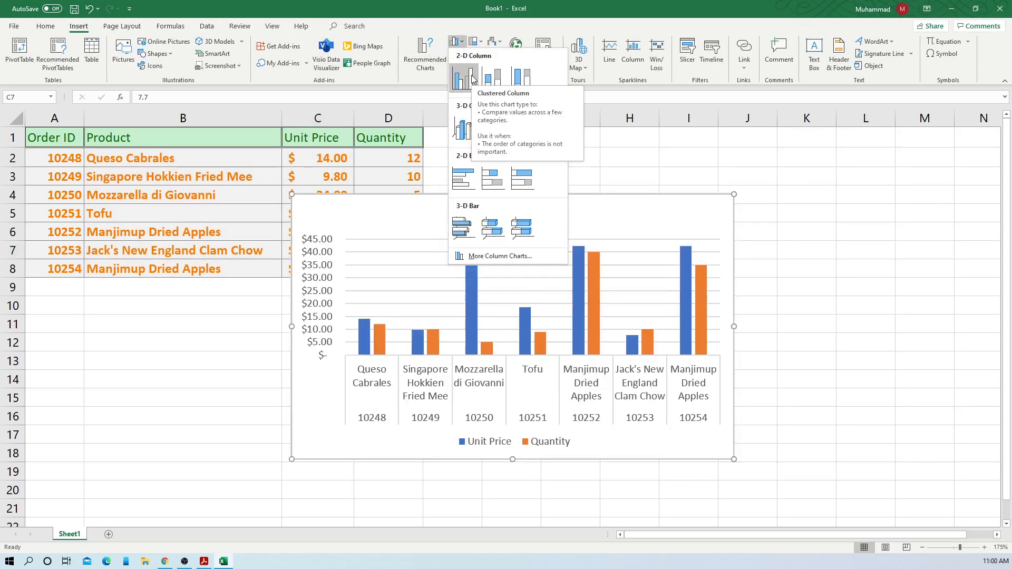
left_click(838, 301)
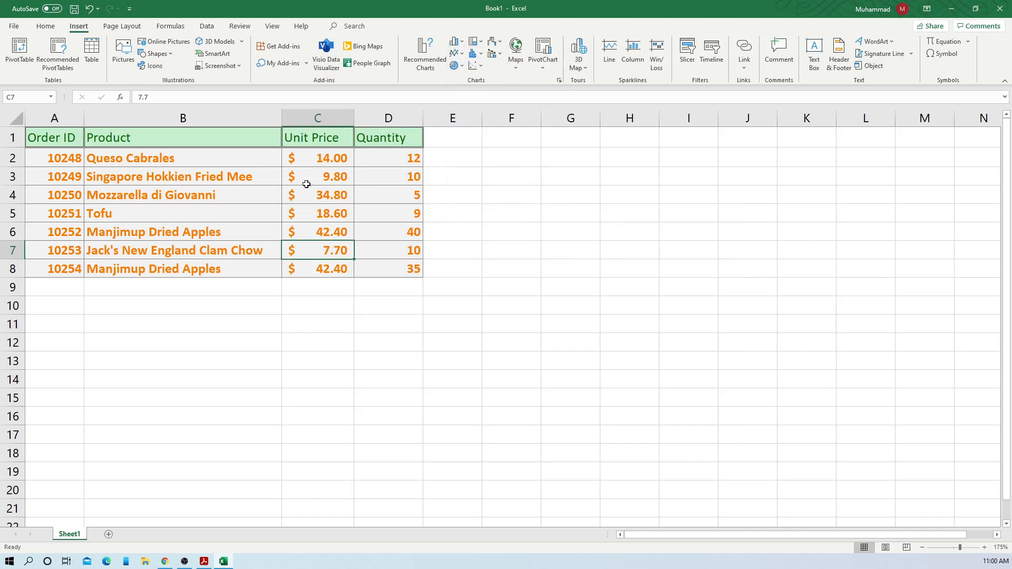
left_click_drag(182, 158, 330, 266)
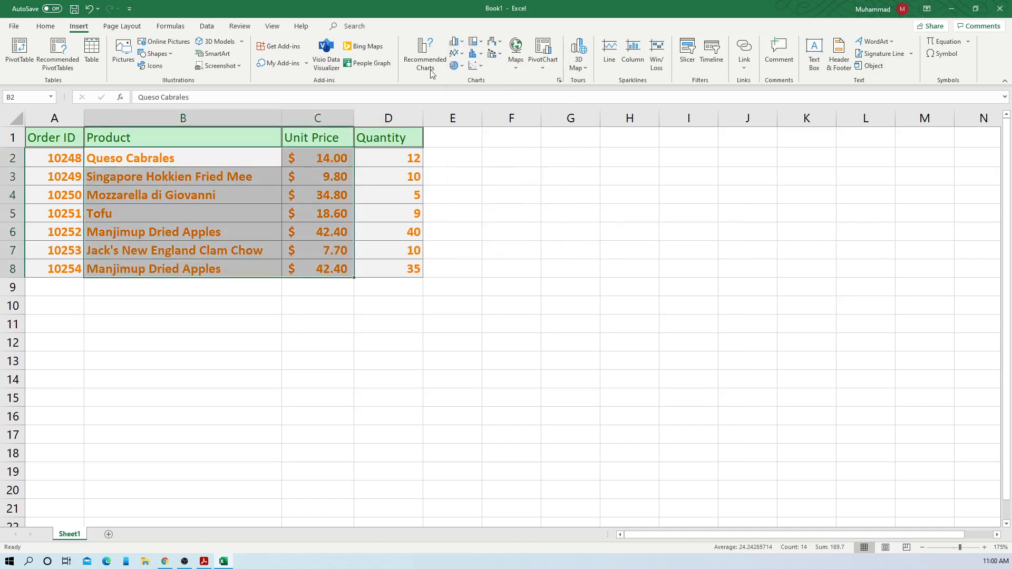
left_click(454, 41)
left_click(468, 89)
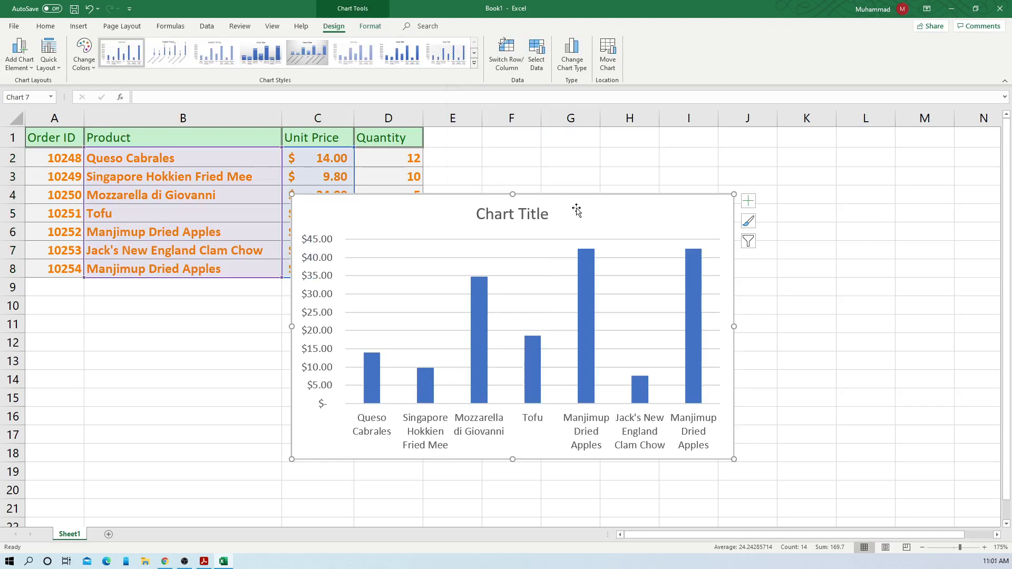
left_click_drag(578, 207, 753, 162)
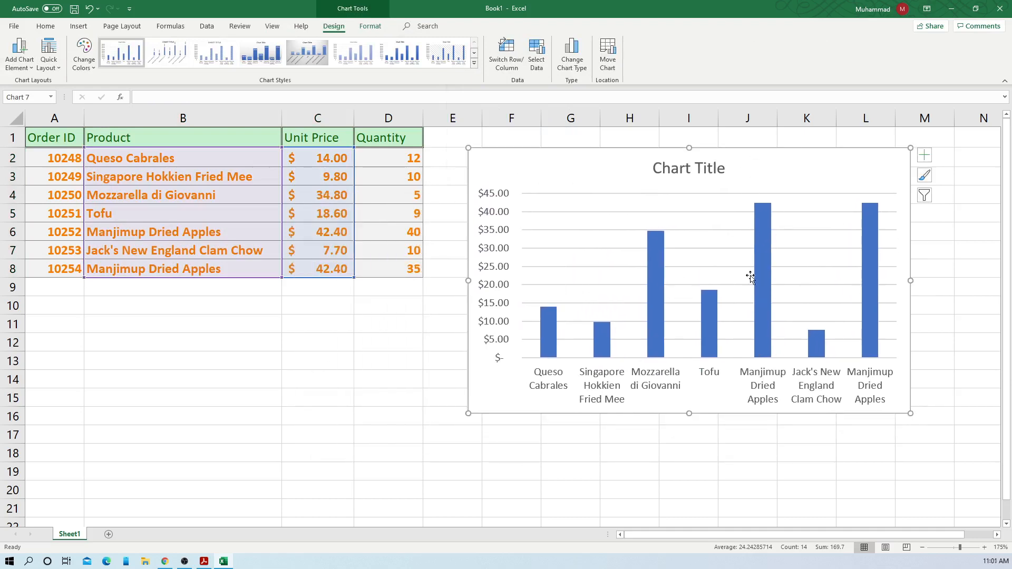